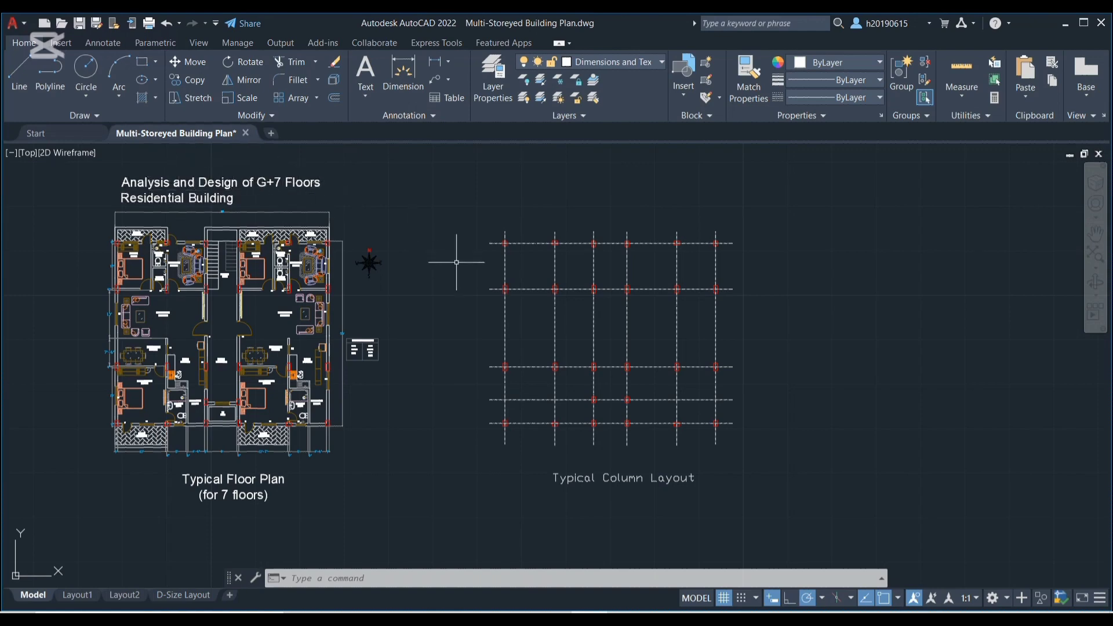
Dimension the spacing between the top two horizontal grid lines at their left ends in the Typical Column Layout
scroll(467, 249, up, 2)
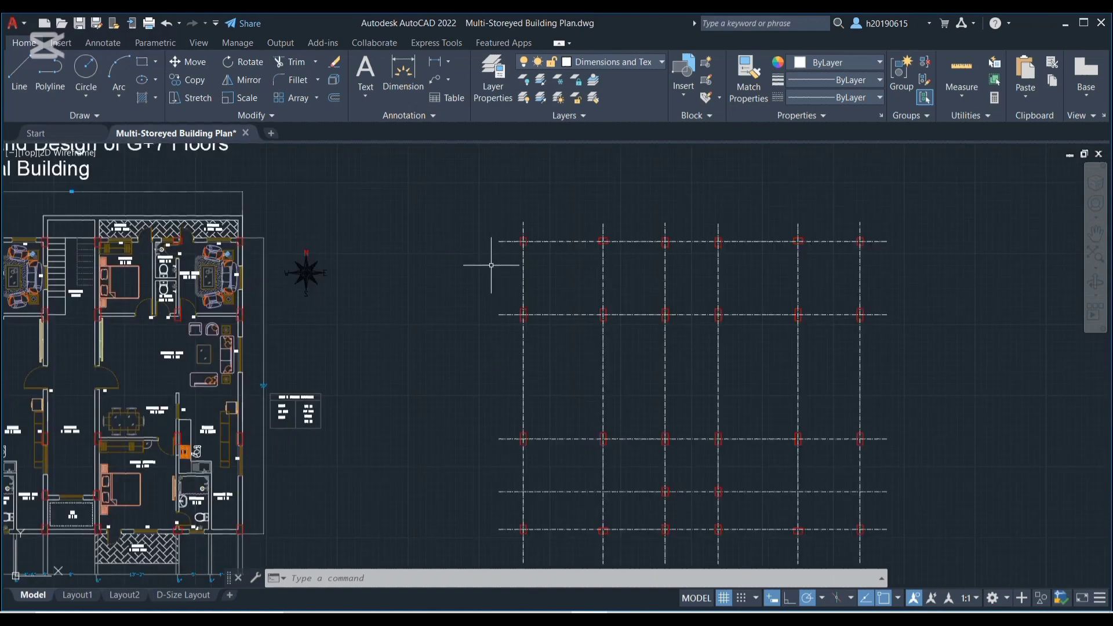
middle_drag(497, 248, 462, 253)
scroll(461, 243, up, 1)
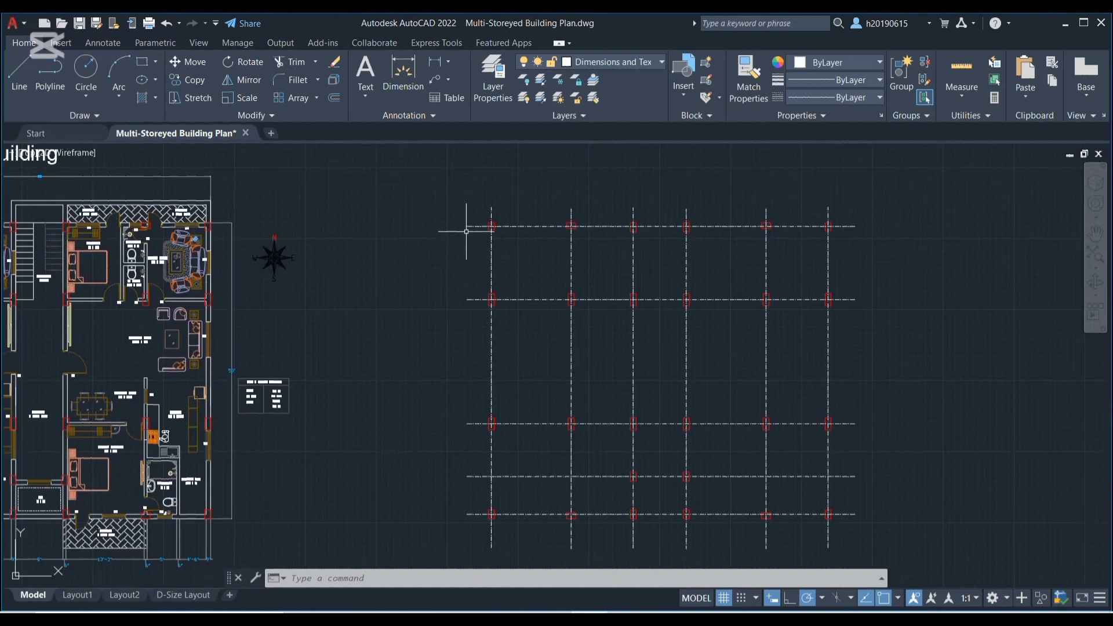
scroll(467, 231, up, 1)
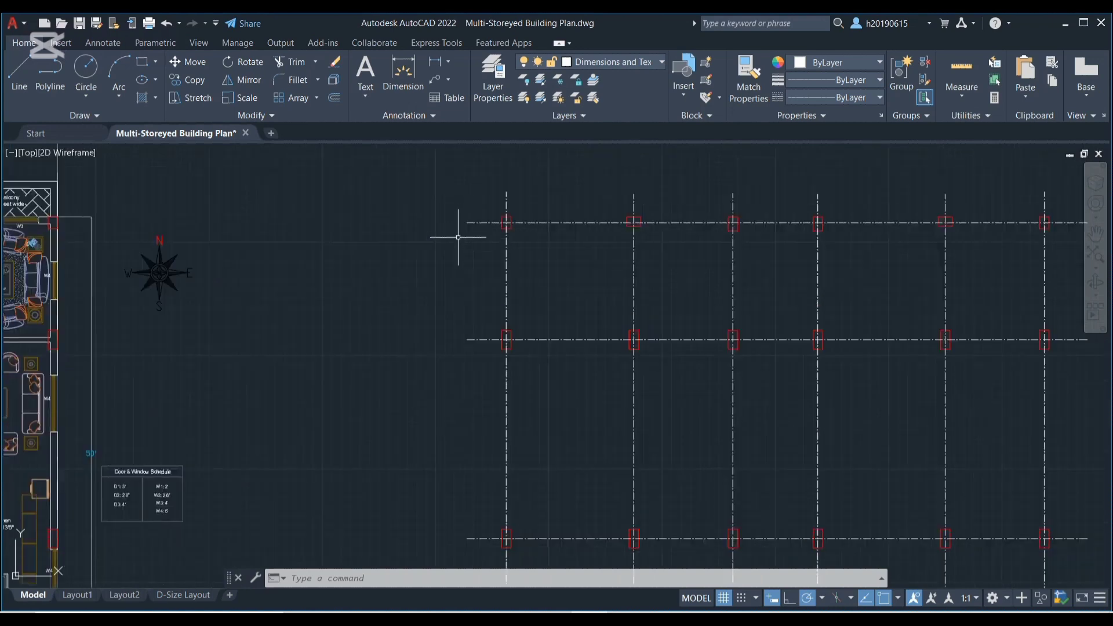
click(457, 237)
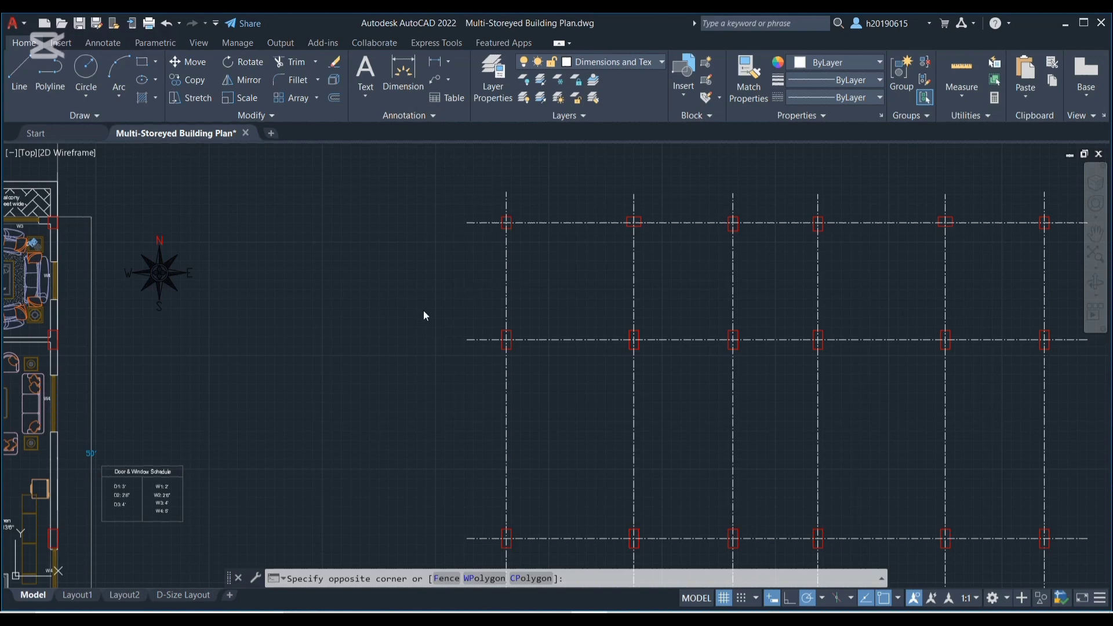
key(Escape)
text(di)
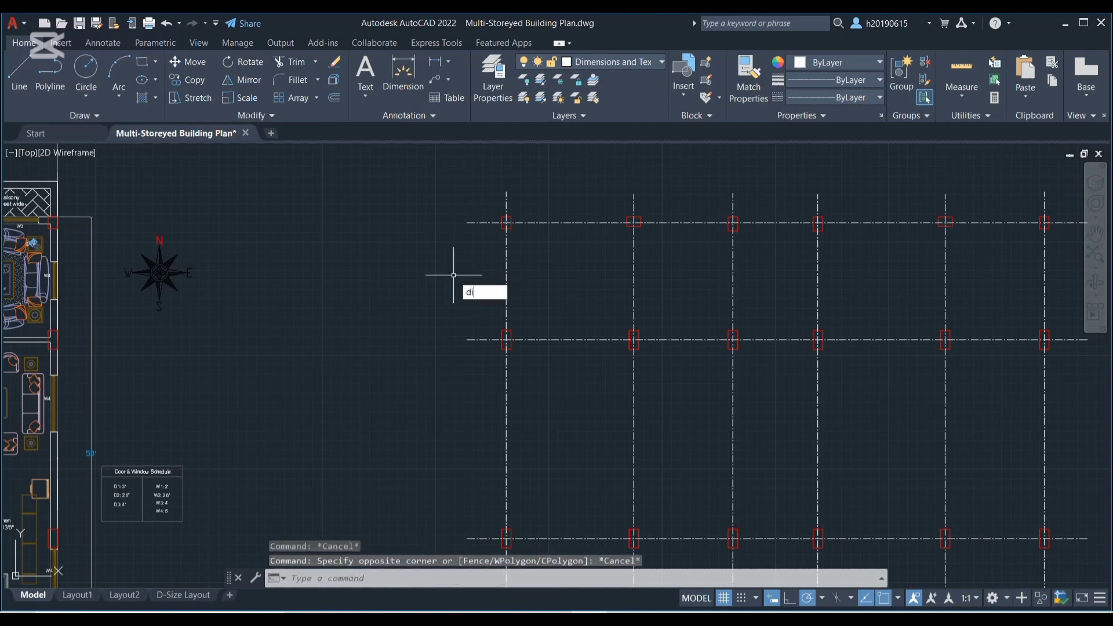
text(m)
key(Return)
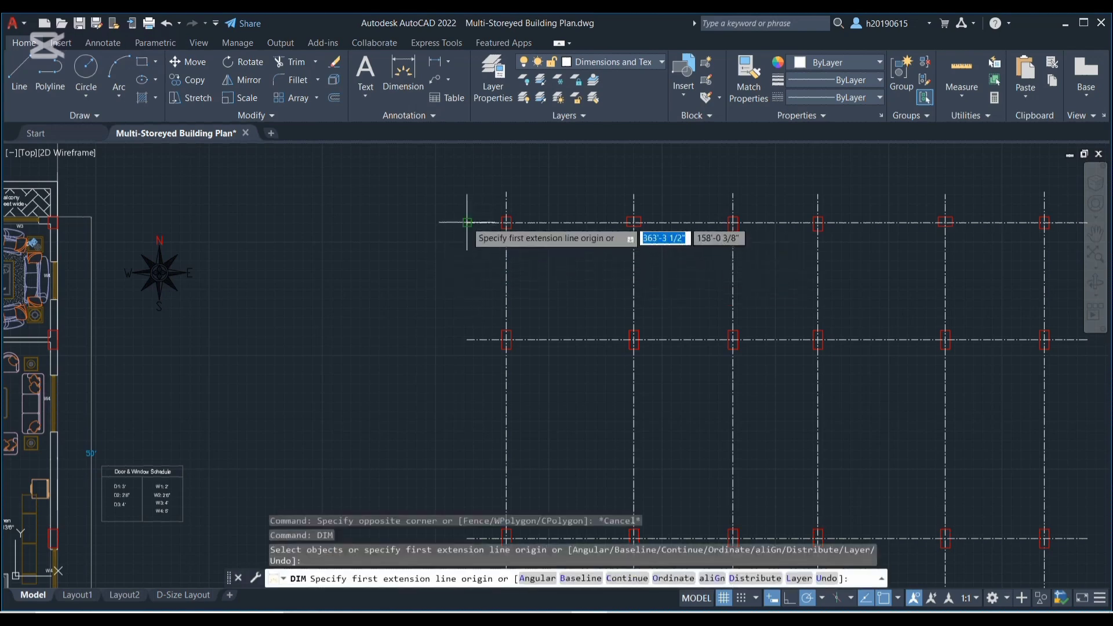
click(467, 222)
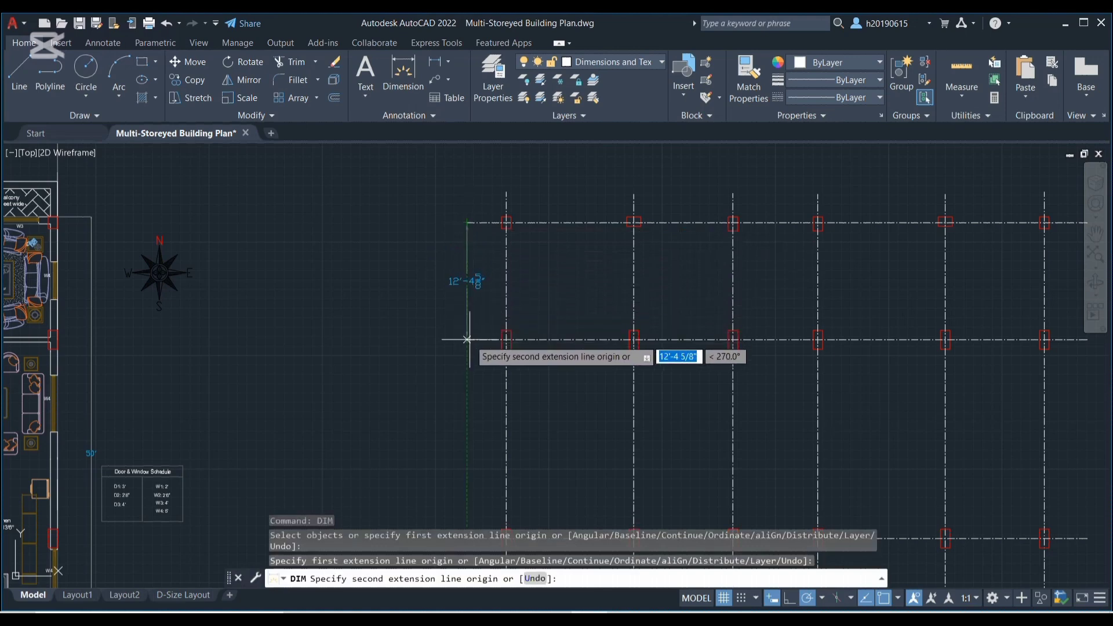
scroll(467, 338, up, 4)
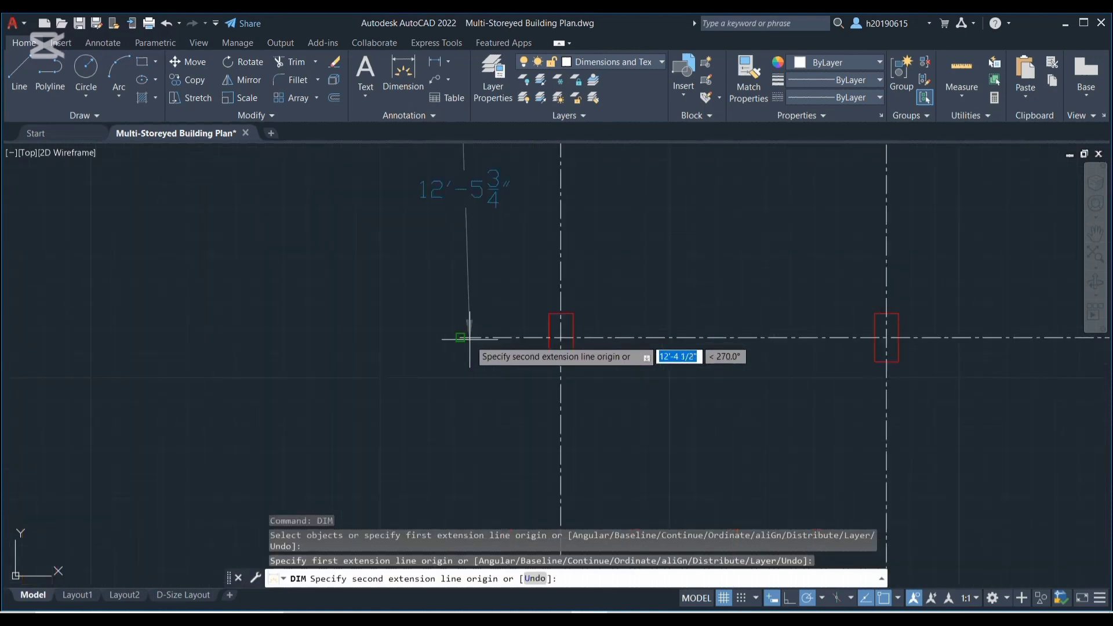
click(460, 337)
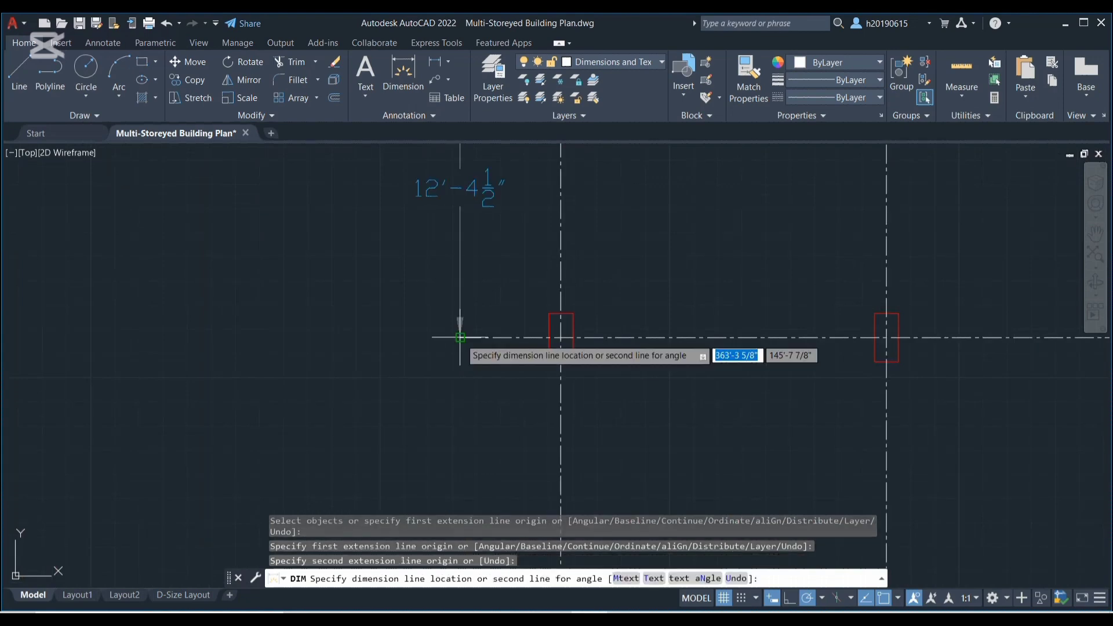
click(461, 339)
scroll(463, 345, down, 4)
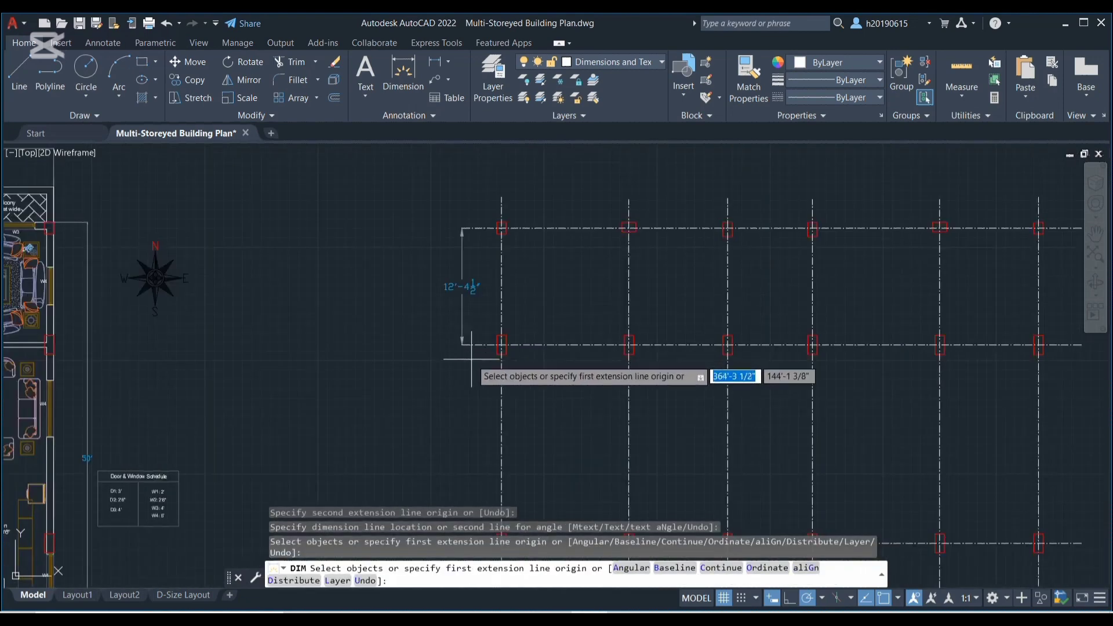
middle_drag(472, 361, 438, 282)
key(Return)
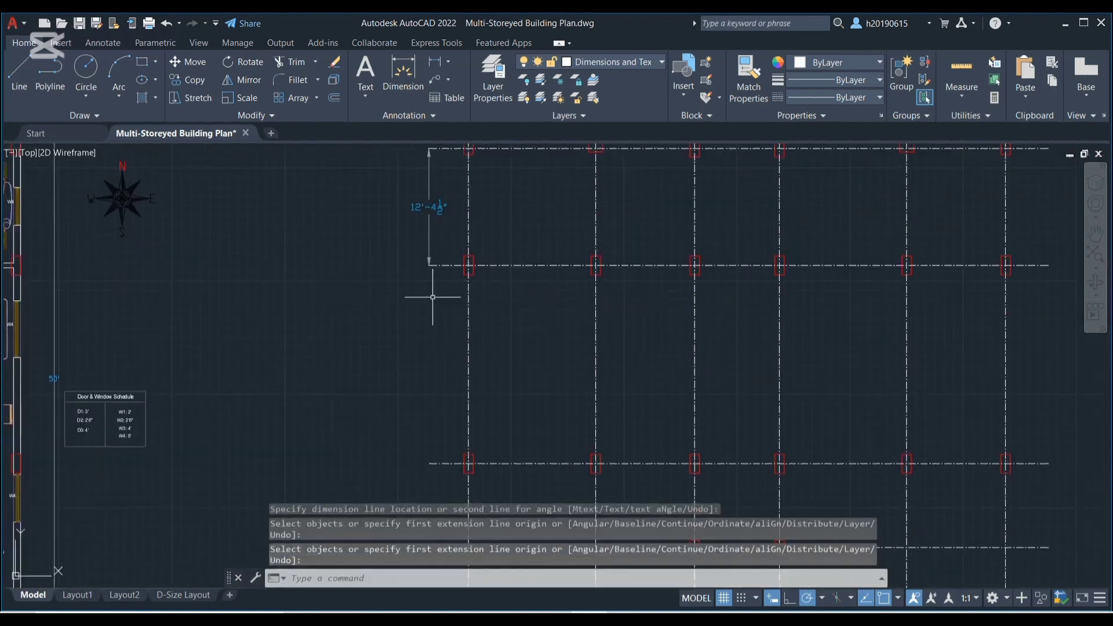
Continue the vertical dimension chain down the left ends of the remaining horizontal grid lines, undoing the stray extra dimension at the bottom line
text(DIMC)
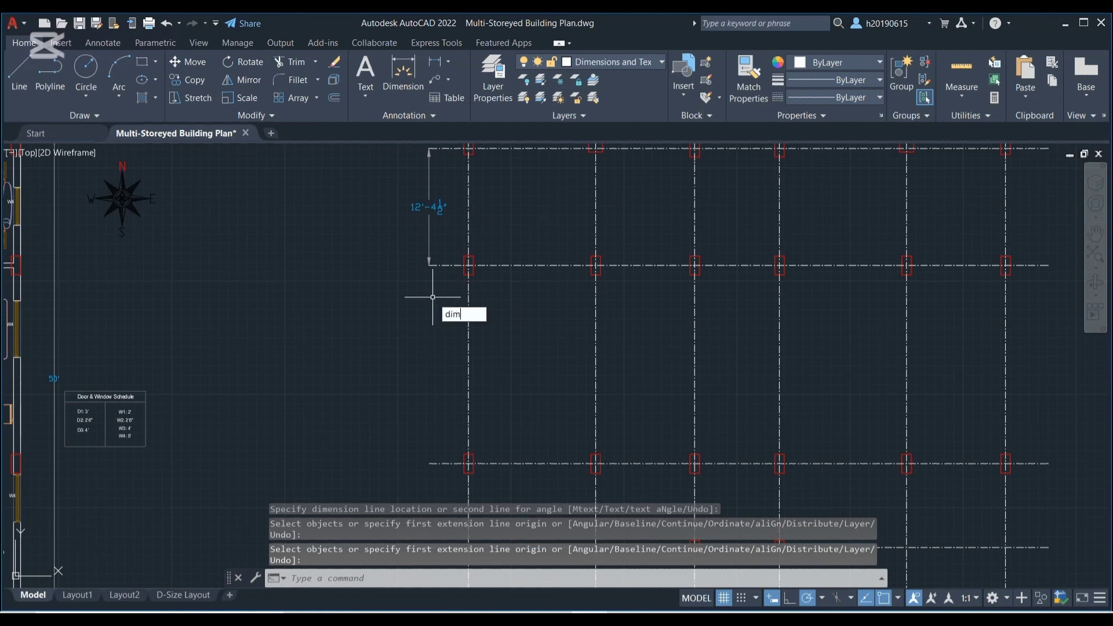
key(Return)
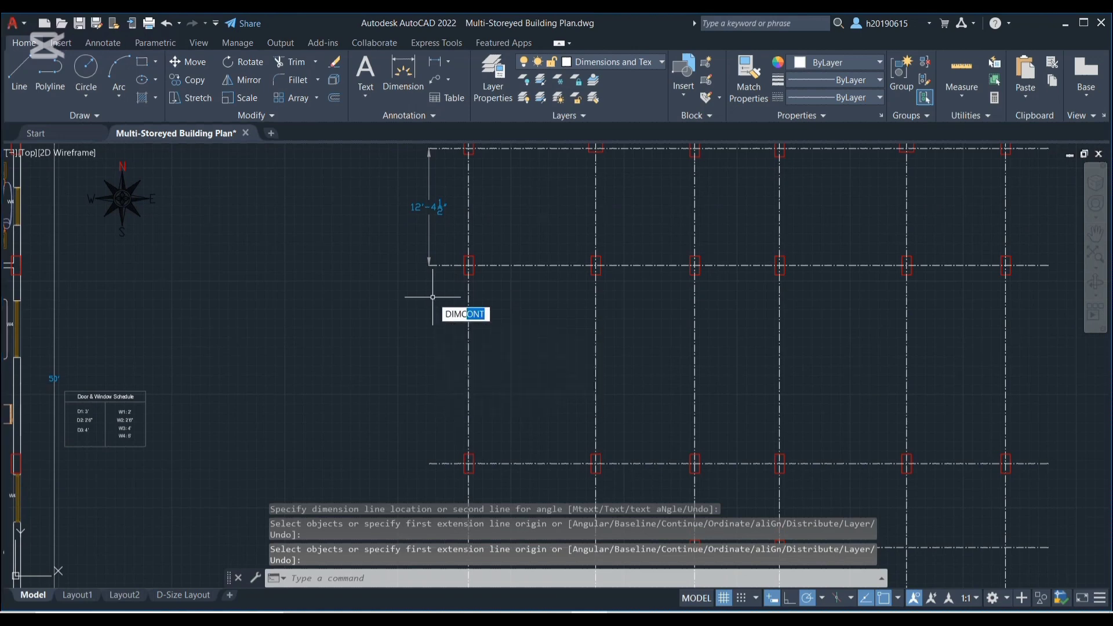
click(431, 463)
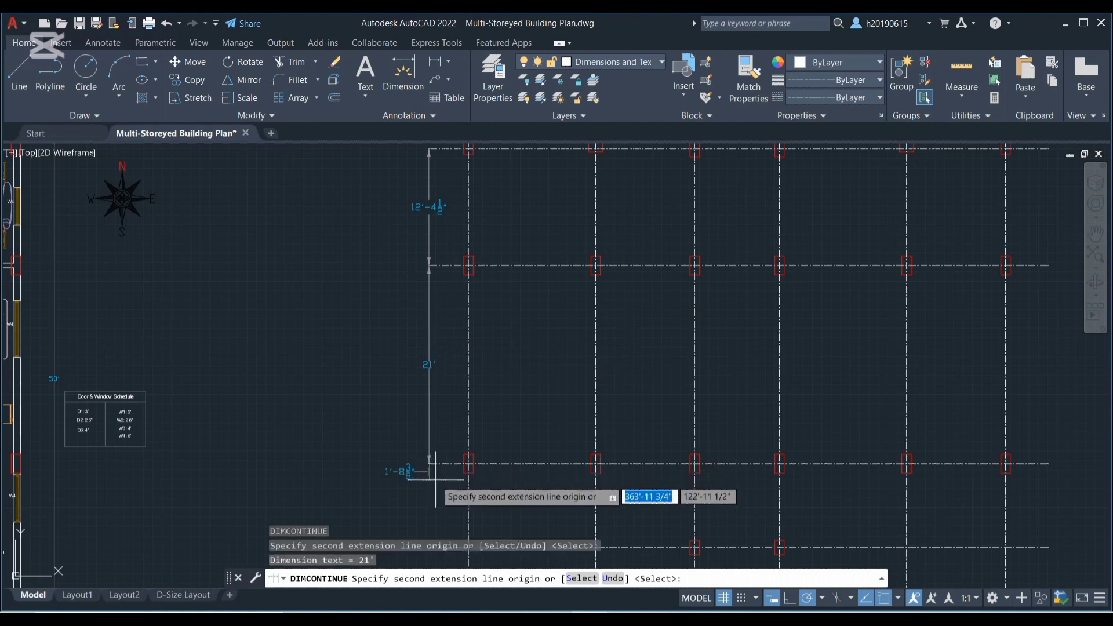
middle_drag(437, 478, 447, 330)
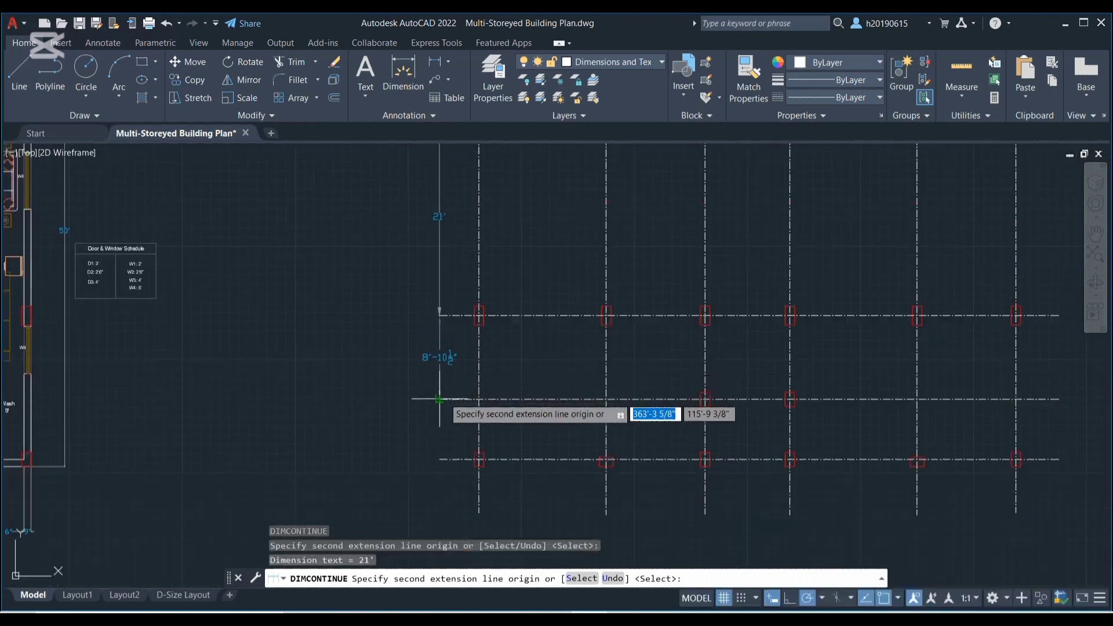
click(440, 399)
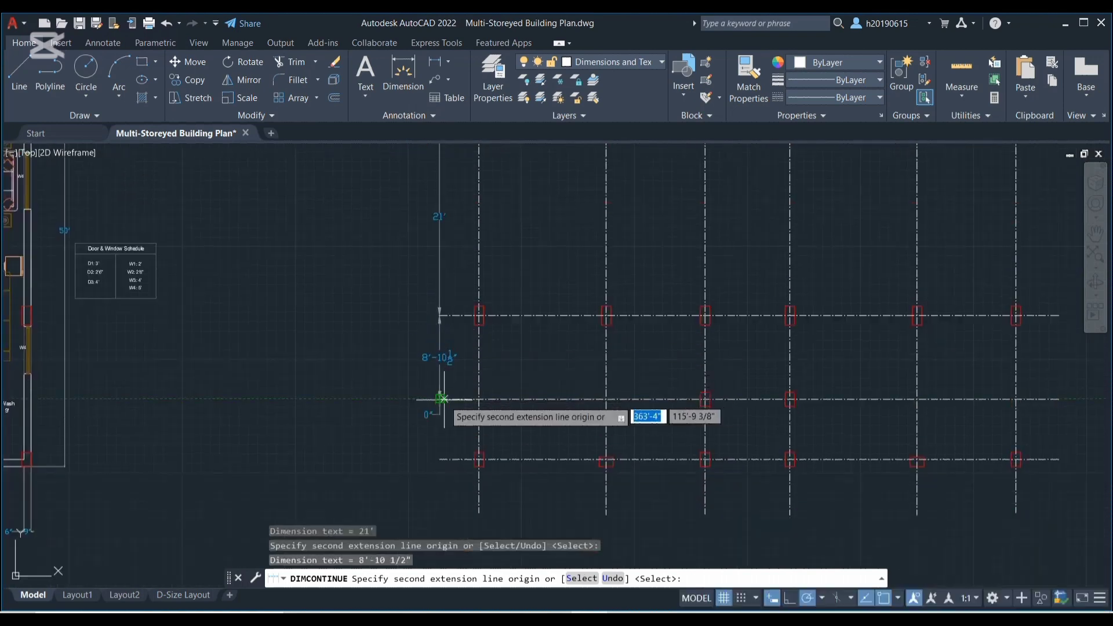
click(439, 459)
click(441, 455)
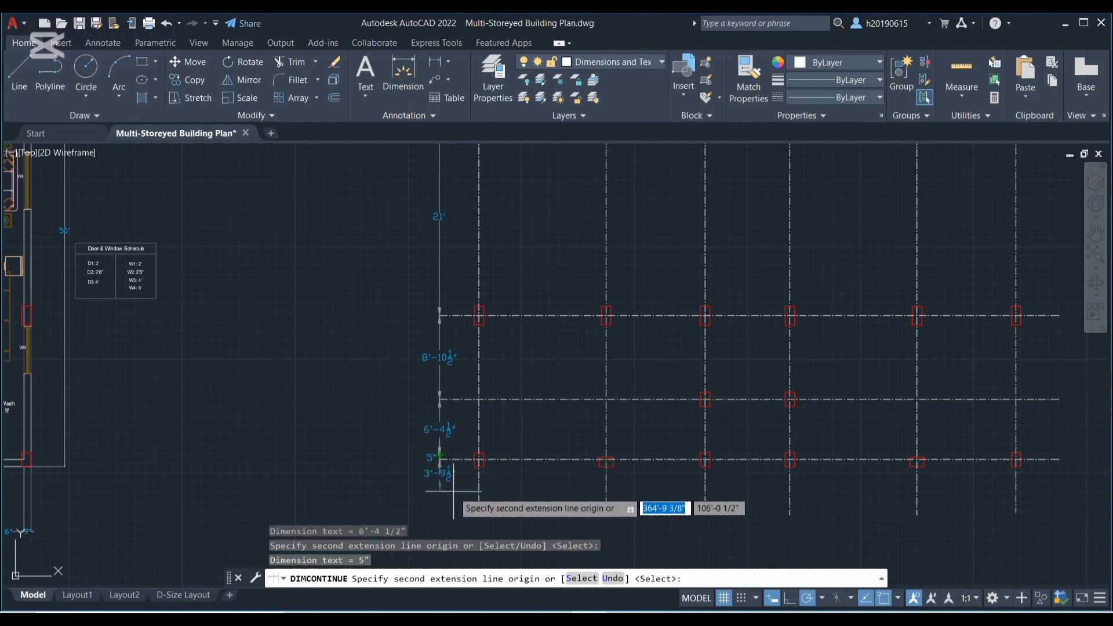
key(ctrl+z)
key(Escape)
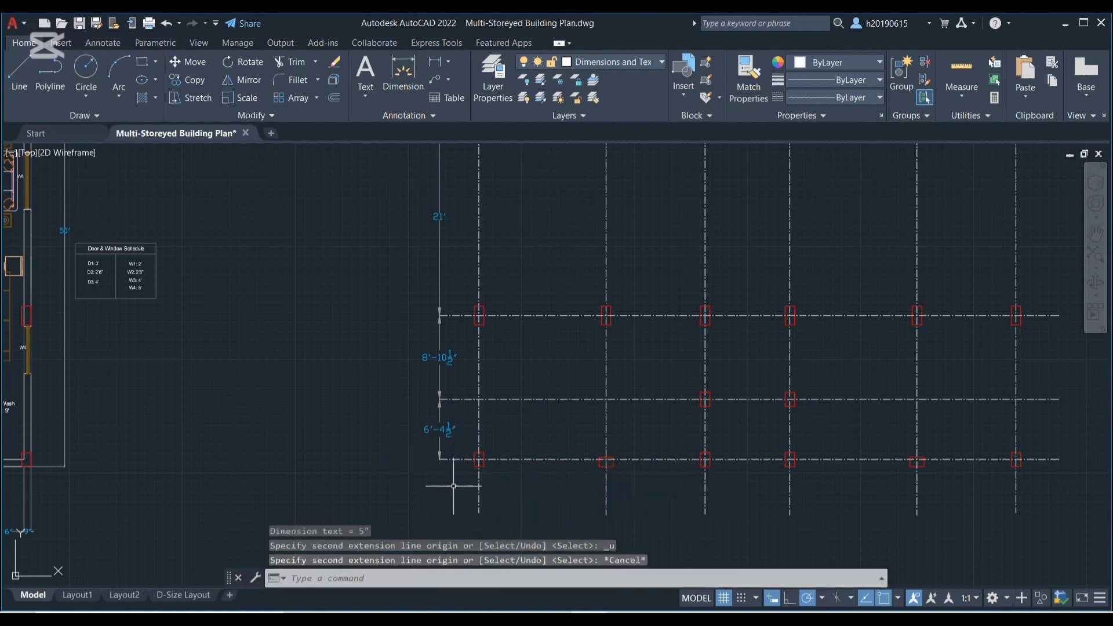
Dimension the spacing between the first two vertical grid lines from the left, placing it near their lower ends
middle_drag(453, 486, 276, 407)
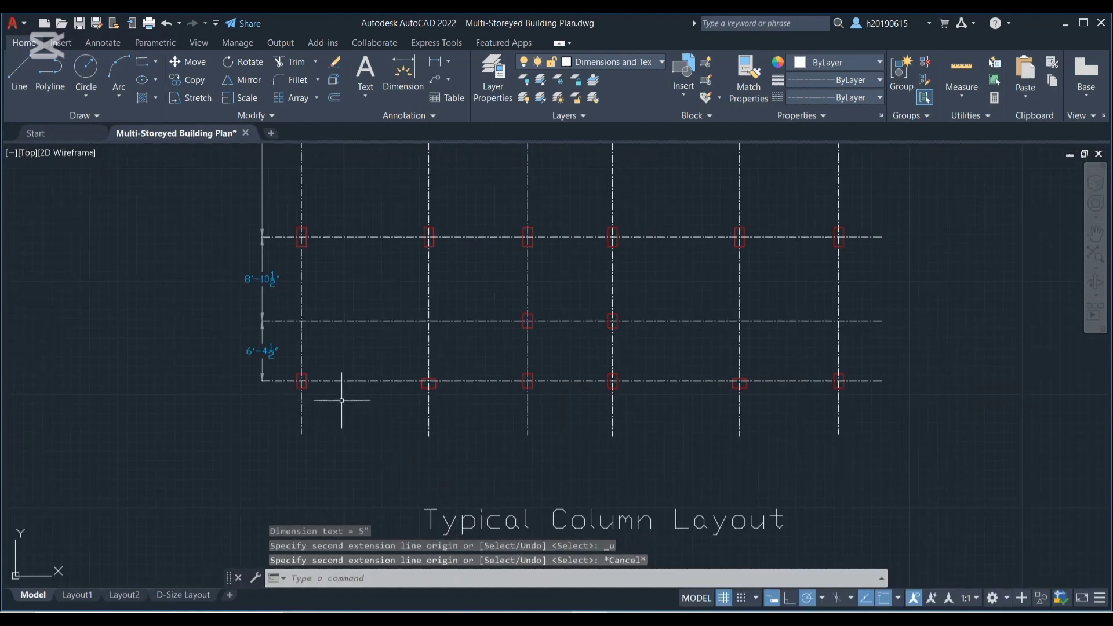
text(dim)
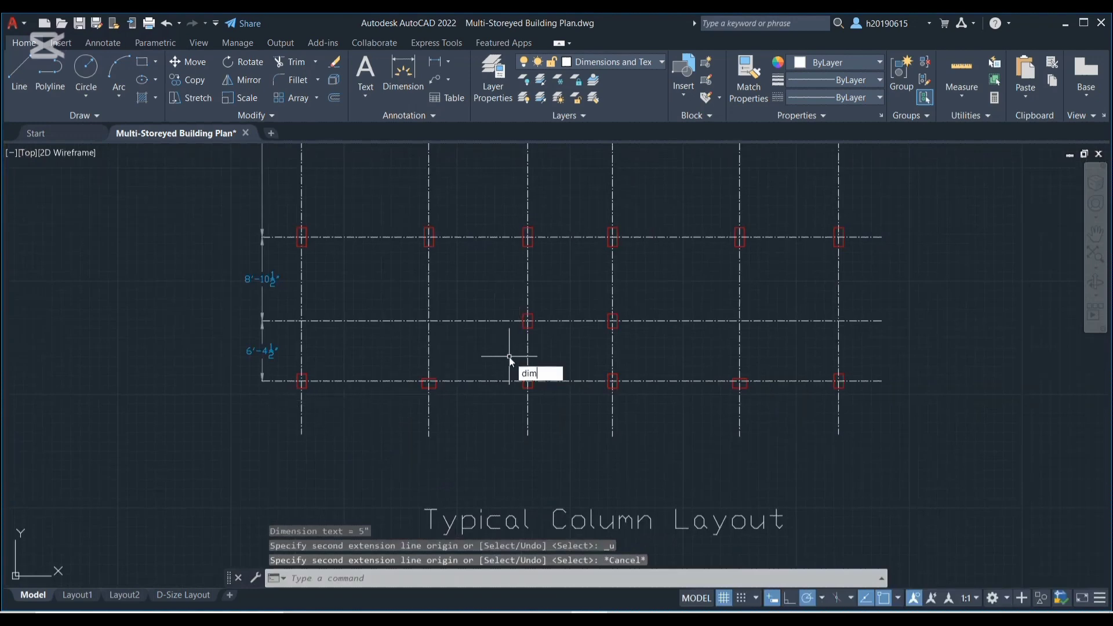
key(Return)
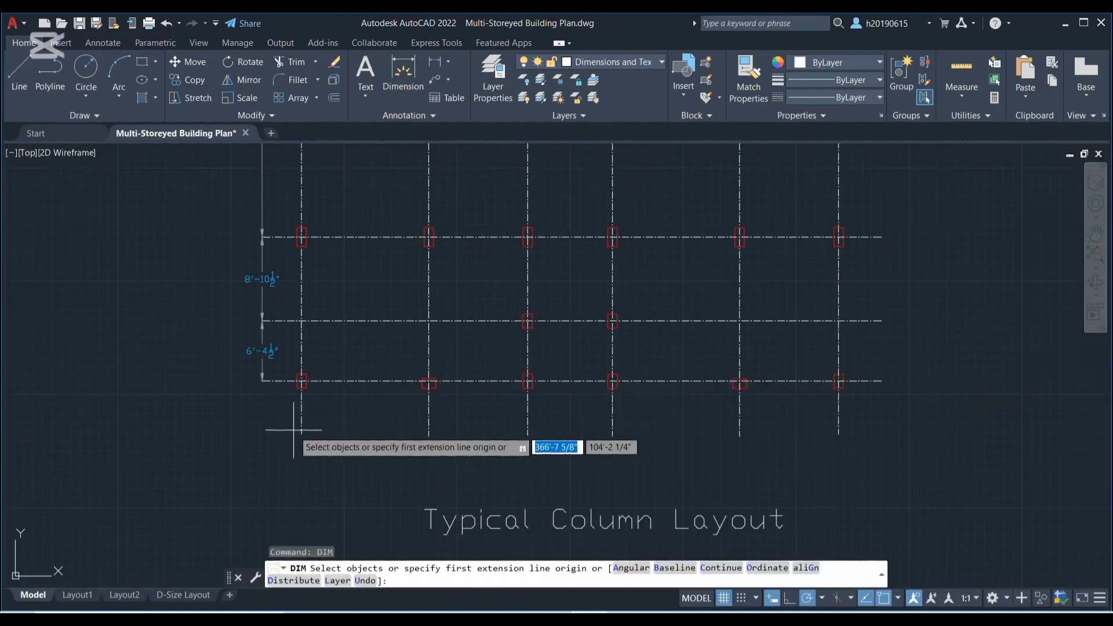
click(300, 433)
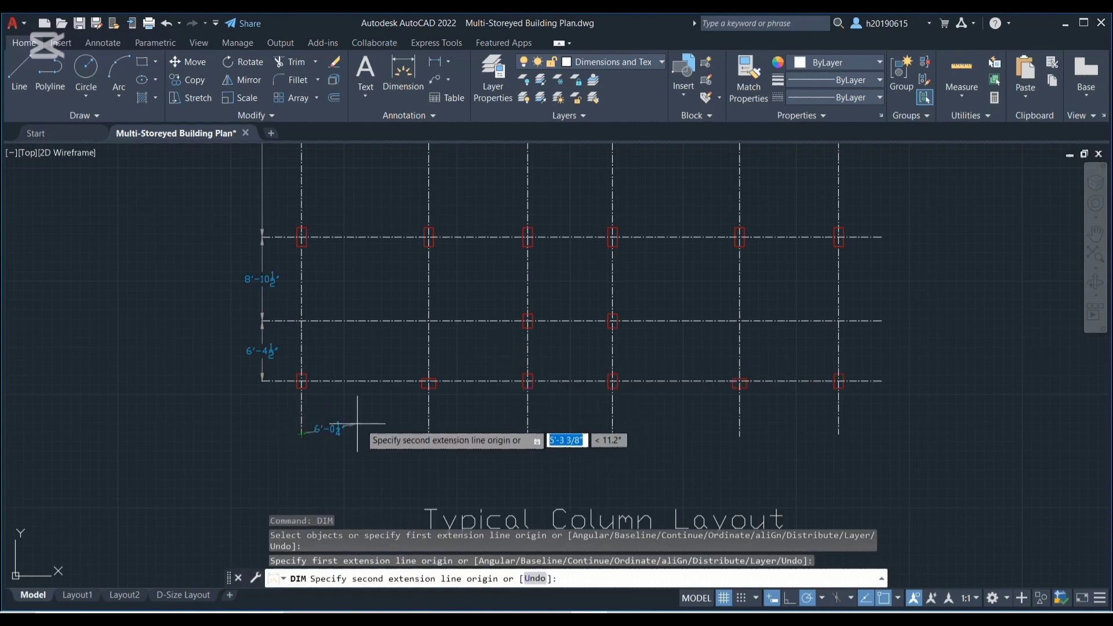
click(428, 433)
click(451, 429)
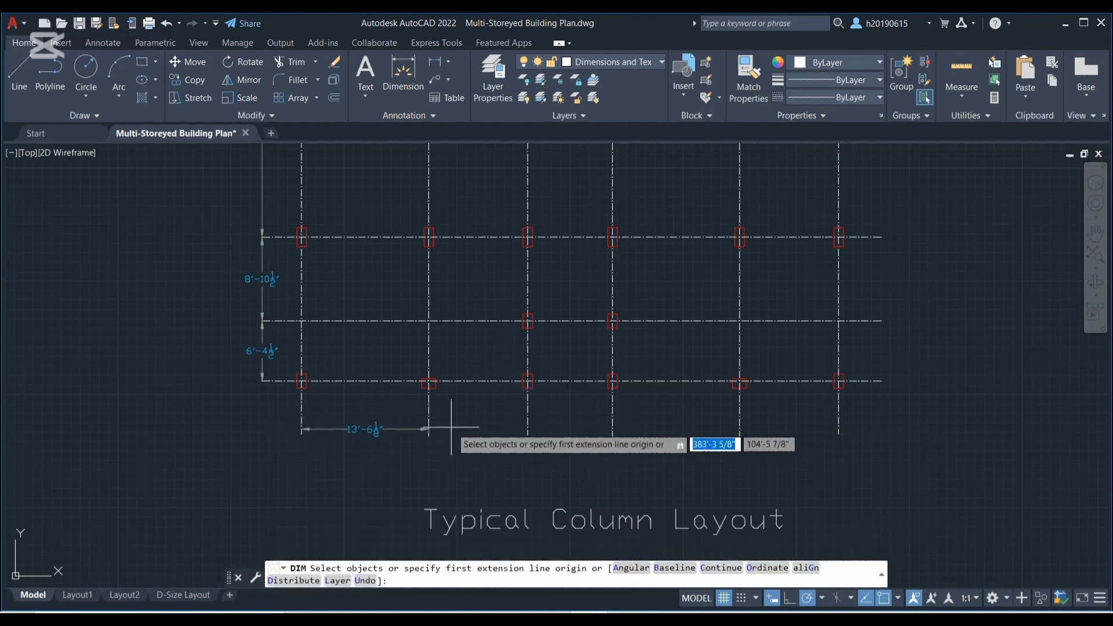
Continue the horizontal dimension chain across the lower ends of the remaining vertical grid lines to the rightmost one
text(d)
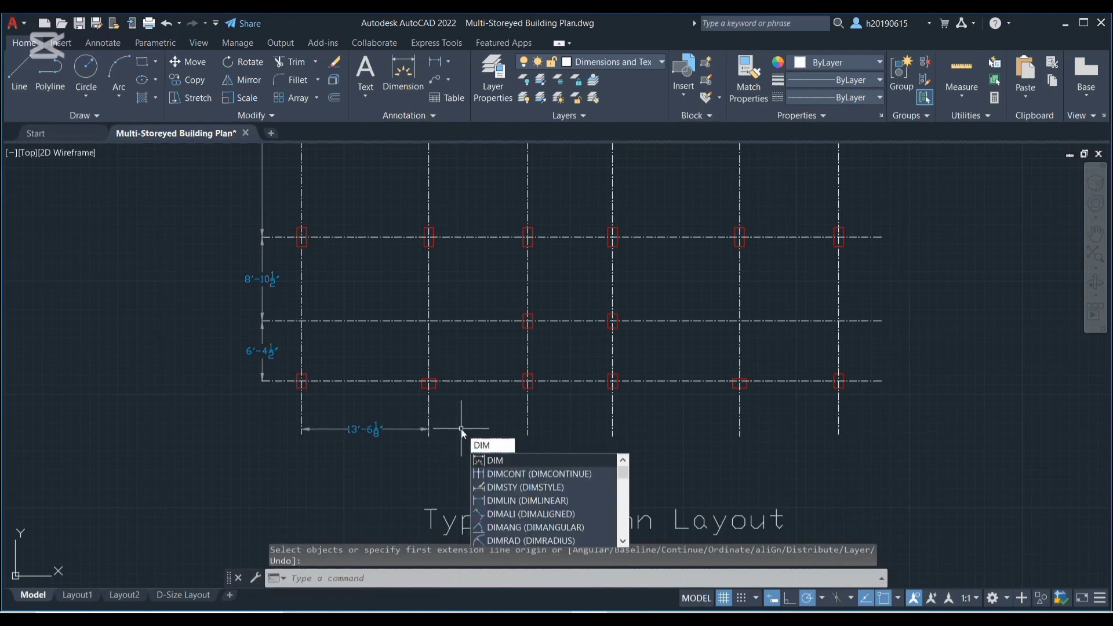
text(c)
key(Return)
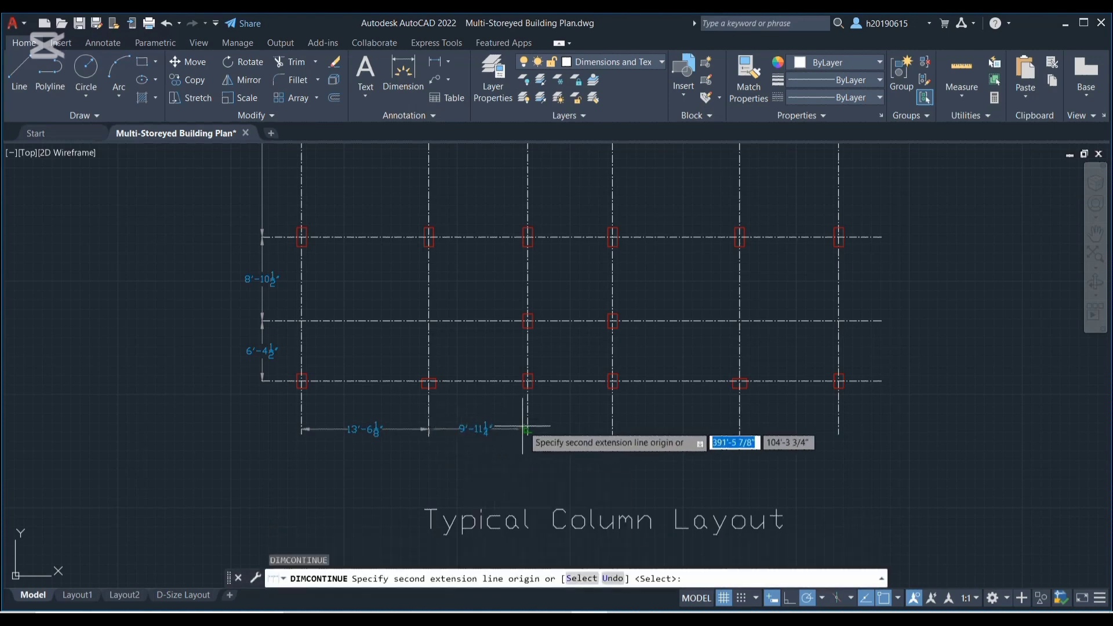
click(527, 429)
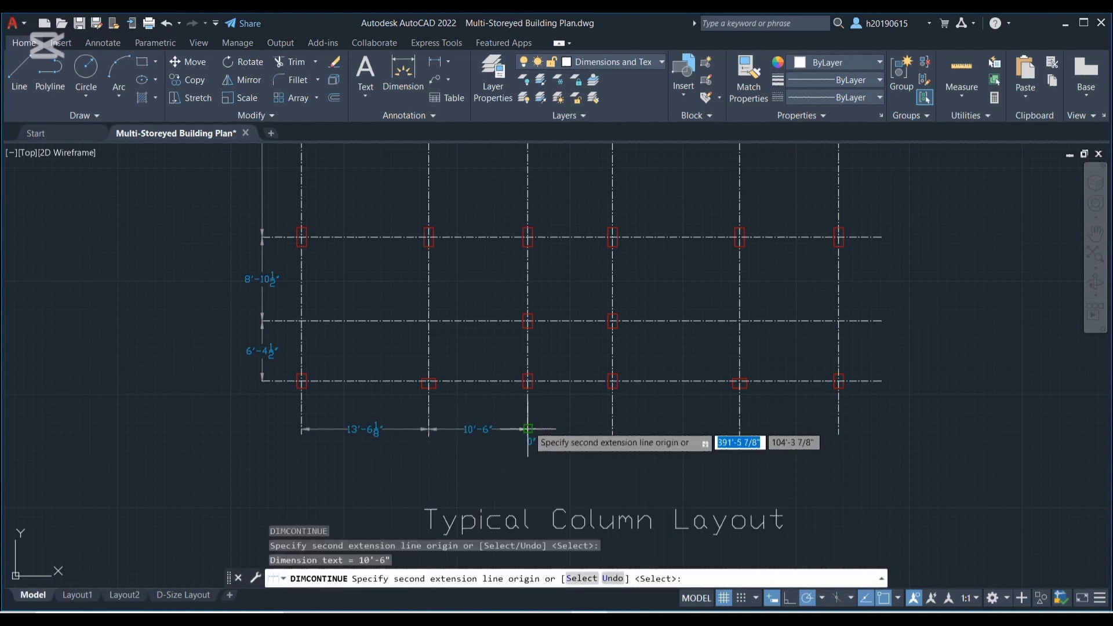
click(612, 429)
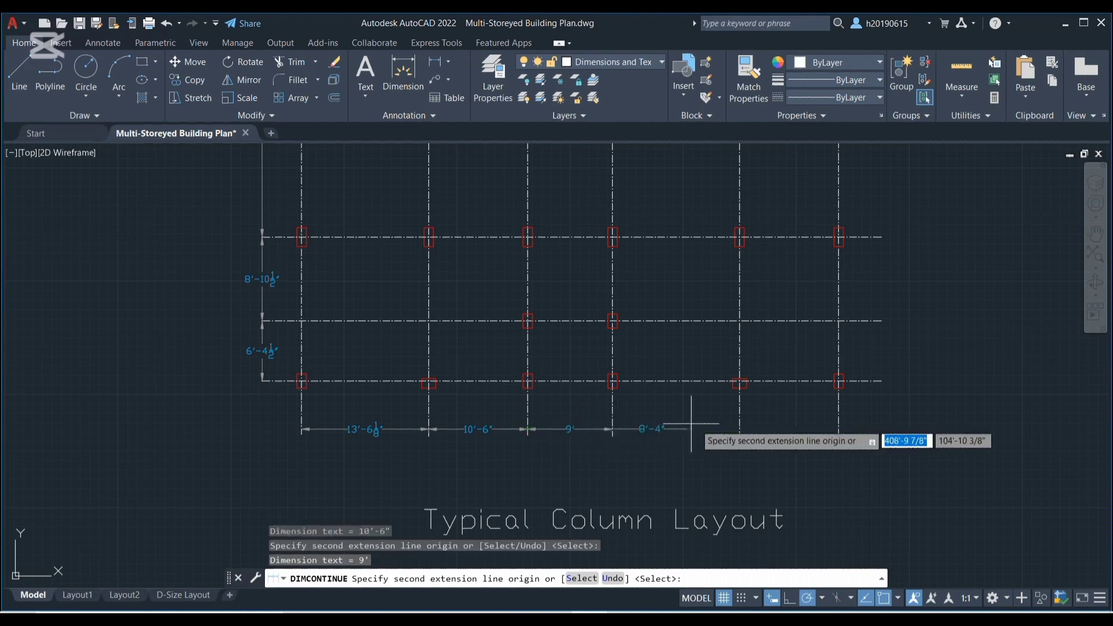
click(739, 429)
click(838, 429)
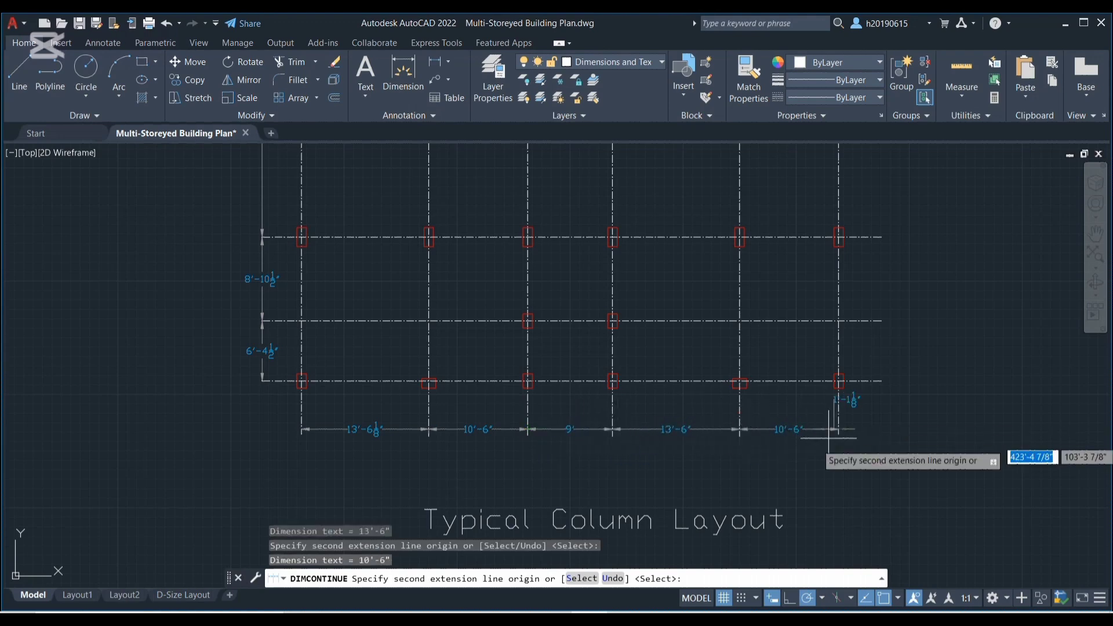
key(Escape)
Add a combined dimension from the third horizontal grid line to the bottom one, placed outside the left dimension chain
scroll(521, 370, down, 2)
scroll(403, 320, up, 4)
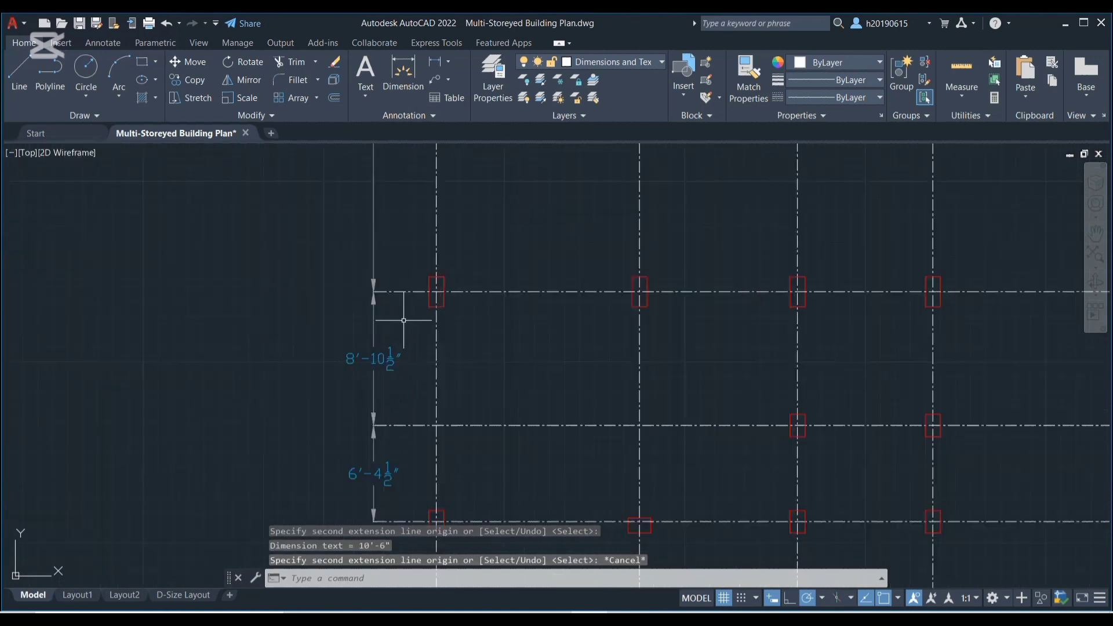
scroll(395, 318, down, 2)
text(d)
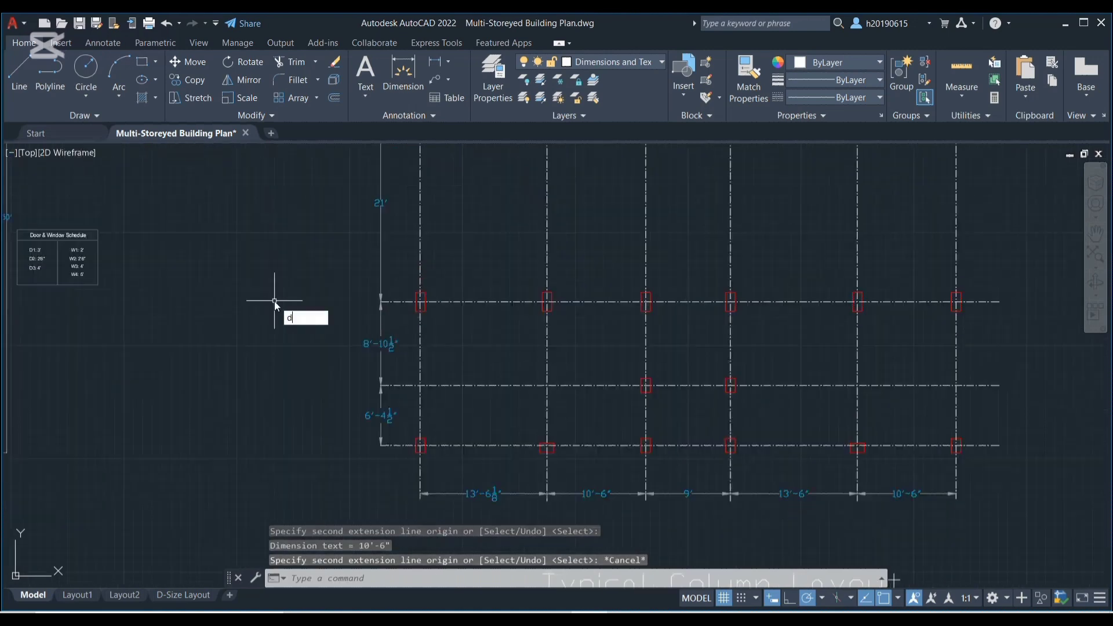
text(im)
key(Return)
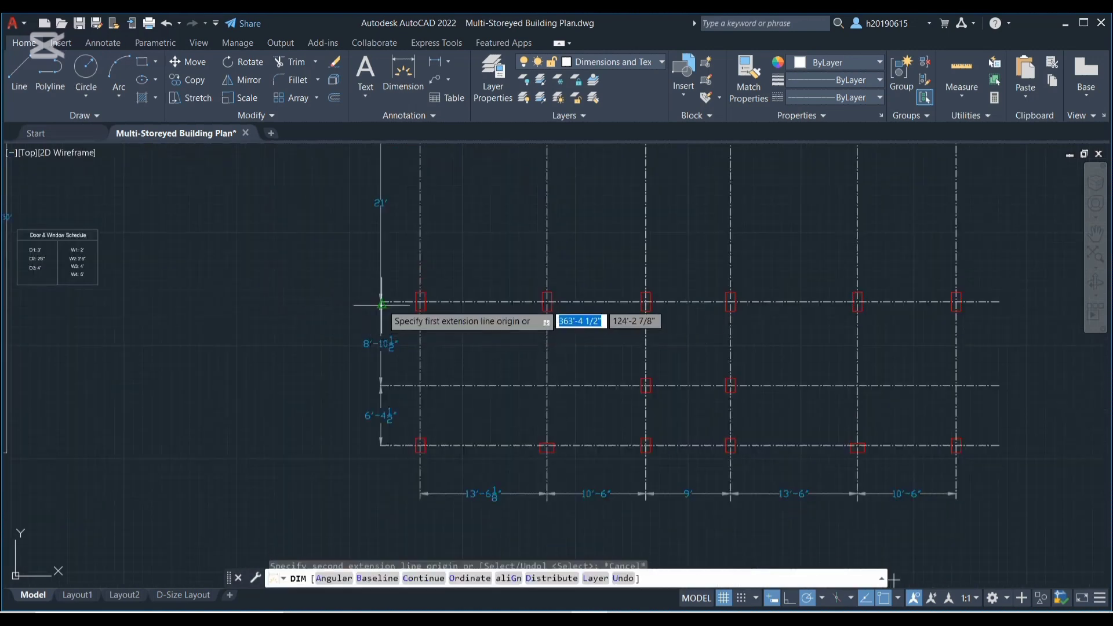
scroll(380, 303, up, 2)
click(380, 299)
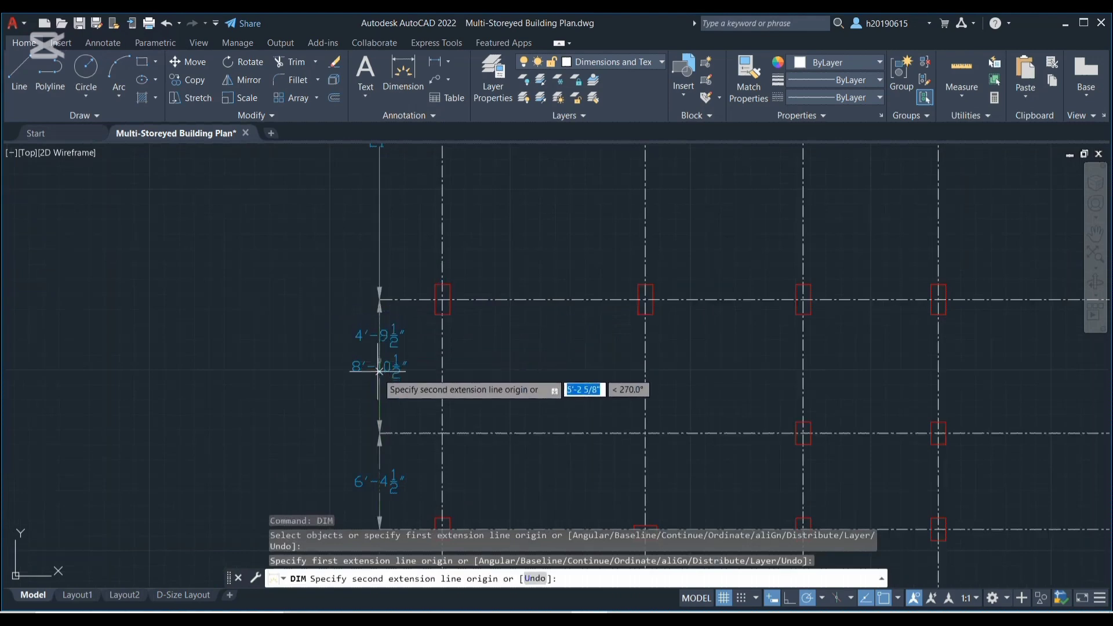
scroll(372, 414, up, 2)
middle_drag(372, 415, 370, 296)
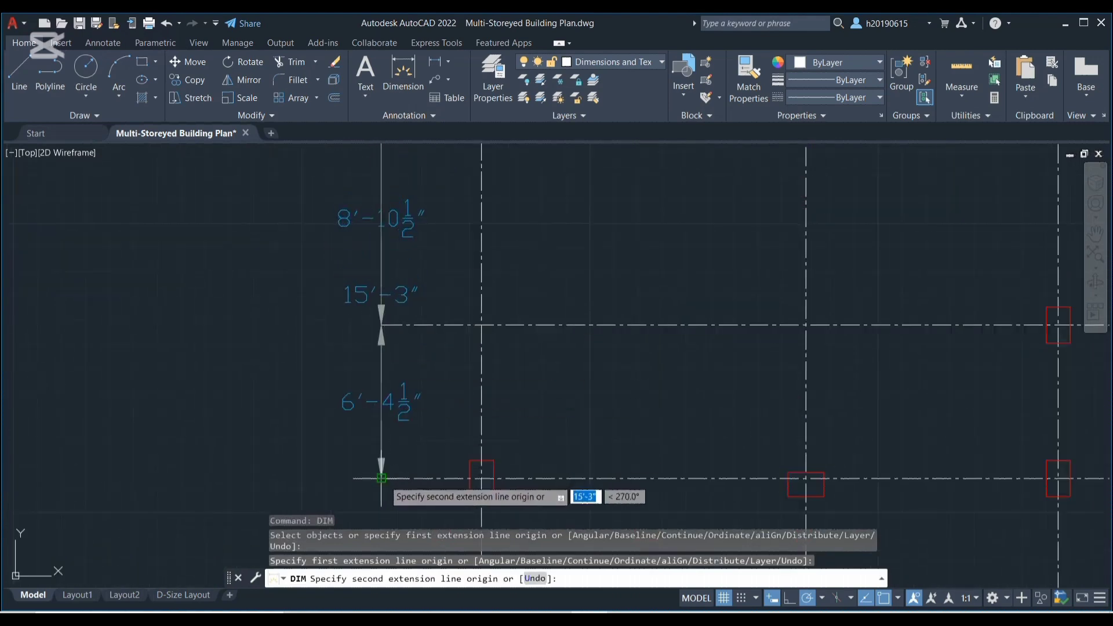
click(380, 478)
click(254, 487)
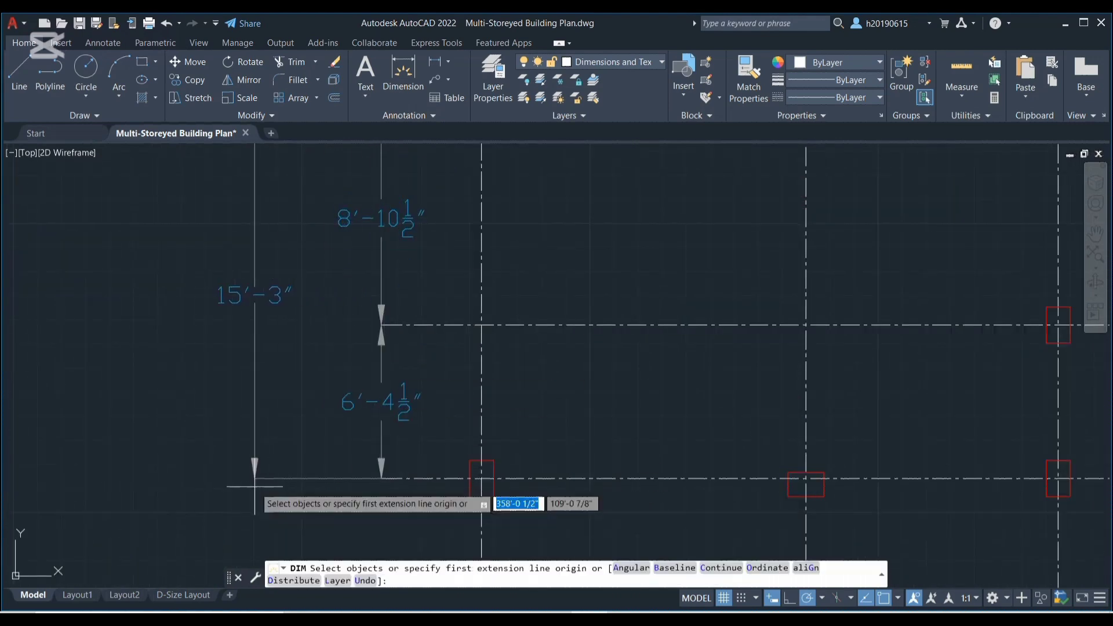
key(Escape)
scroll(254, 487, down, 6)
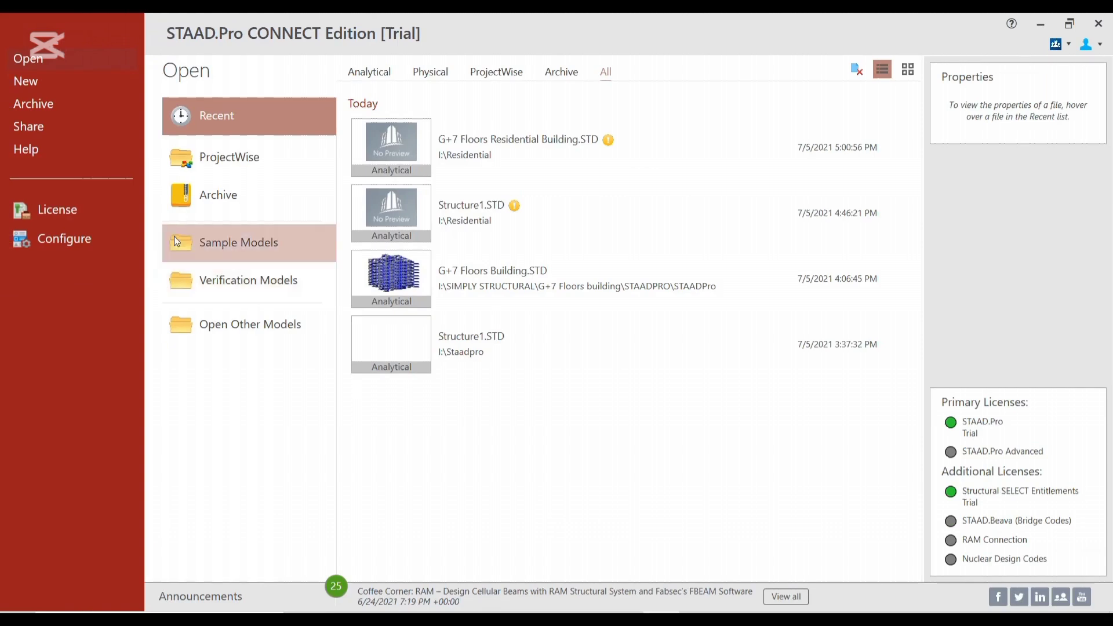
Create a new analytical model named "G+7 Floors Residential Building" with Metric units
click(37, 84)
drag(497, 142, 404, 152)
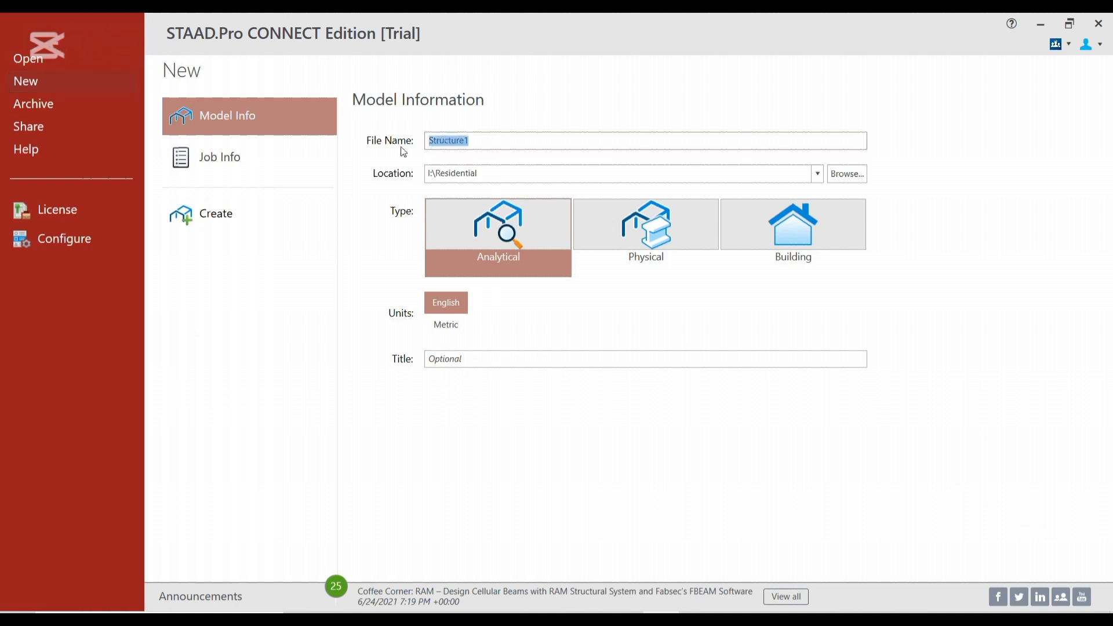
text(G+7 Floors Residential Building)
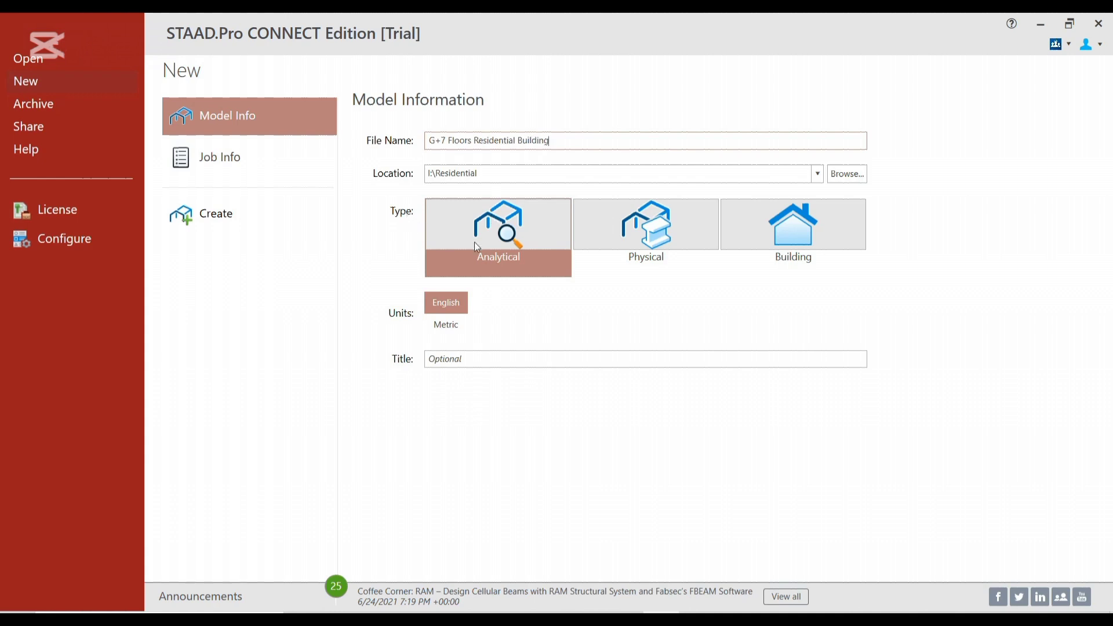
click(444, 328)
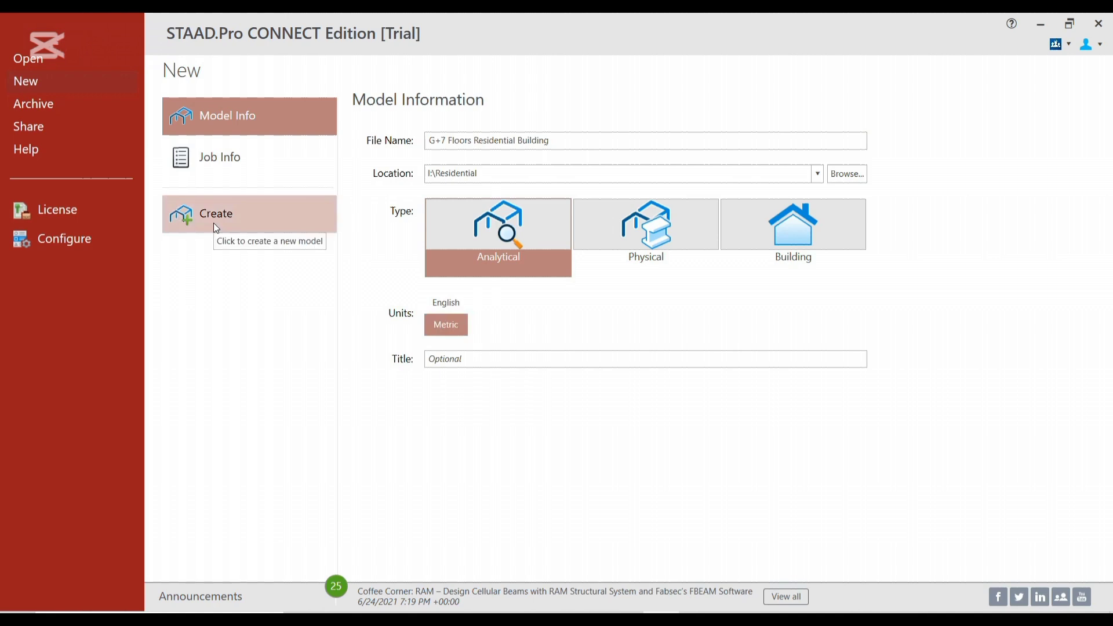
click(215, 228)
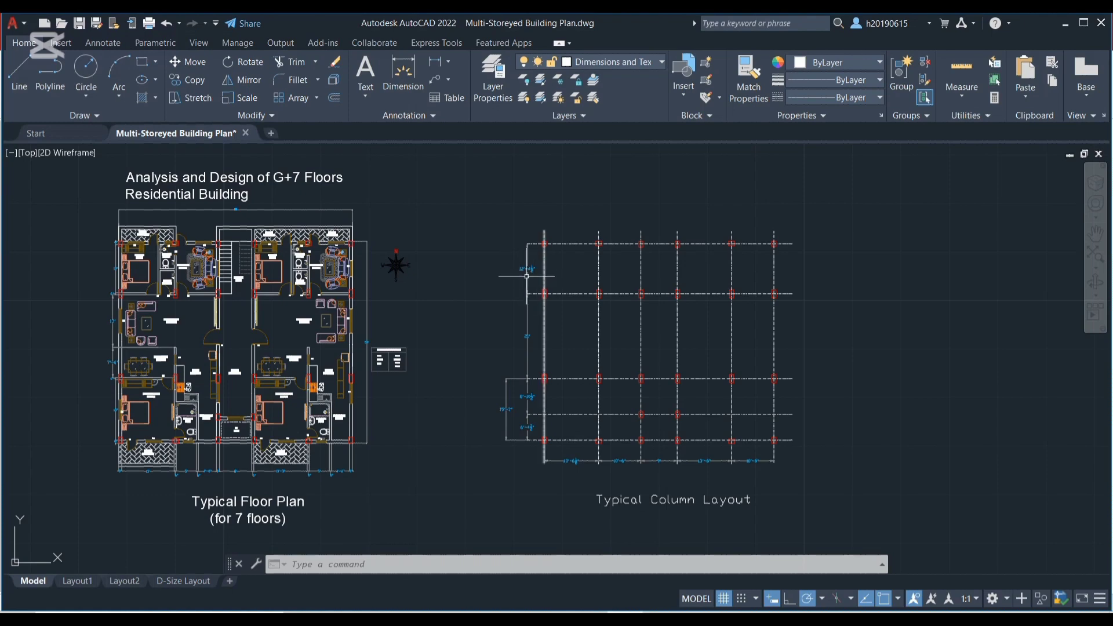
Set the custom input length unit of the STAAD.Pro model to Foot, with force in KiloNewton
scroll(525, 273, up, 4)
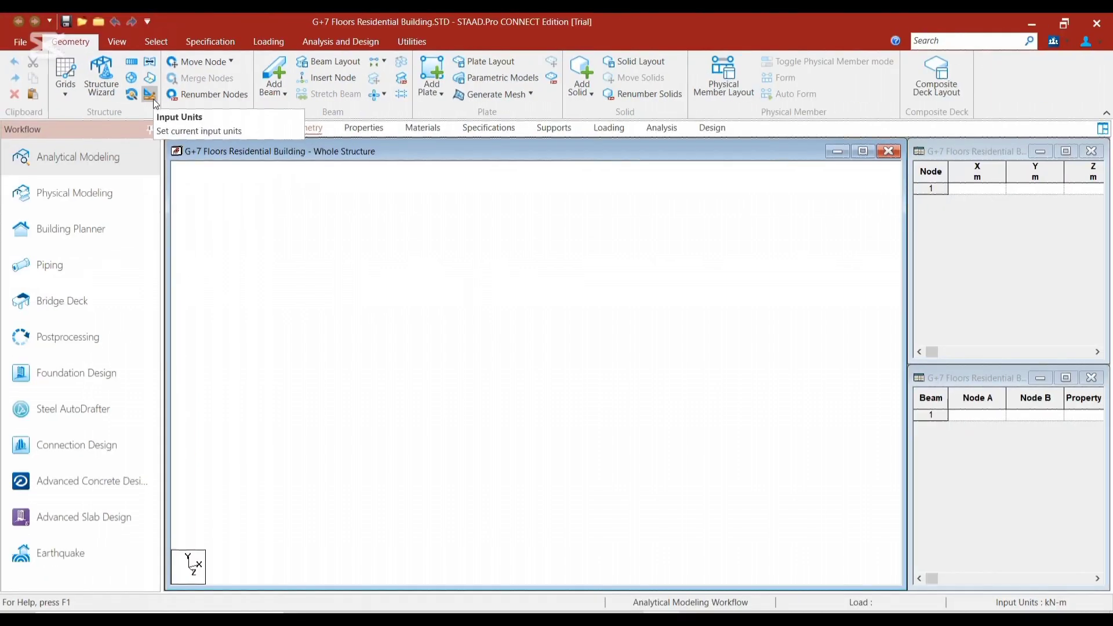
click(153, 98)
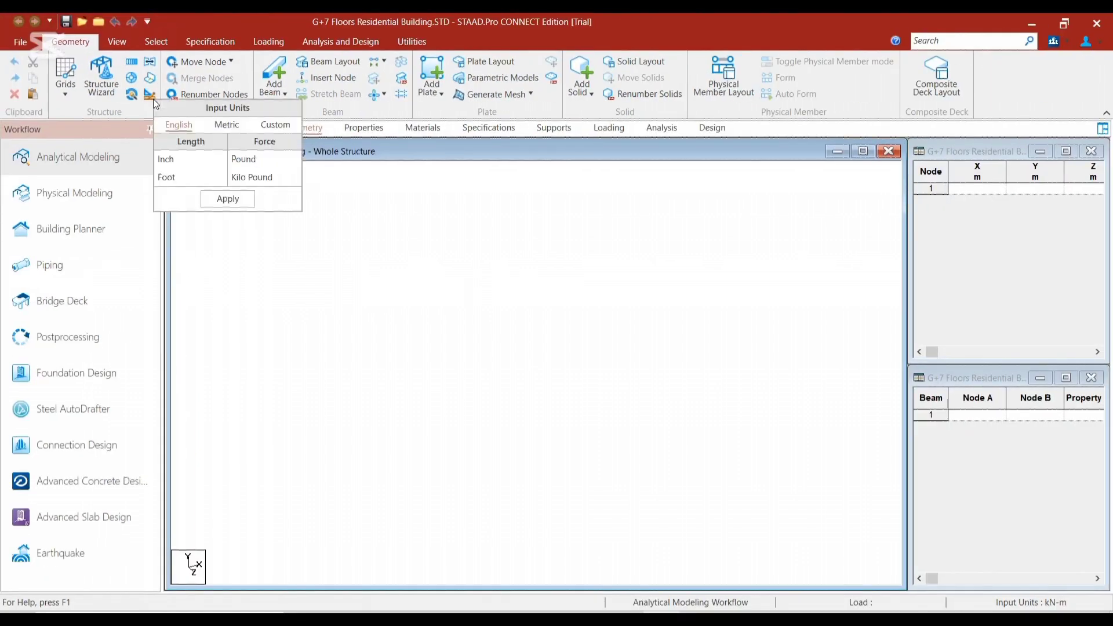
click(275, 131)
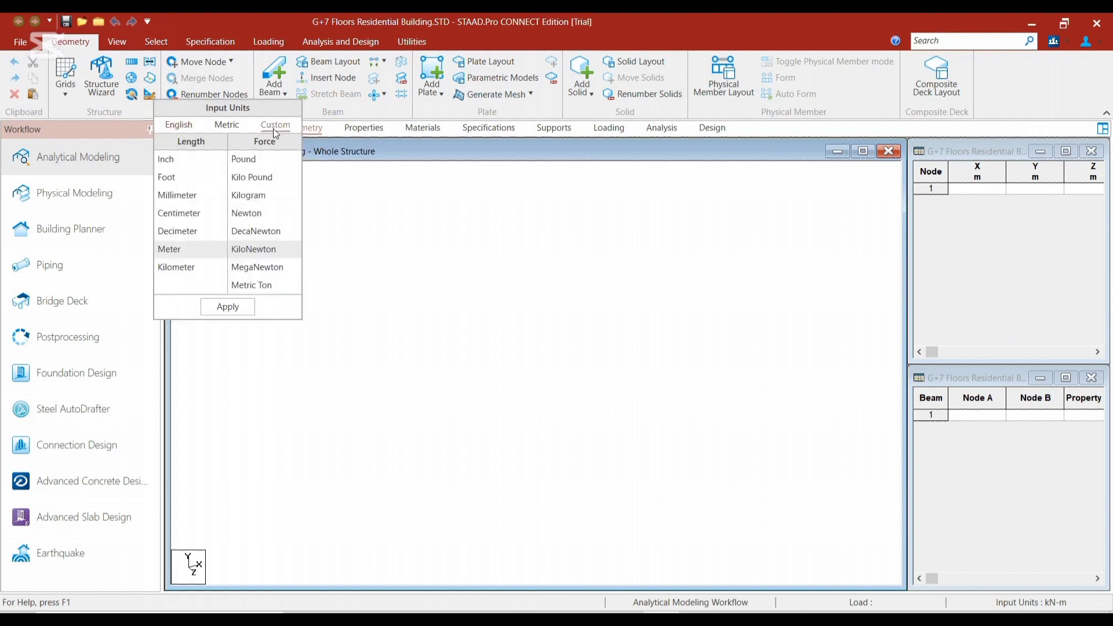
click(182, 182)
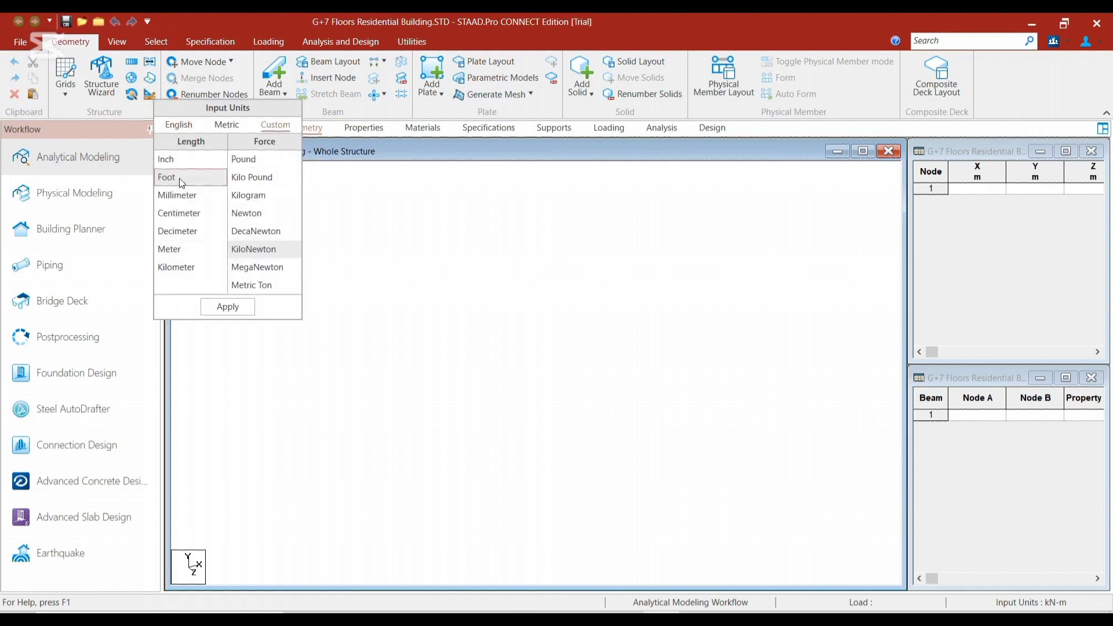
click(221, 310)
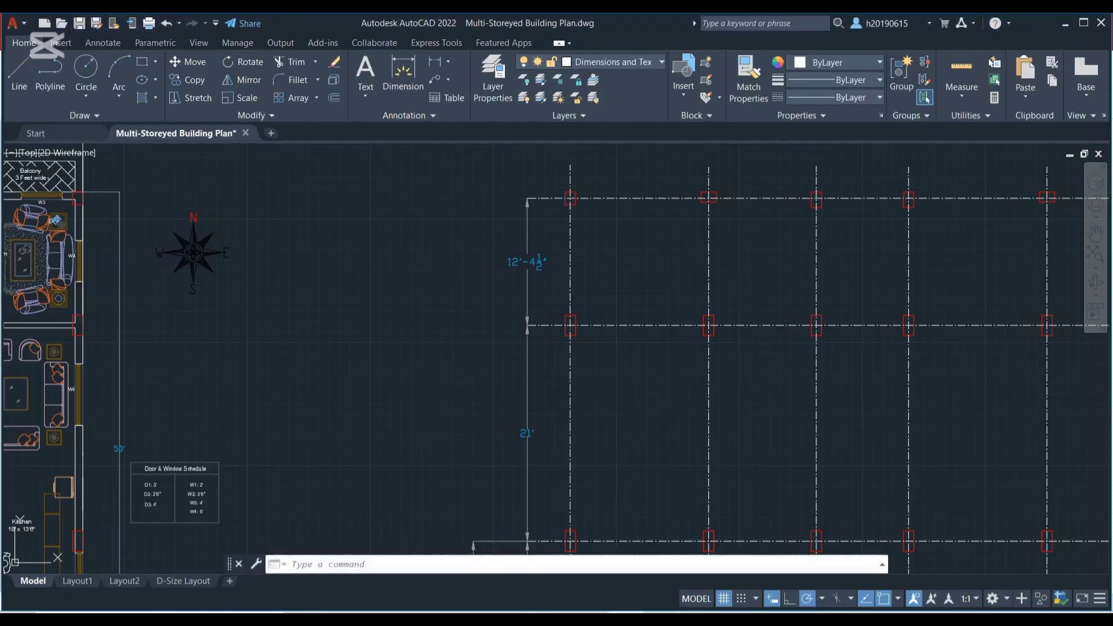
Examine the column at the upper-left grid intersection of the AutoCAD column layout, clearing its selection
scroll(576, 211, up, 5)
middle_drag(576, 211, 613, 323)
scroll(579, 290, up, 2)
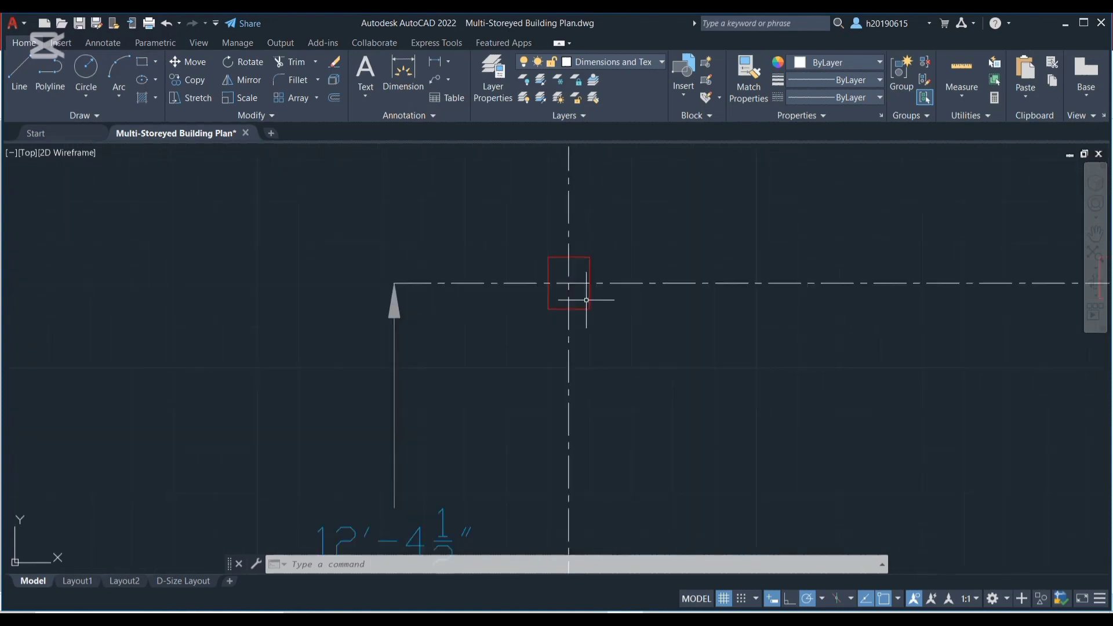
click(580, 311)
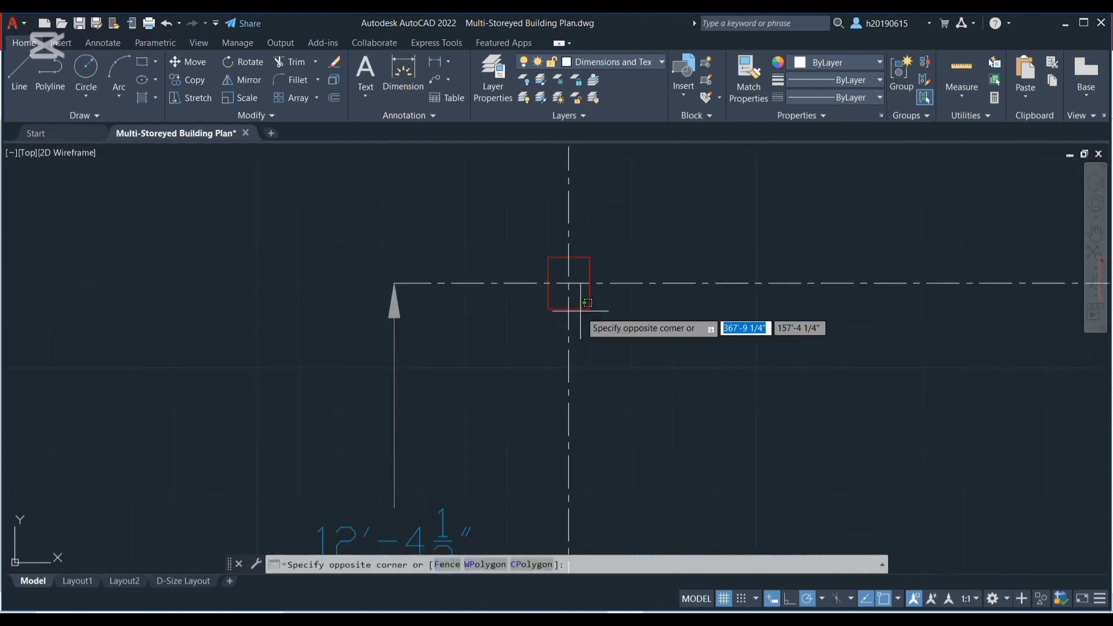
click(583, 307)
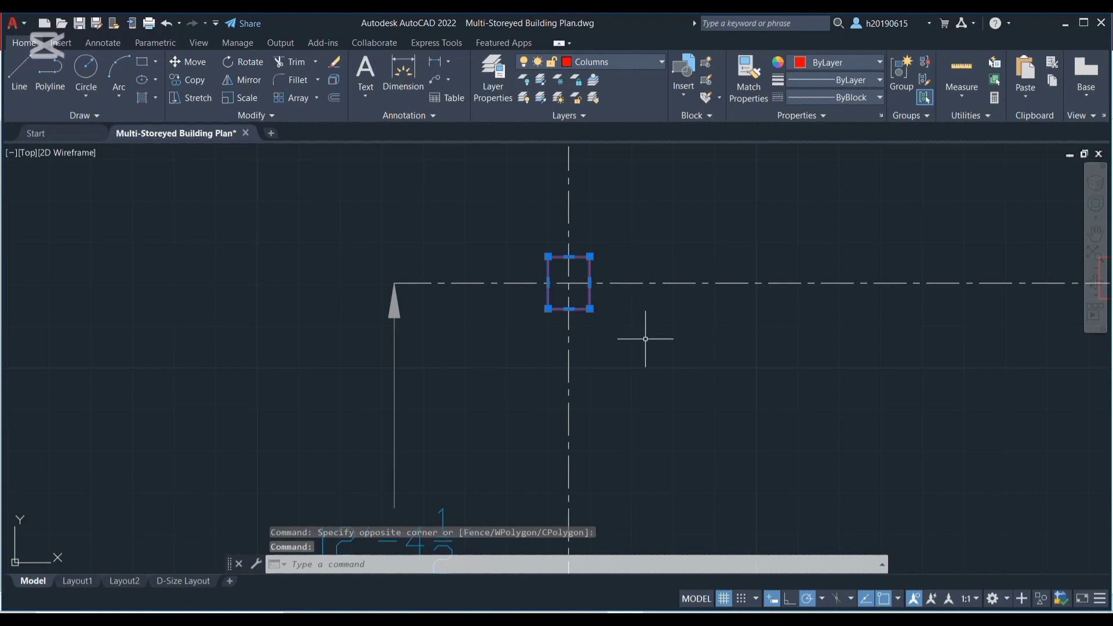
key(Escape)
scroll(645, 338, down, 4)
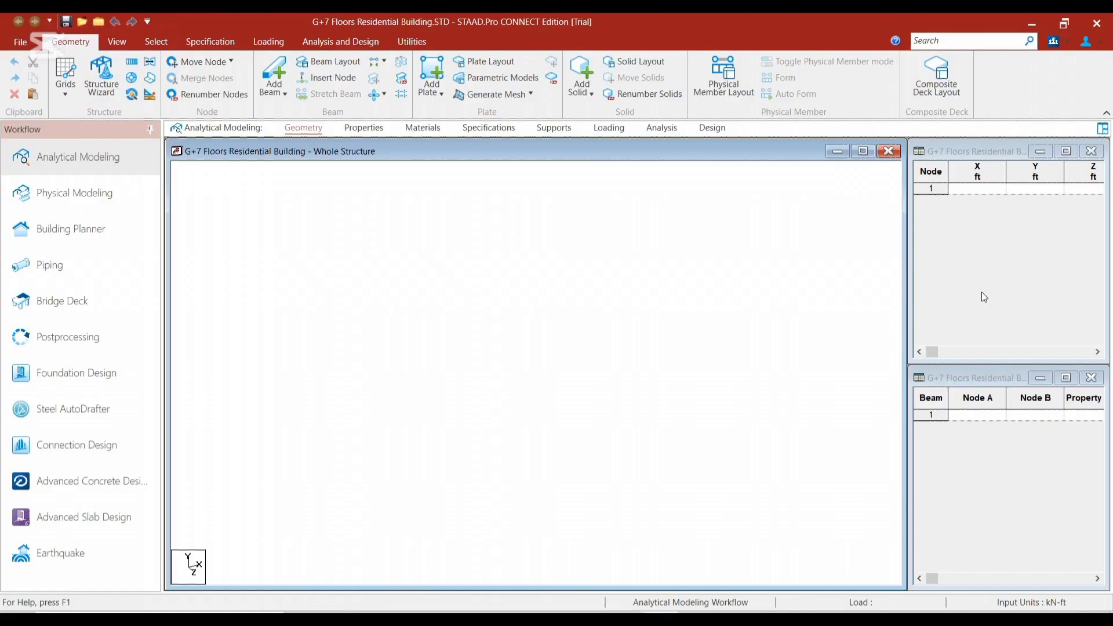
In STAAD.Pro, add the first node to the node table at X 0, Y 0, Z 0 ft
click(991, 189)
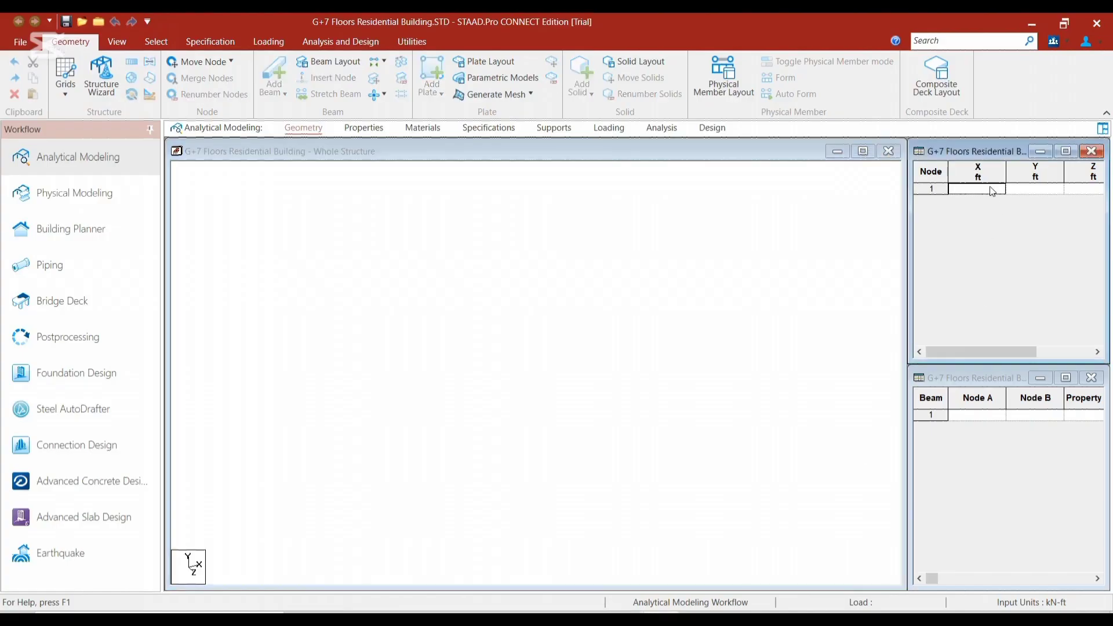
text(0)
key(Tab)
text(0)
key(Tab)
text(0)
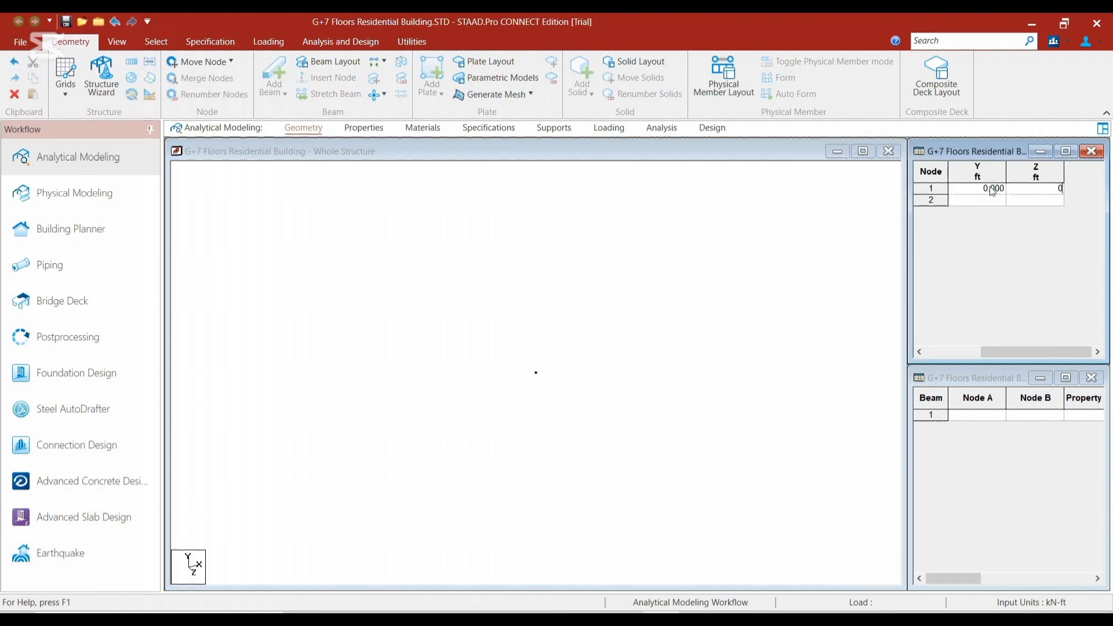
key(Tab)
Activate the Node Cursor selection mode and select the node at the origin
click(543, 385)
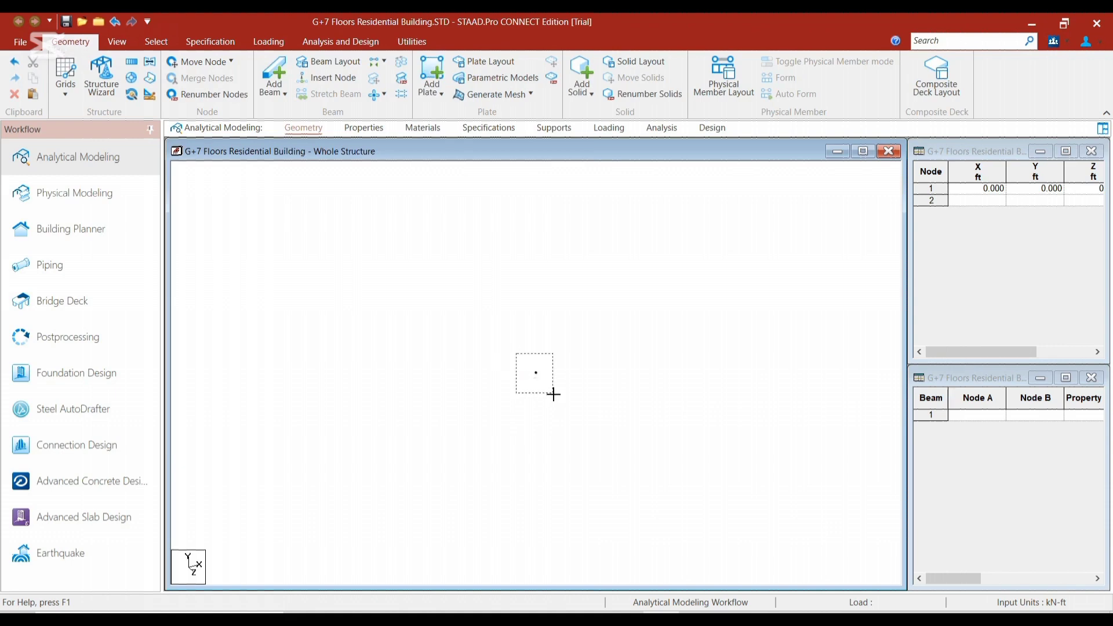
drag(516, 359, 560, 401)
drag(510, 354, 551, 402)
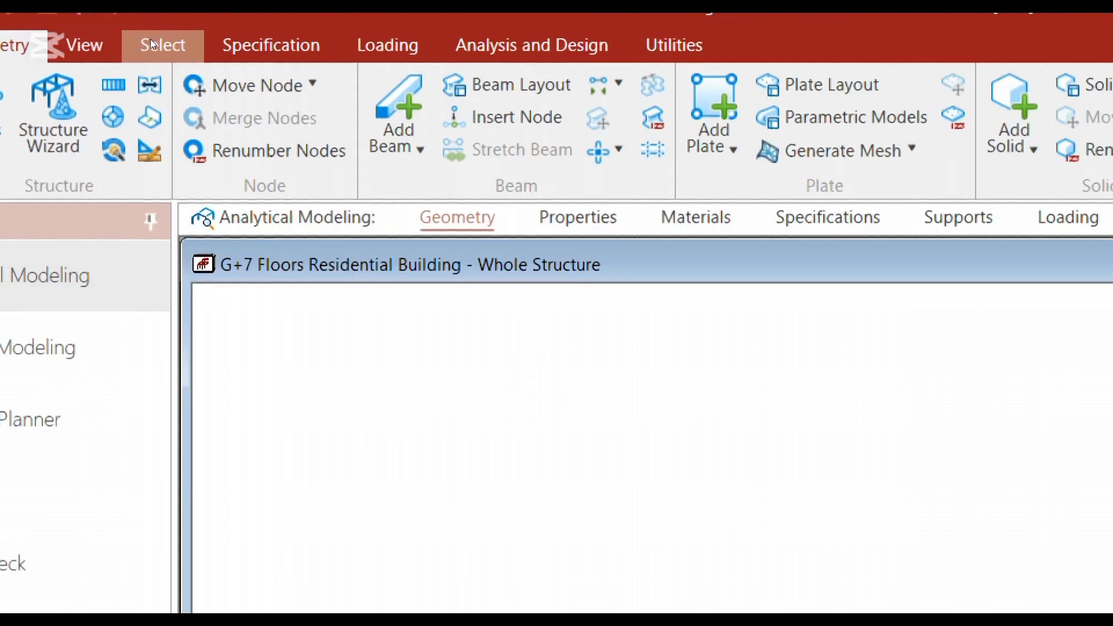
click(151, 42)
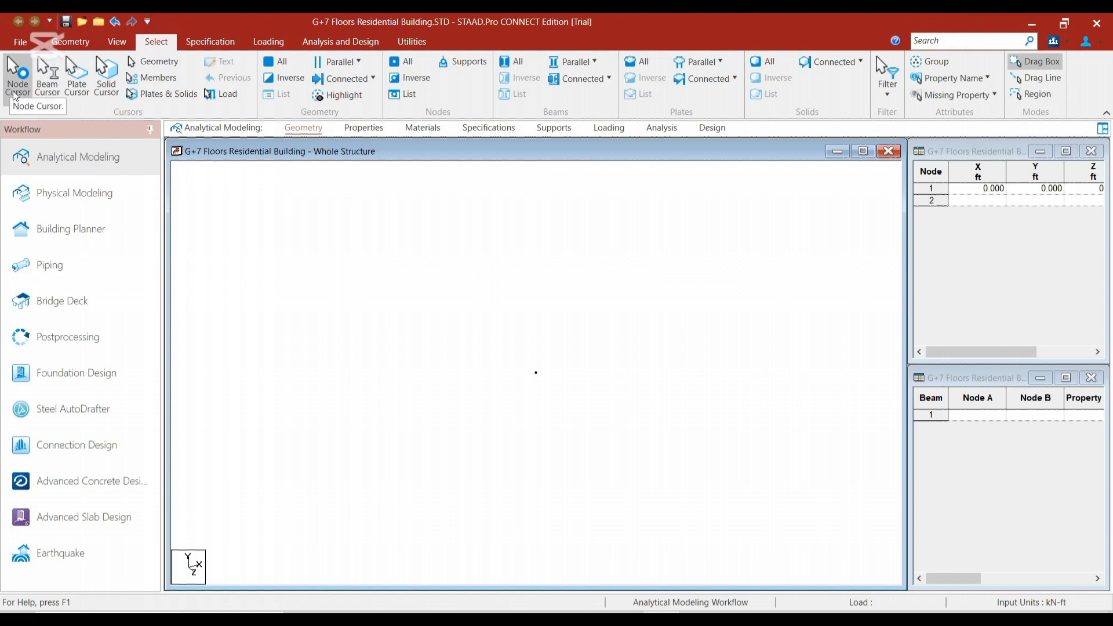
click(16, 94)
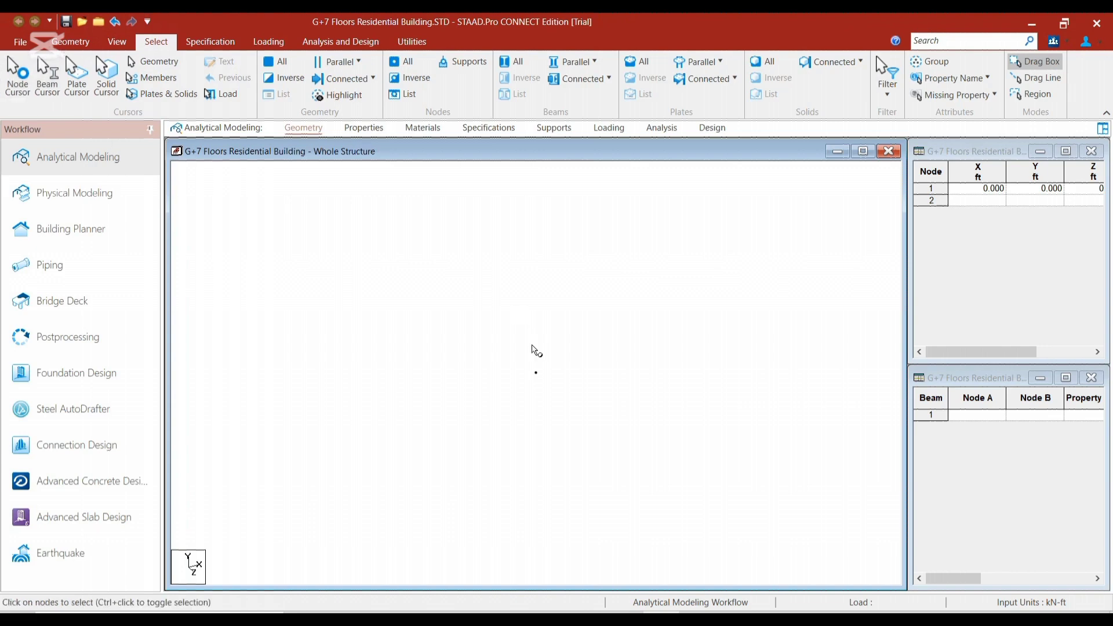
click(541, 378)
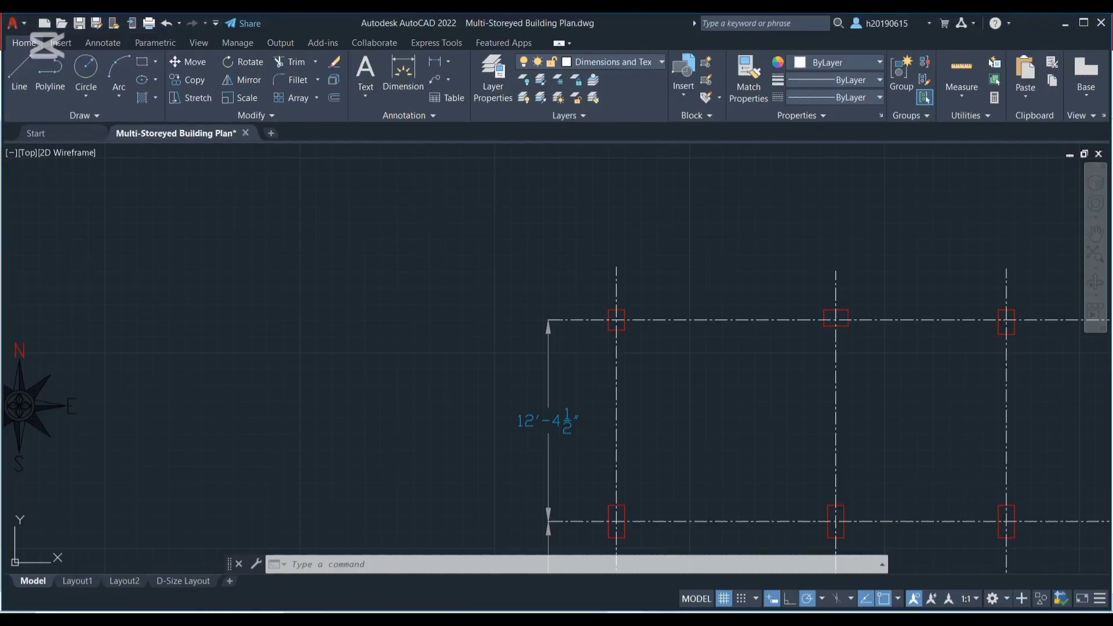
In the AutoCAD column layout, examine the column spacing dimensions along the bottom grid line, especially between the first two vertical grid lines
scroll(827, 322, up, 4)
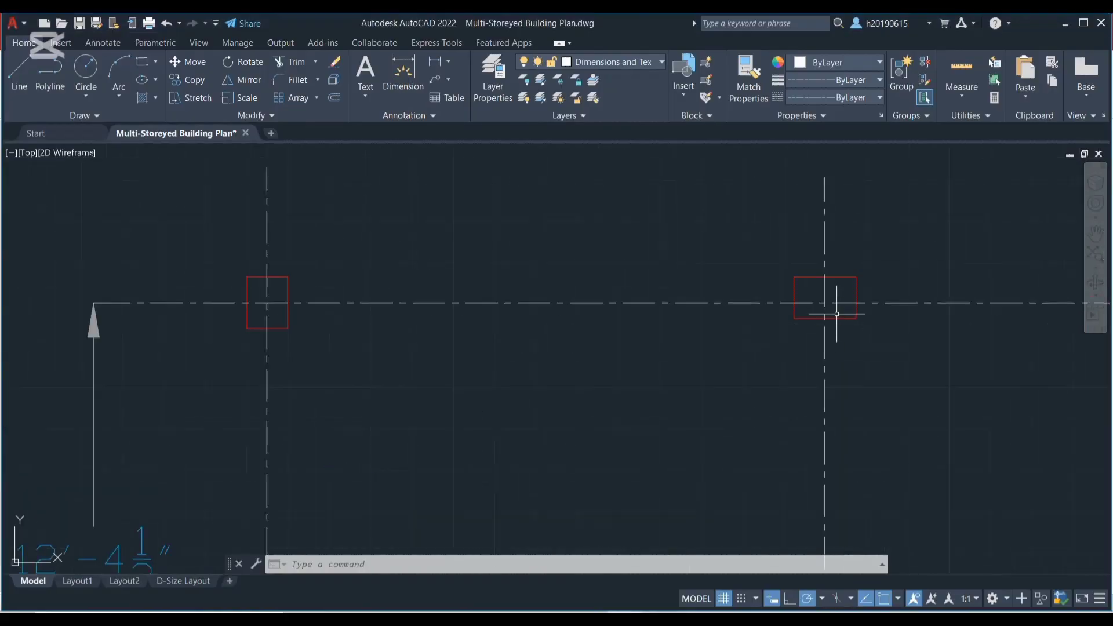
scroll(832, 310, down, 8)
scroll(709, 432, up, 6)
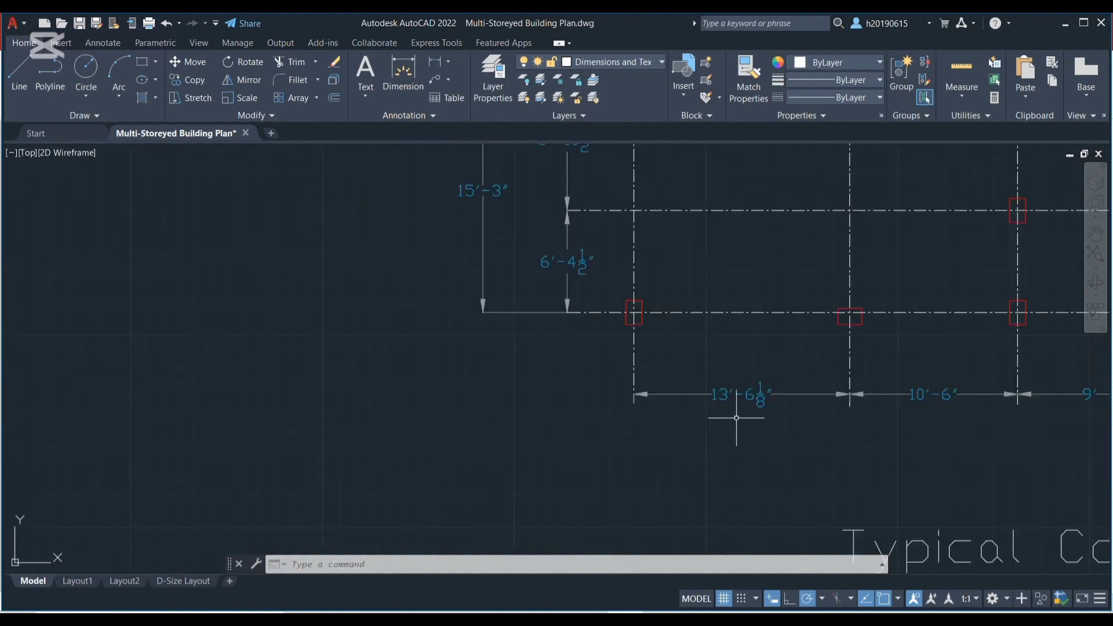
scroll(764, 401, up, 5)
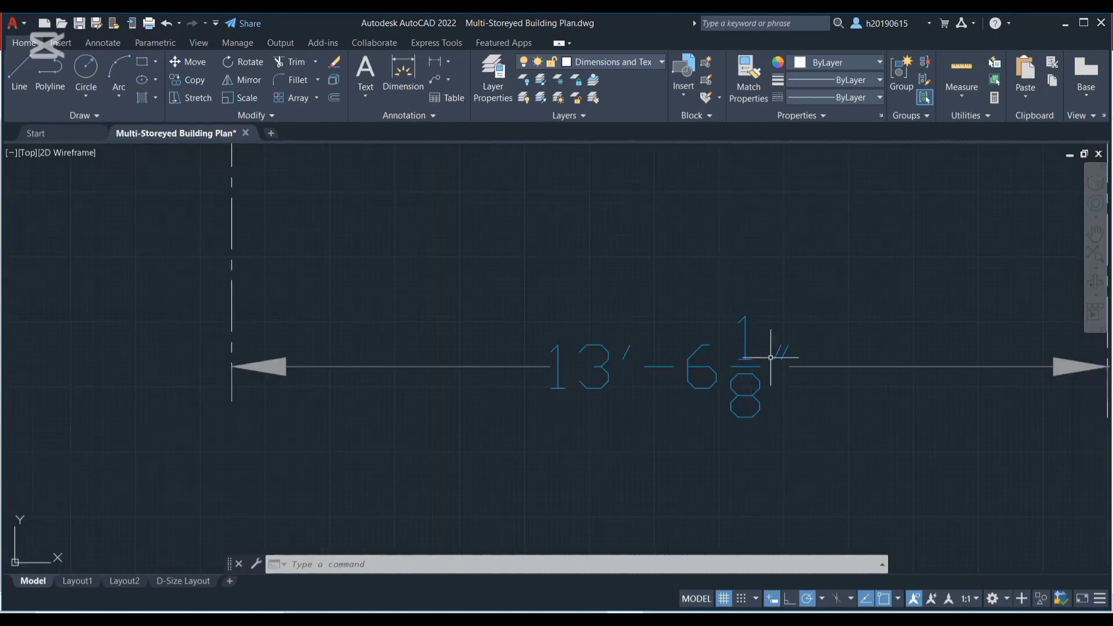
scroll(719, 407, down, 10)
scroll(666, 394, down, 3)
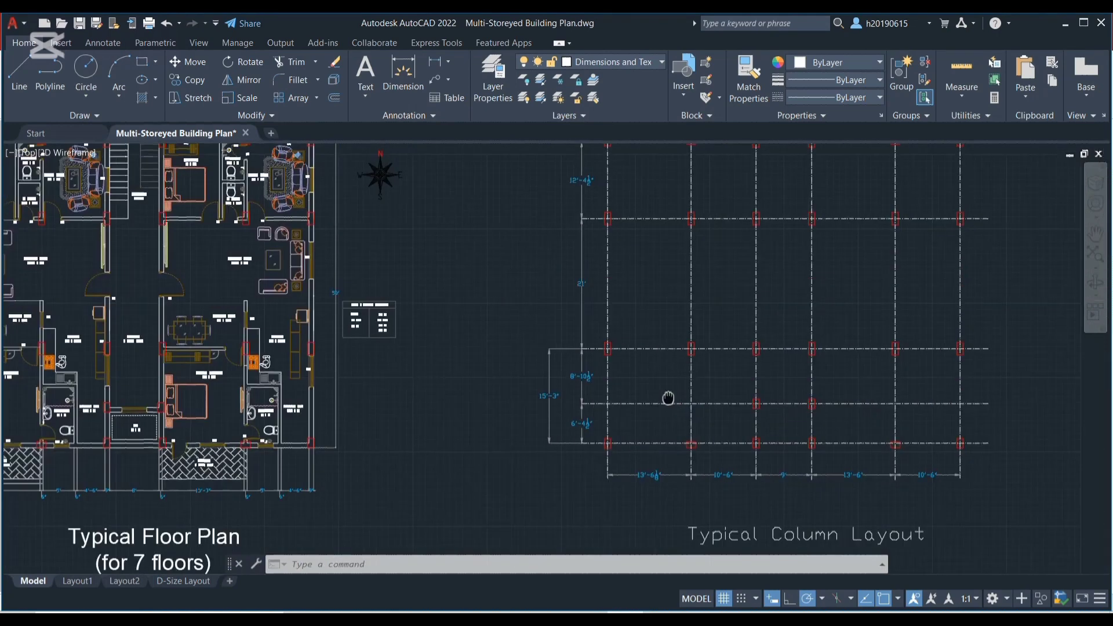
scroll(650, 447, up, 2)
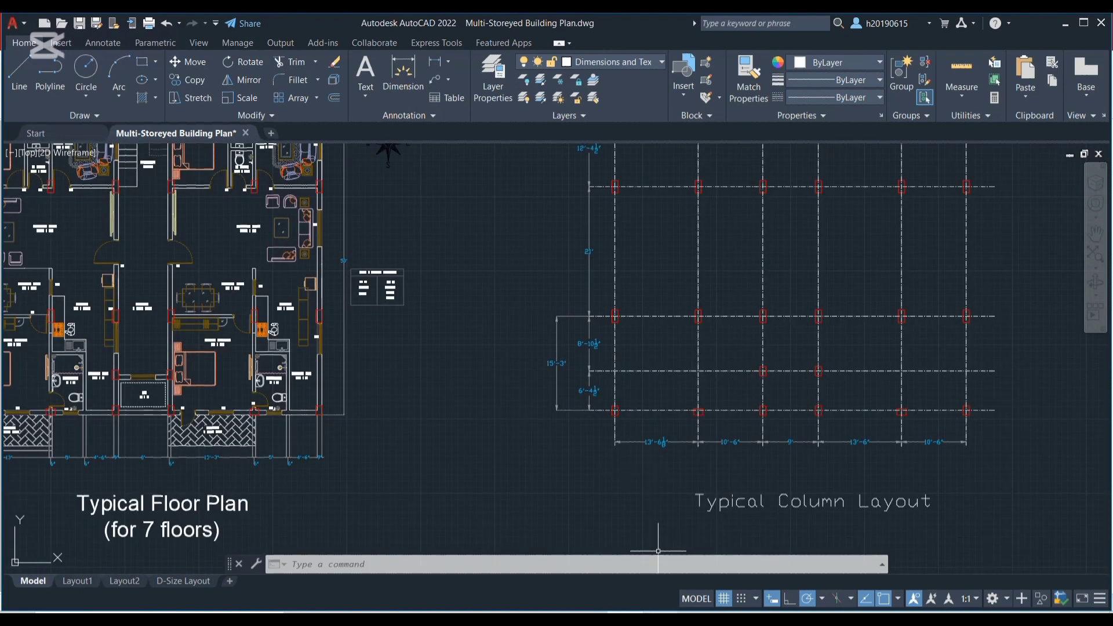
scroll(659, 441, up, 4)
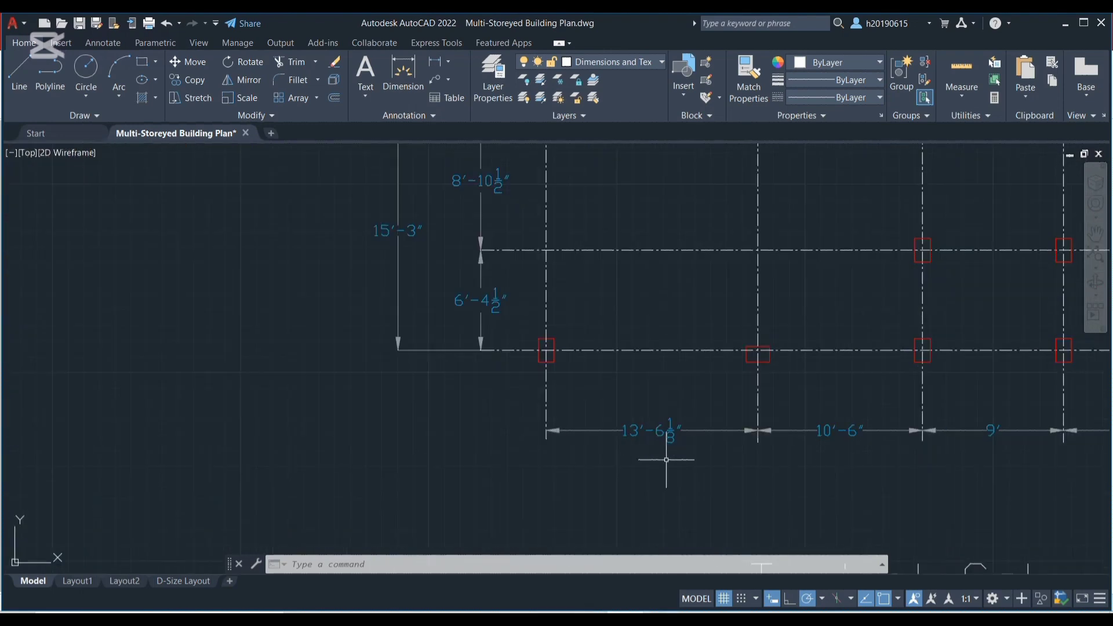
scroll(660, 442, up, 4)
scroll(661, 439, down, 4)
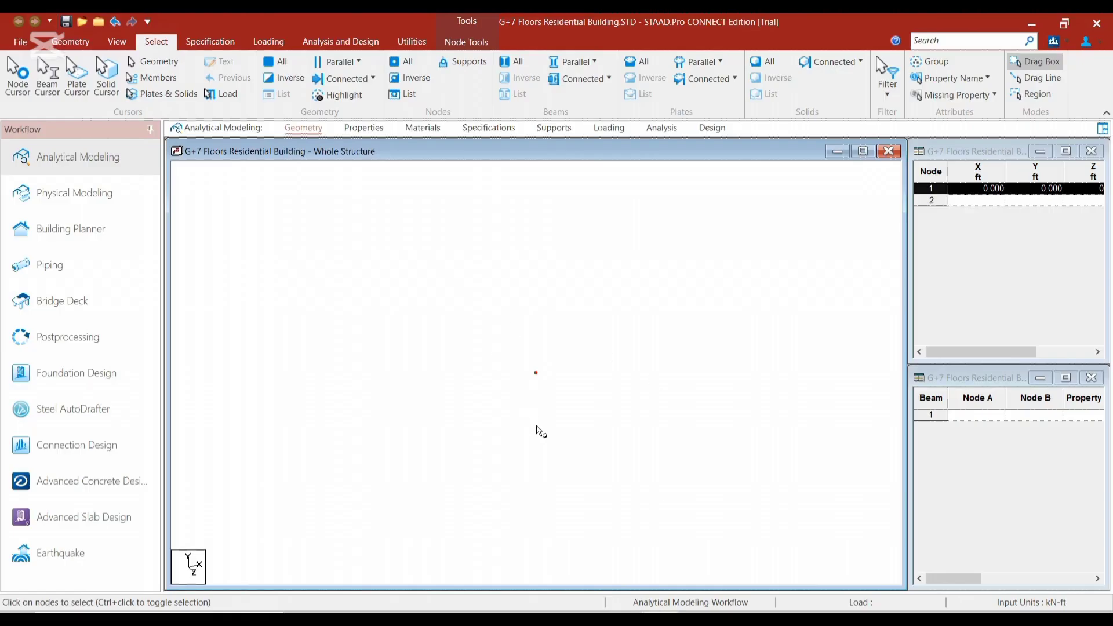
In STAAD.Pro, copy the origin node and paste it with a move of 13.5 ft in X and 0 in Y and Z
click(536, 425)
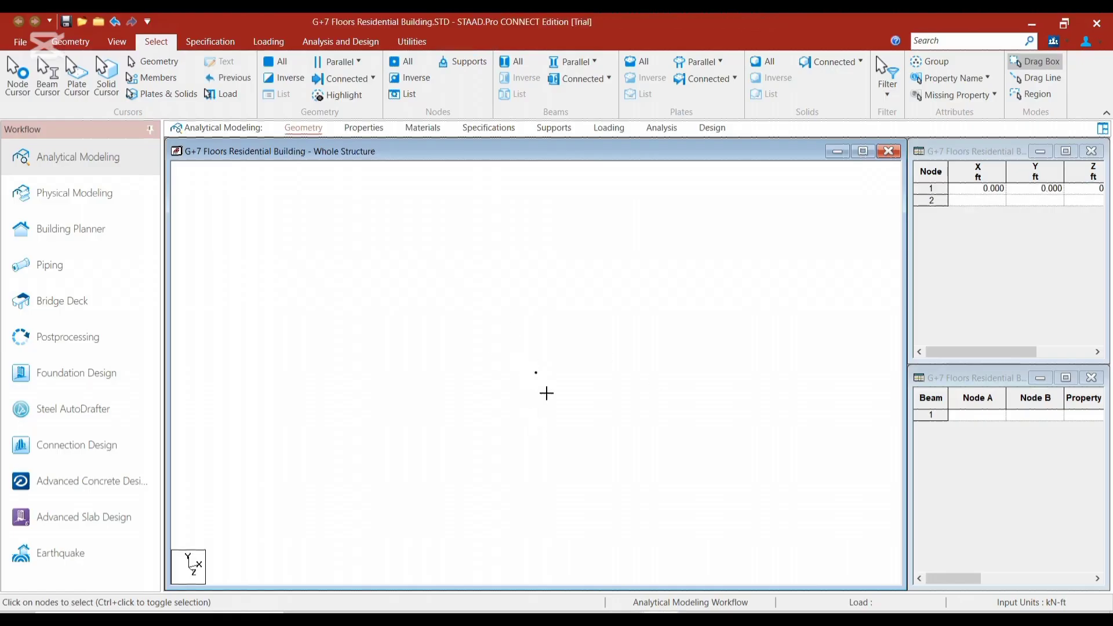
click(546, 393)
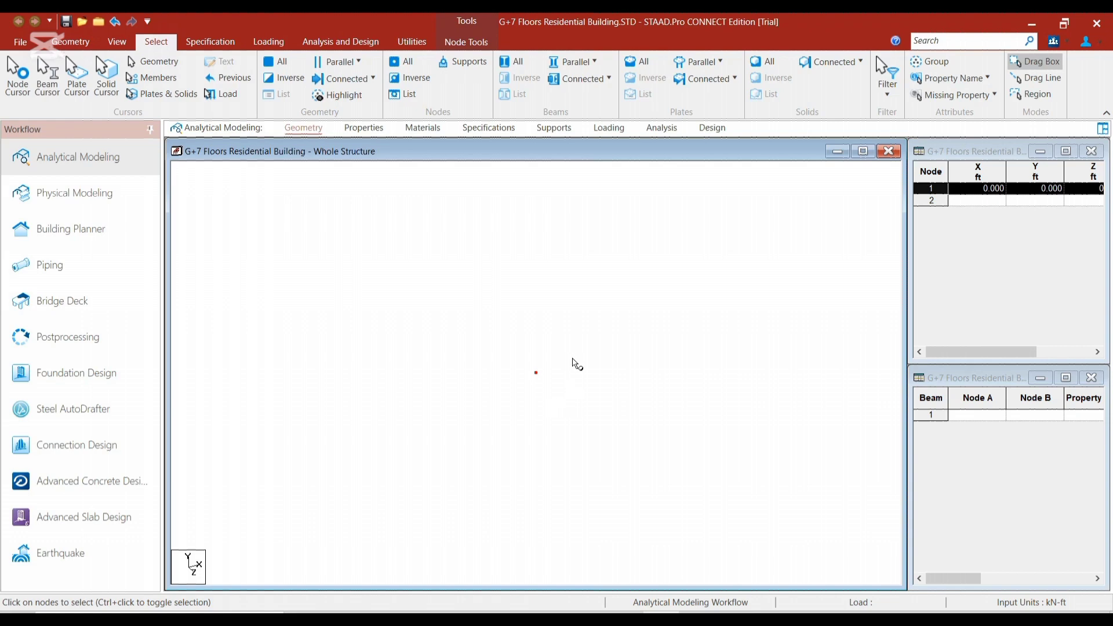
key(ctrl+v)
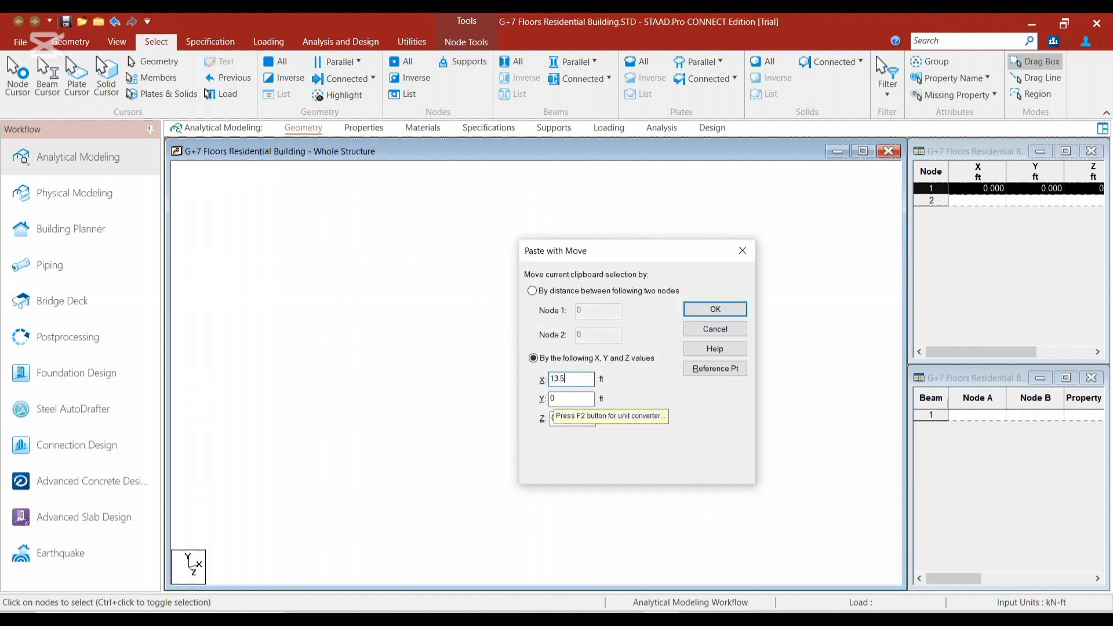
text(13.5)
click(717, 308)
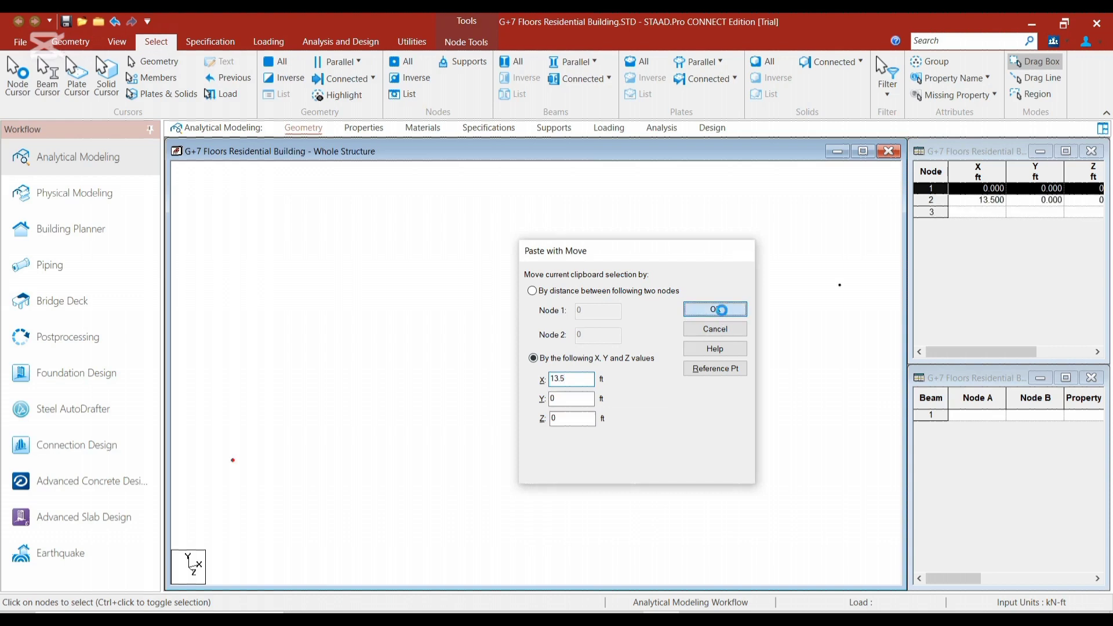
click(663, 409)
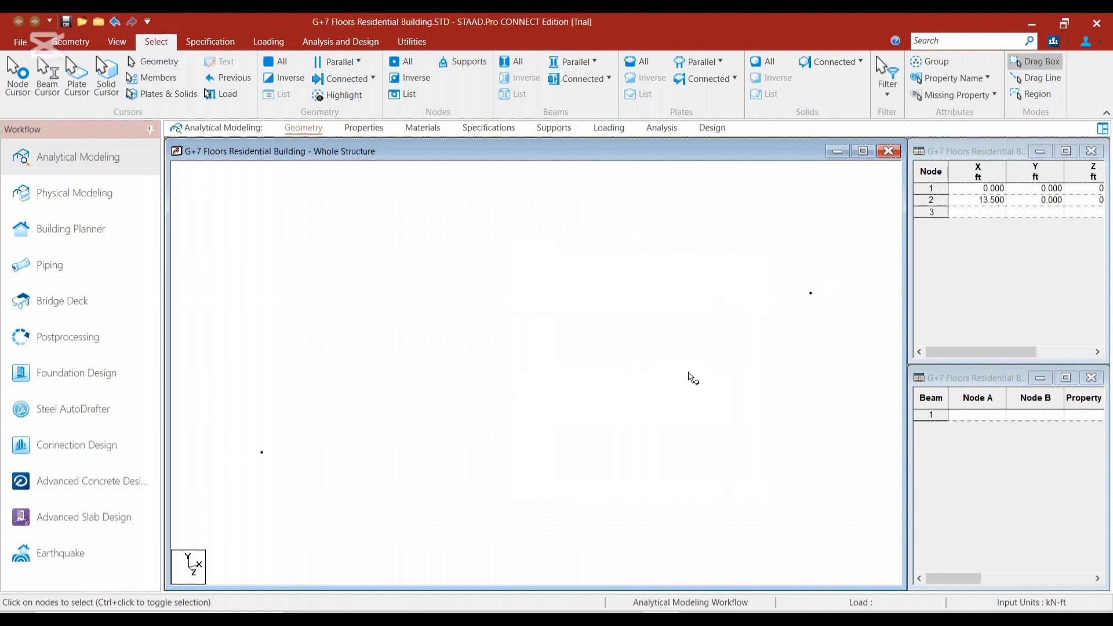
click(821, 302)
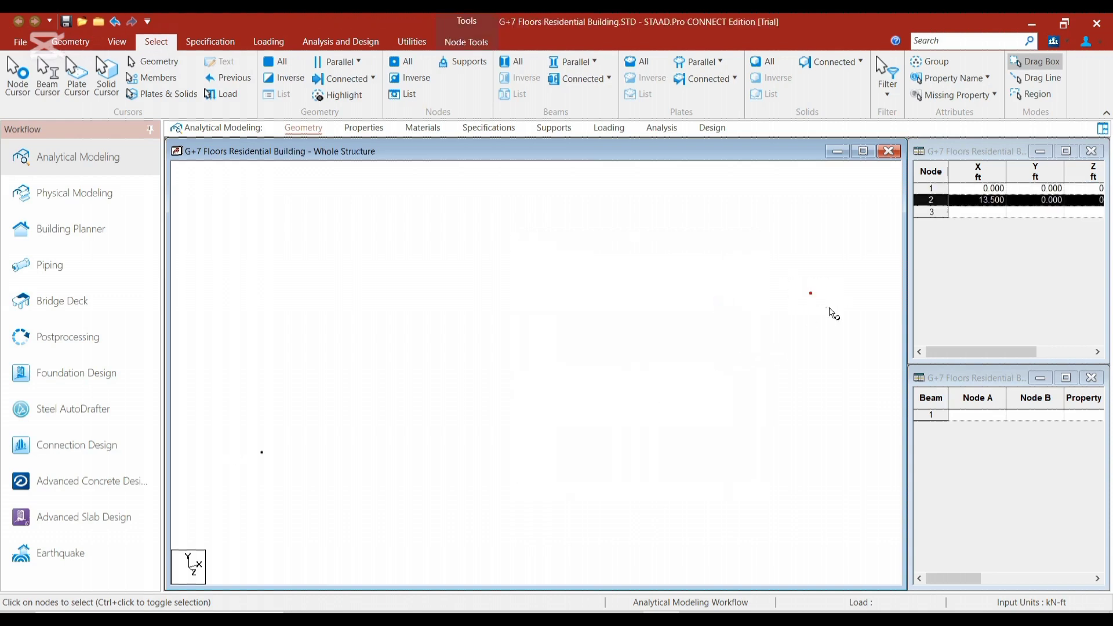
click(798, 305)
click(810, 292)
click(830, 346)
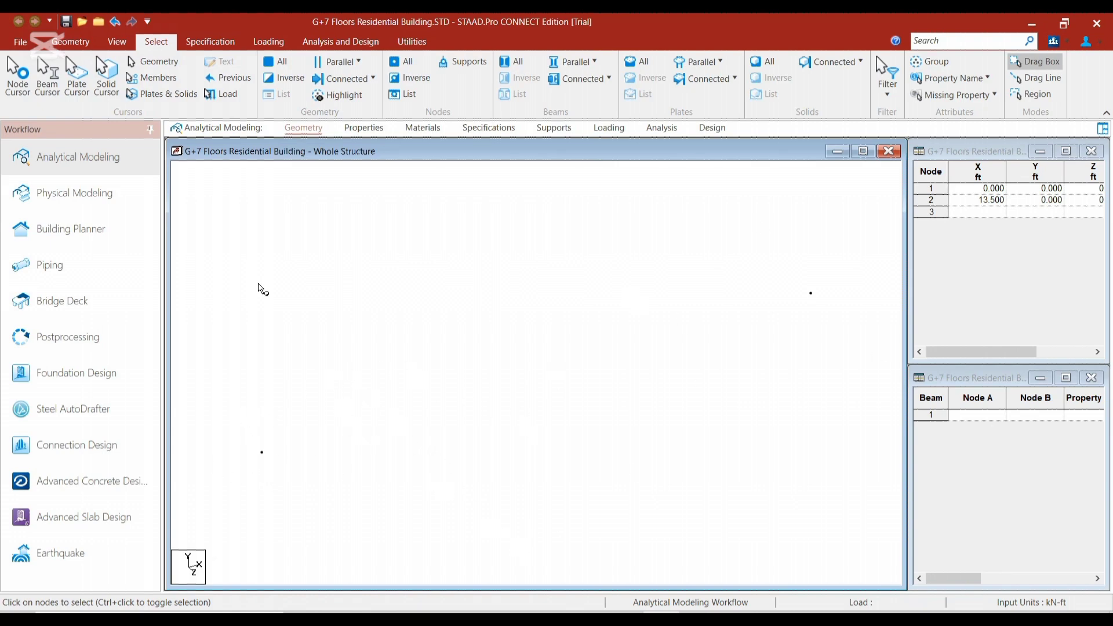
Switch the structure to another preset view direction and inspect the two nodes from it
click(117, 41)
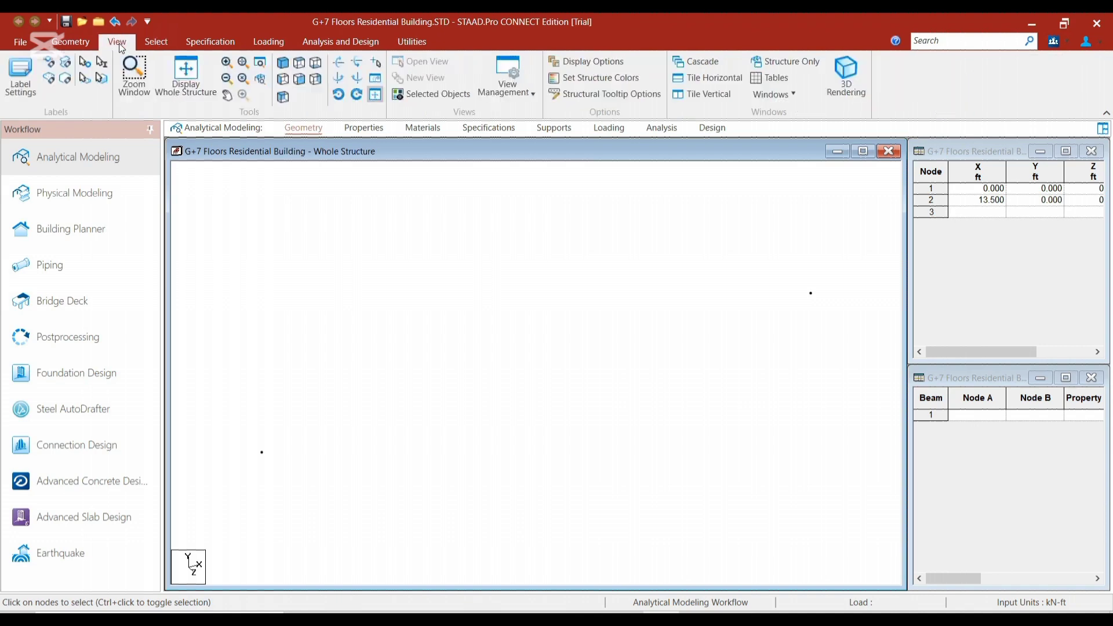
click(300, 63)
middle_drag(467, 346, 447, 296)
Switch to AutoCAD and examine the grid spacings in the lower part of the typical column layout
click(625, 618)
scroll(683, 246, down, 4)
scroll(661, 221, up, 2)
middle_drag(661, 221, 601, 355)
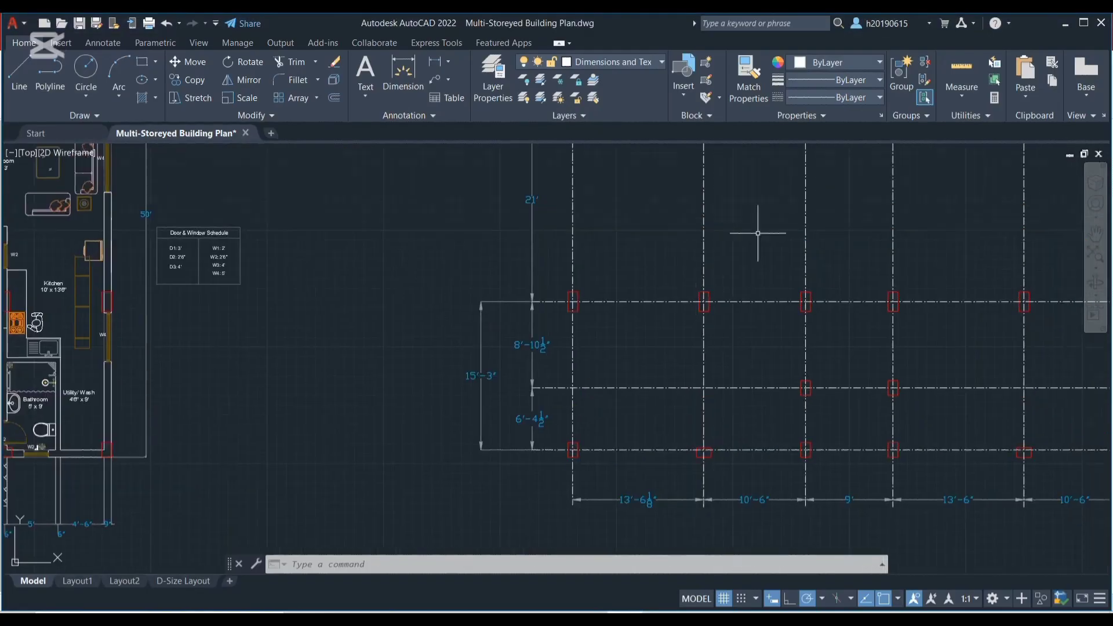
Check the second bay's spacing in the AutoCAD column layout, switch to STAAD.Pro and paste a copy of the second node moved 10.5 ft in X
scroll(758, 233, down, 3)
scroll(715, 241, up, 5)
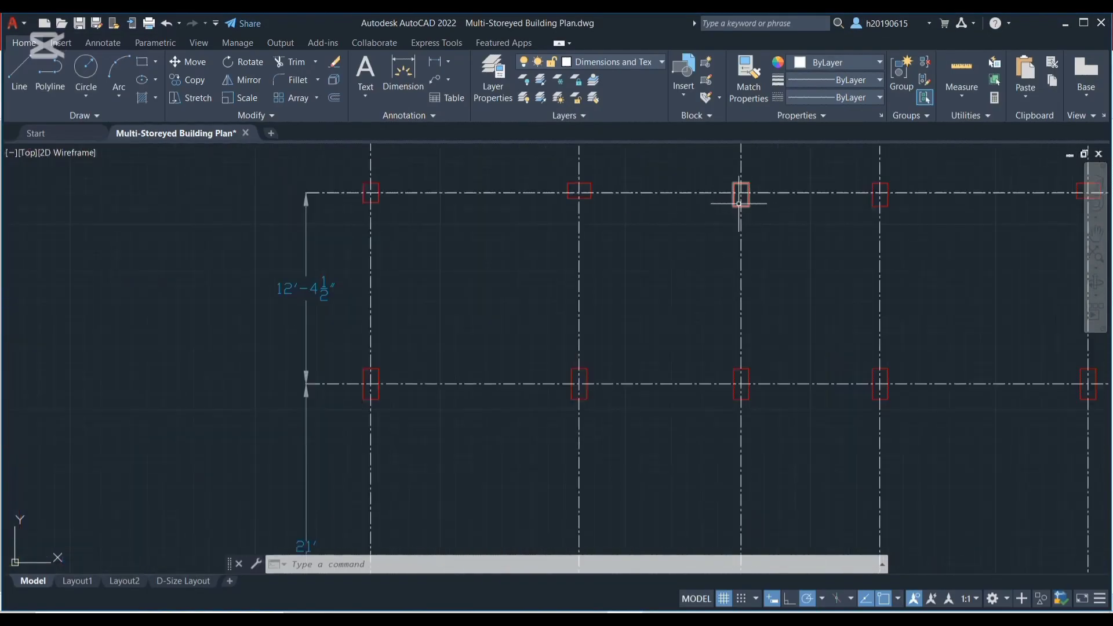
scroll(740, 203, down, 6)
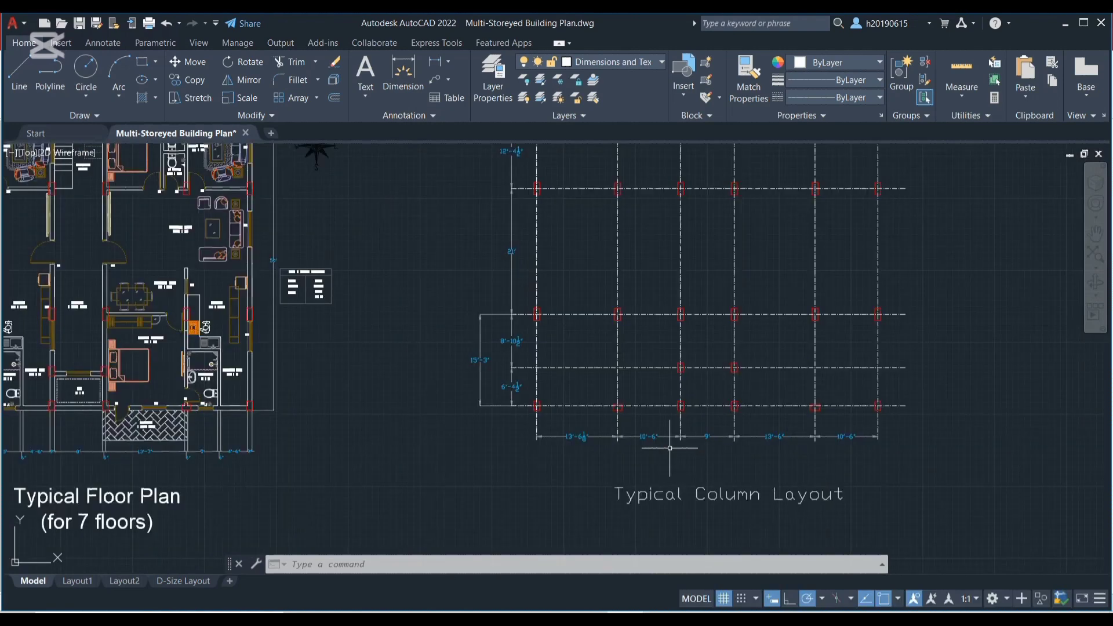
scroll(669, 448, up, 6)
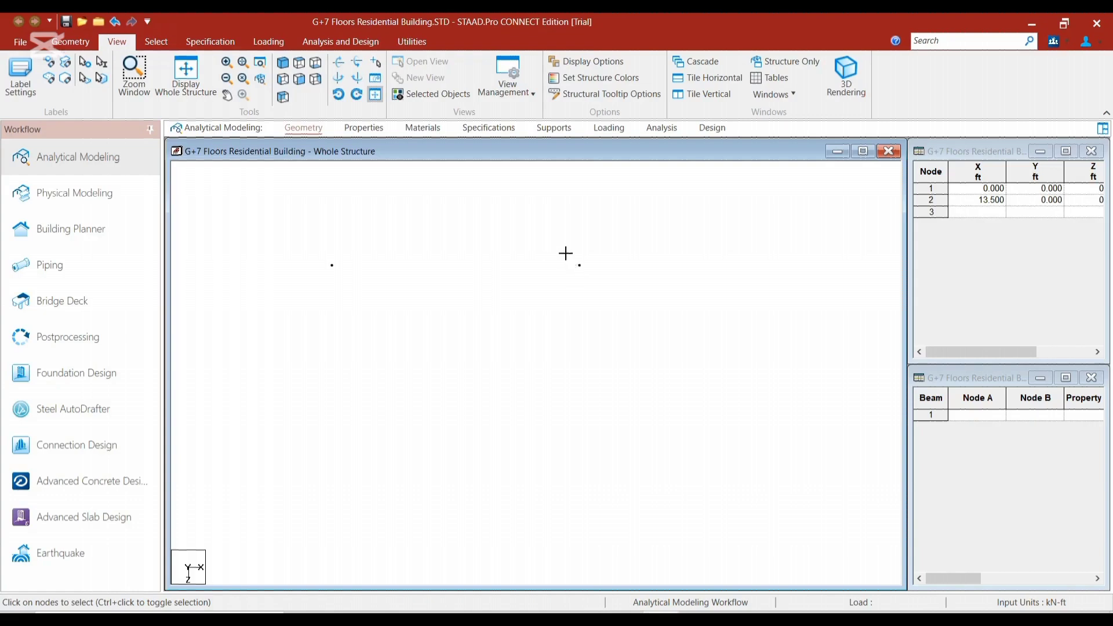
click(580, 265)
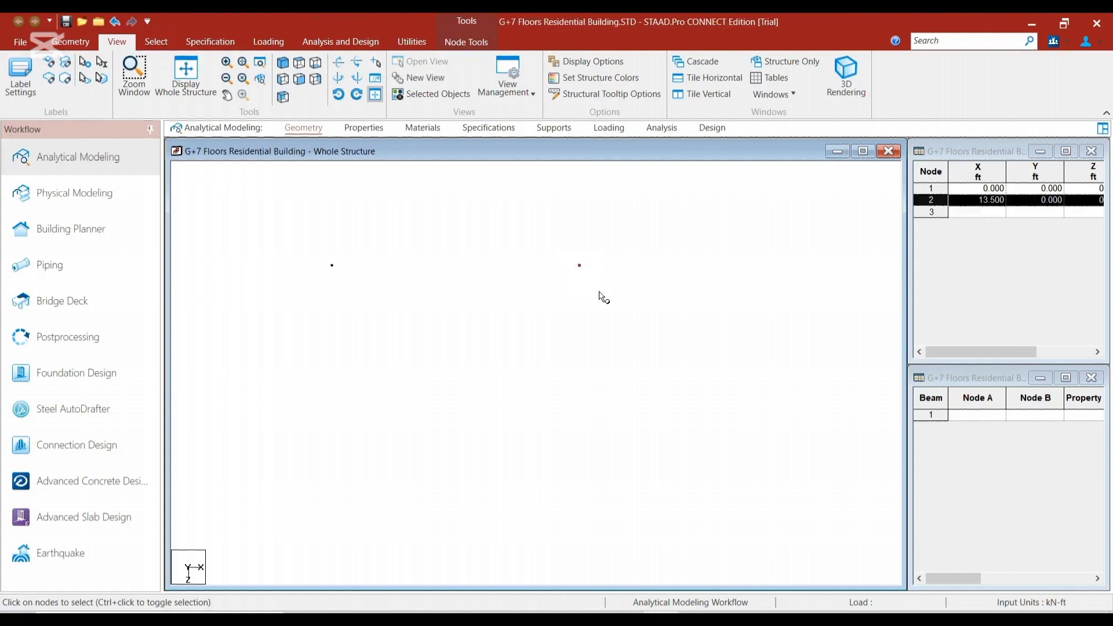
key(ctrl+v)
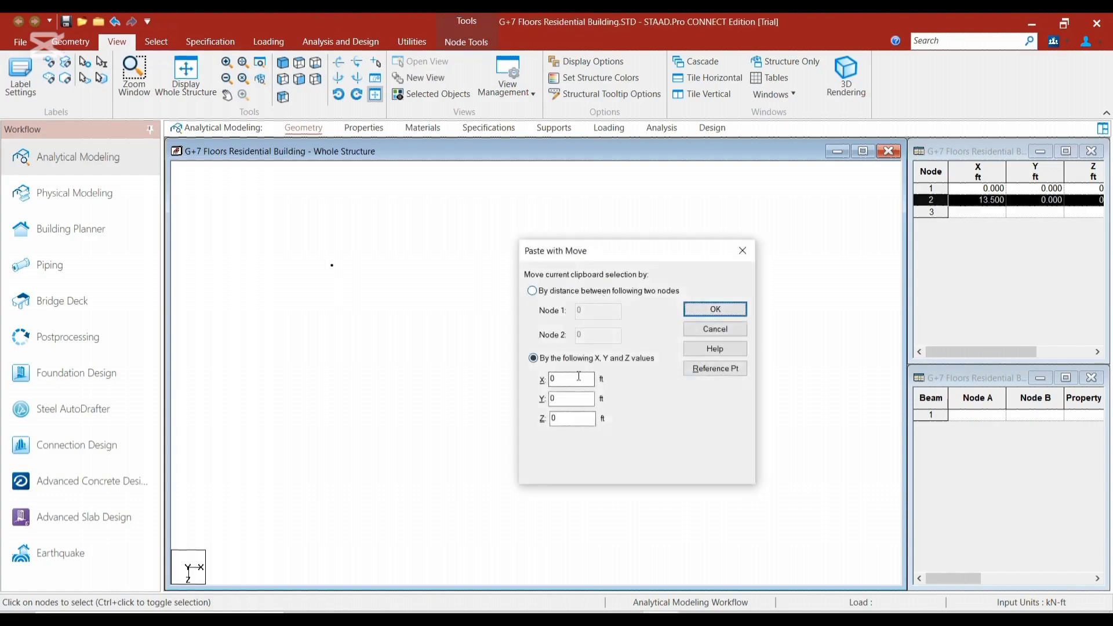
text(10.5)
key(Return)
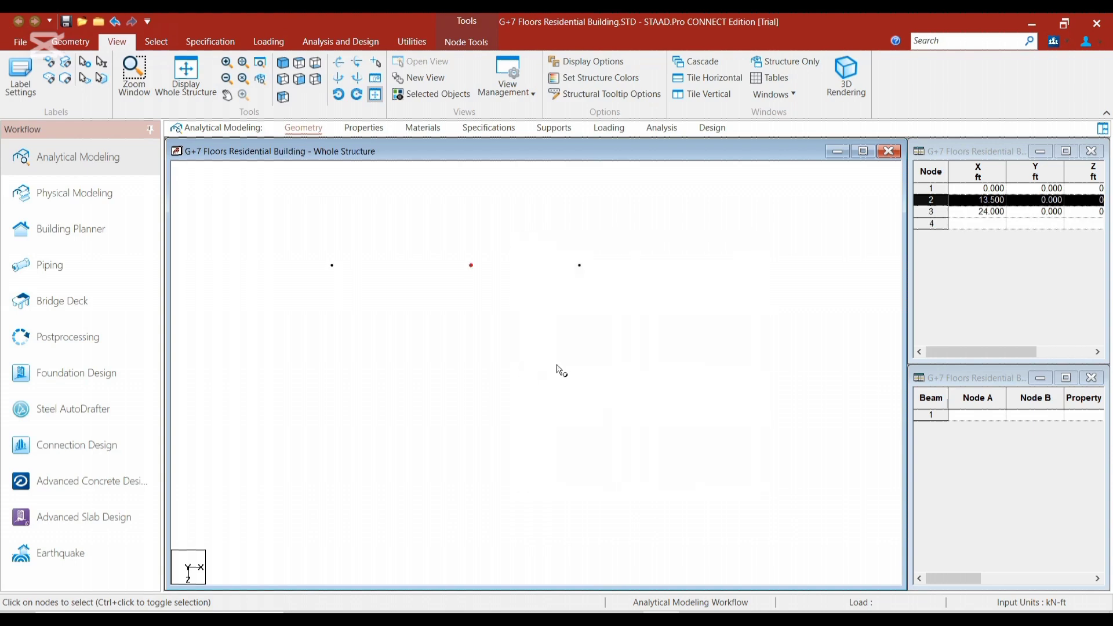
click(585, 343)
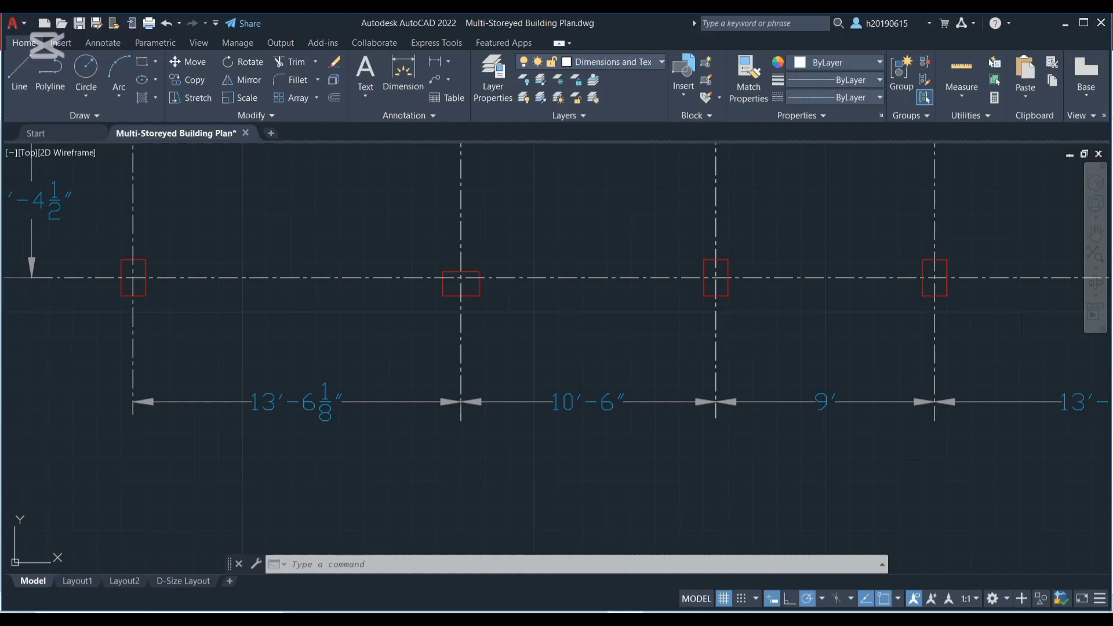
Check the middle bay's spacing in the AutoCAD layout, return to STAAD.Pro and paste a copy of the third node moved 9 ft in X
scroll(492, 347, down, 3)
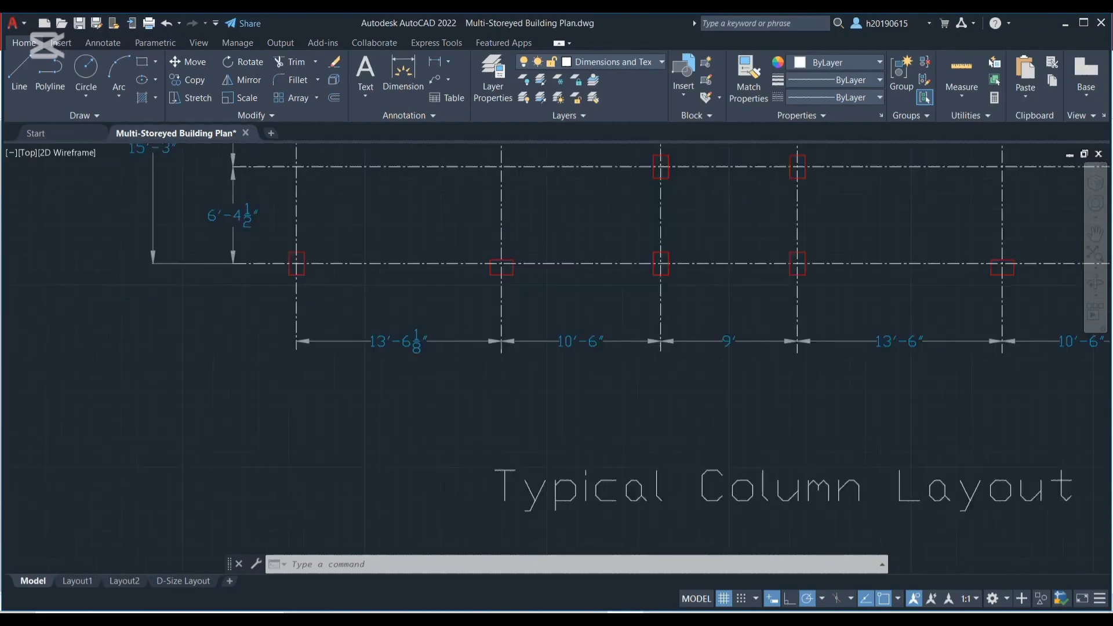
middle_drag(492, 510, 489, 561)
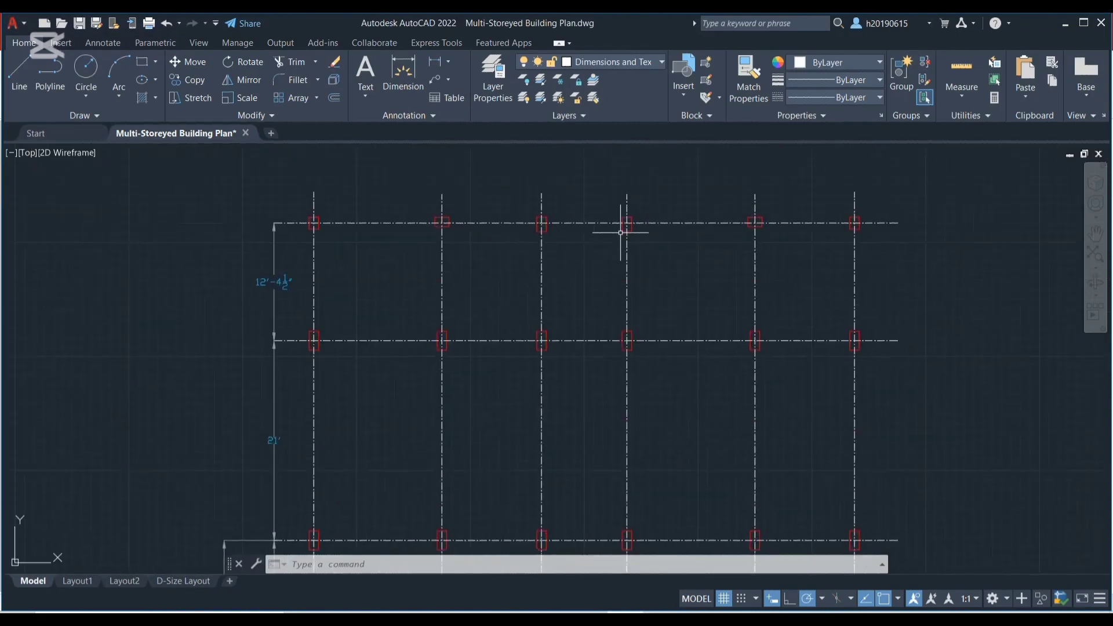
scroll(621, 226, up, 2)
scroll(589, 365, down, 5)
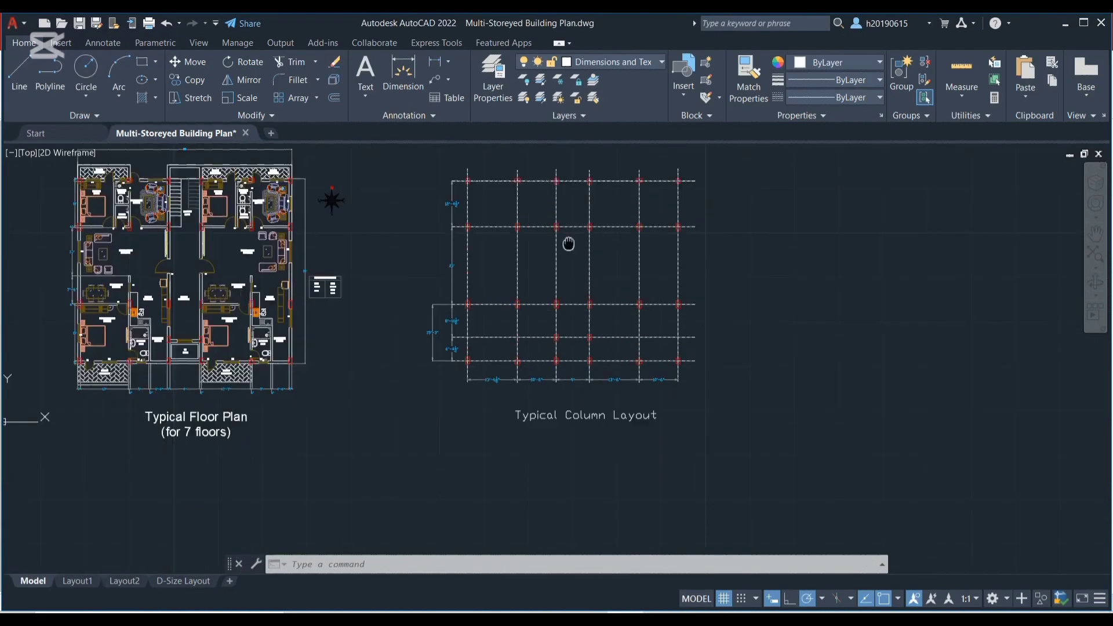
scroll(574, 374, up, 7)
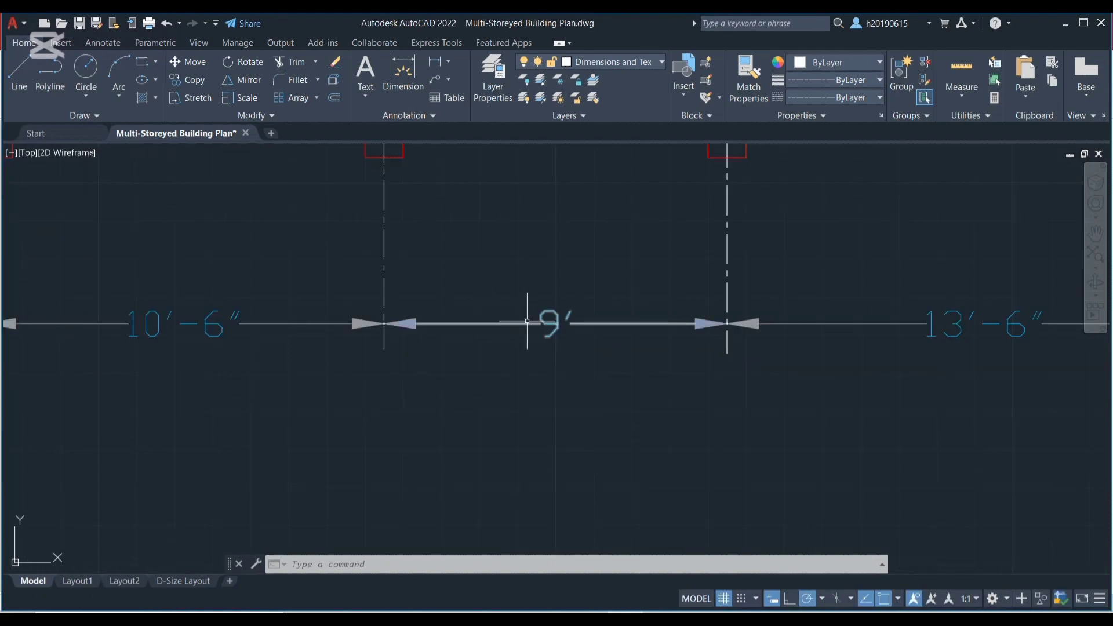
click(662, 618)
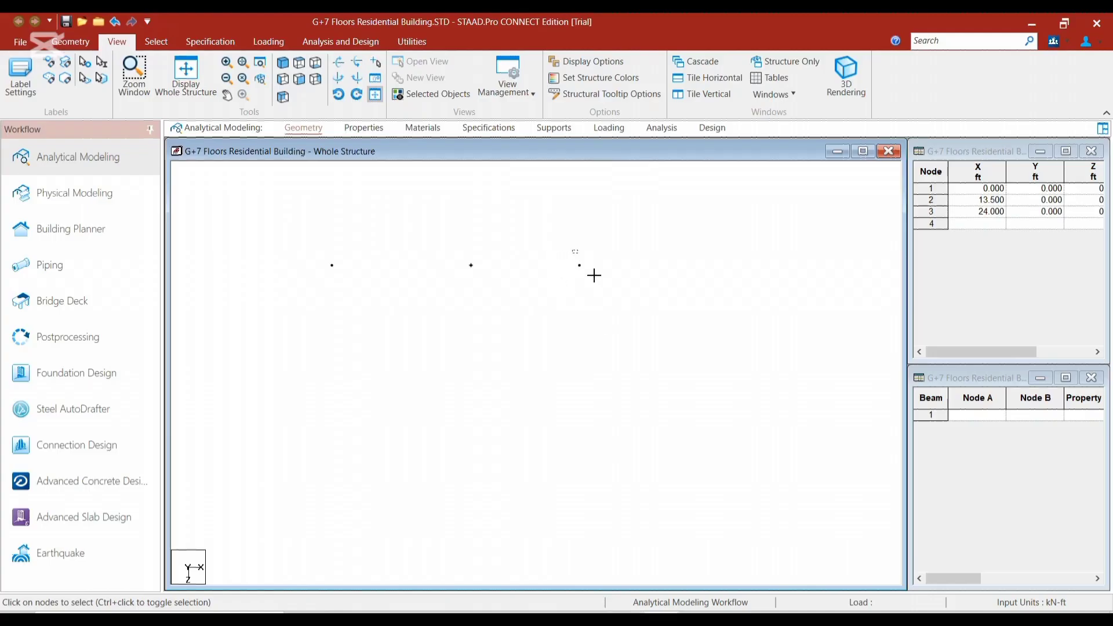
click(579, 265)
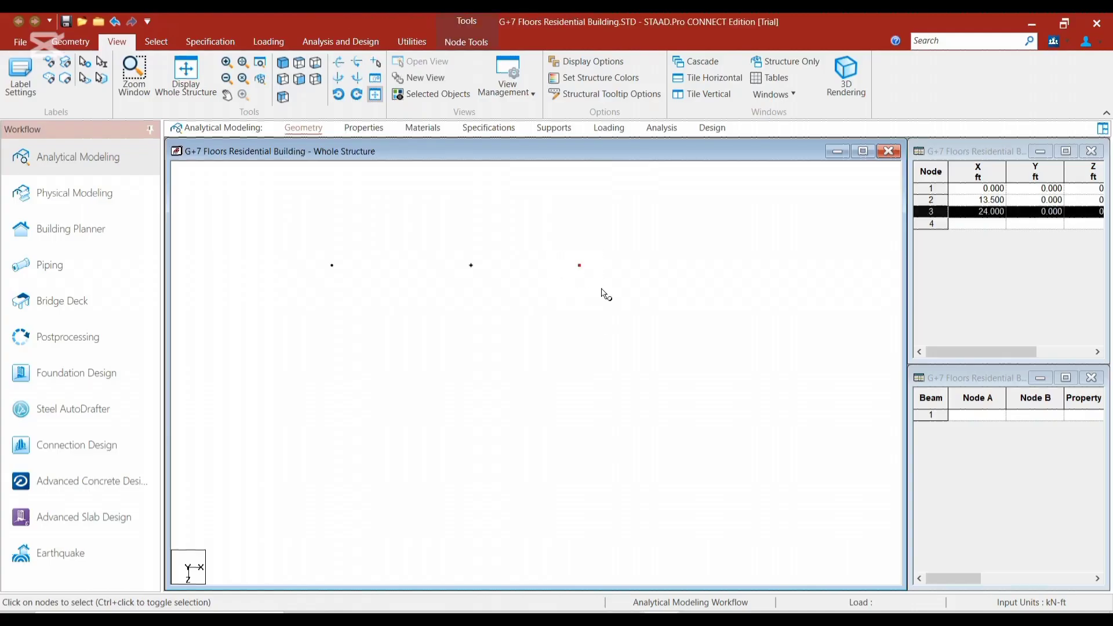
key(ctrl+v)
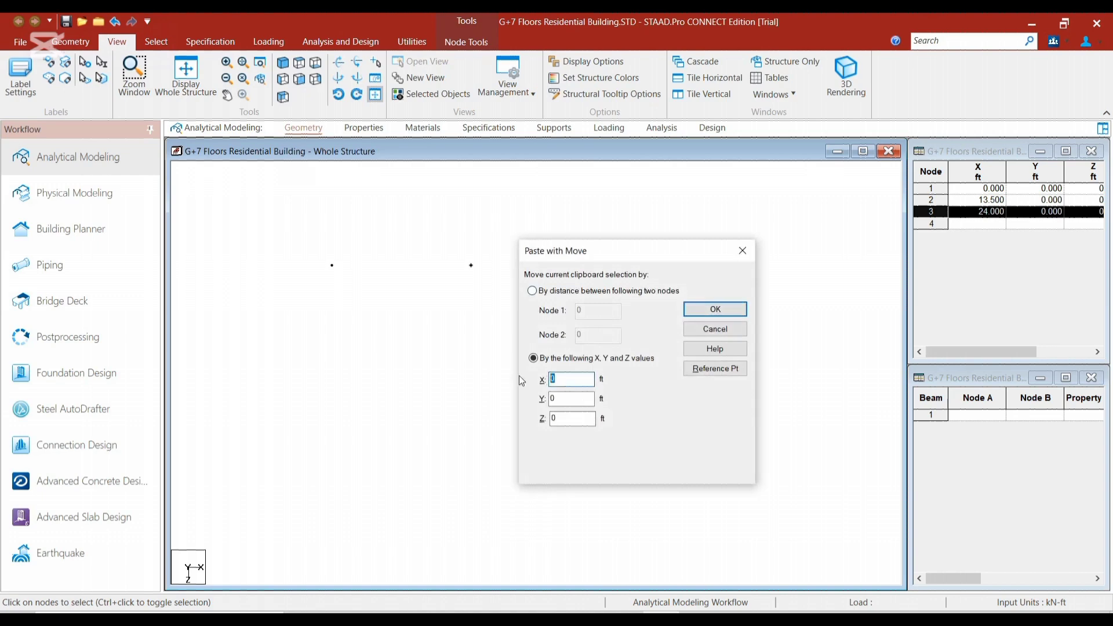
text(9)
key(Return)
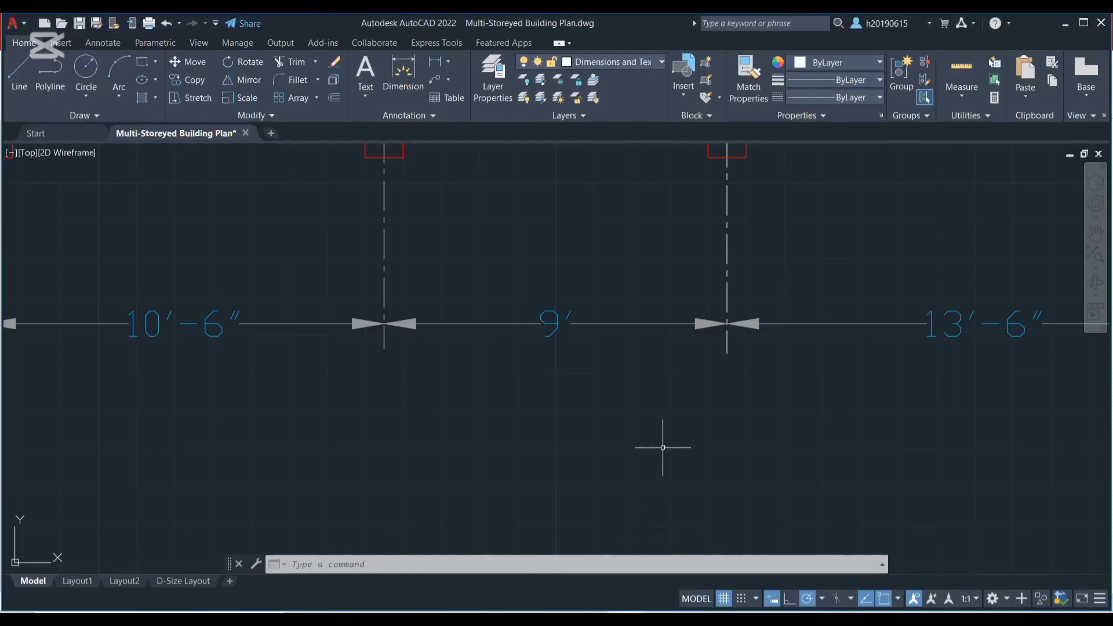
Check the fourth bay's spacing in the AutoCAD layout, return to STAAD.Pro and paste a copy of the fourth node moved 13.5 ft in X
scroll(663, 447, down, 4)
scroll(585, 457, down, 3)
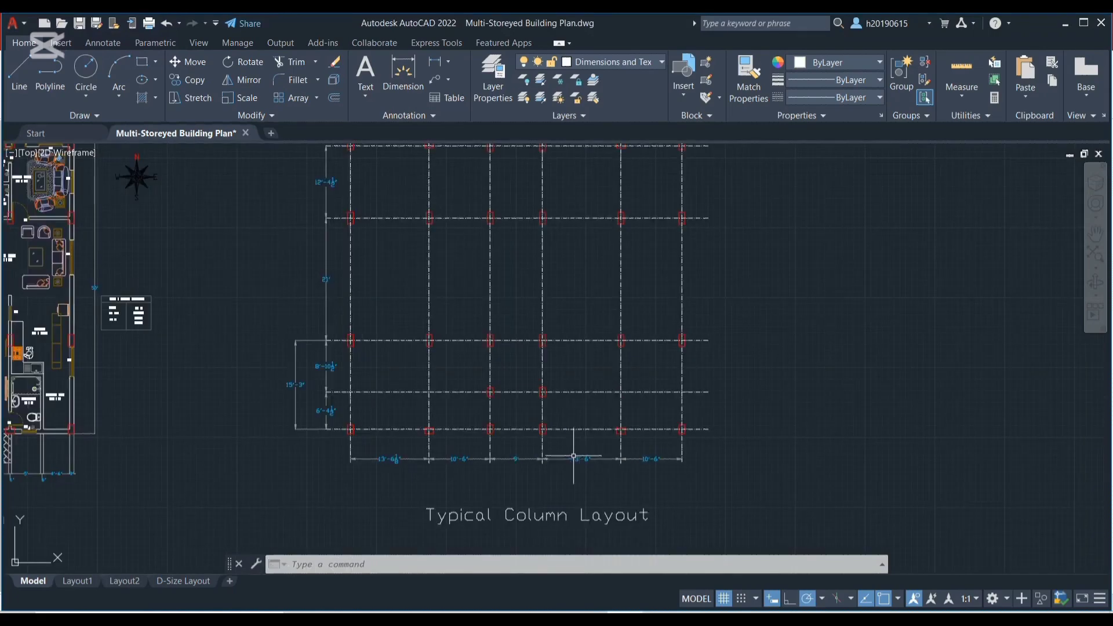
mouse_move(589, 335)
middle_down()
mouse_move(571, 386)
mouse_move(534, 373)
middle_up()
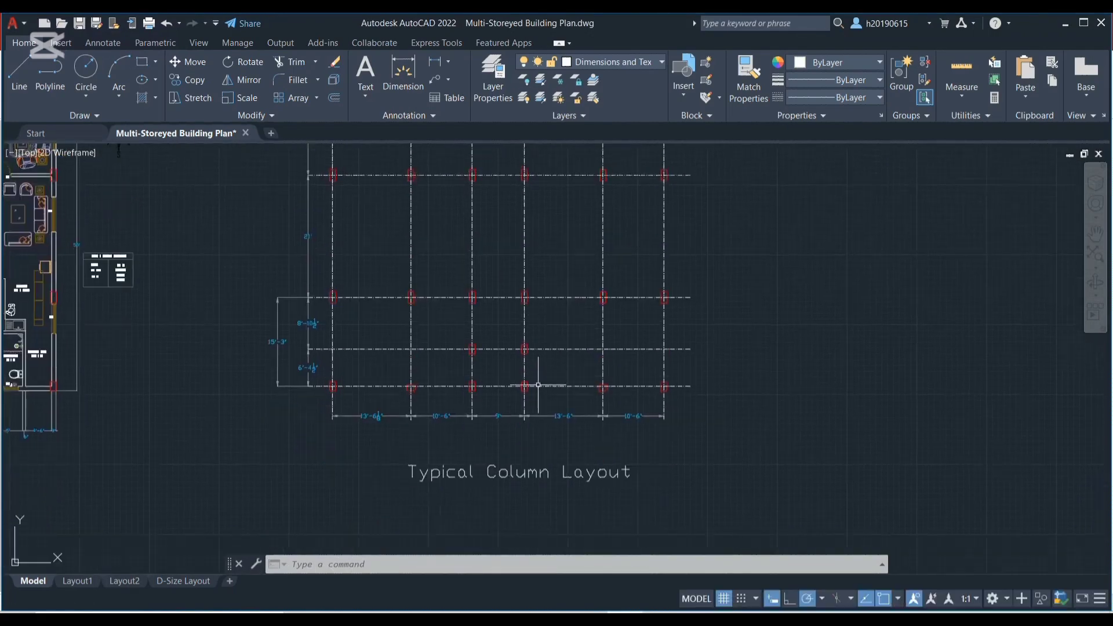
scroll(568, 427, up, 6)
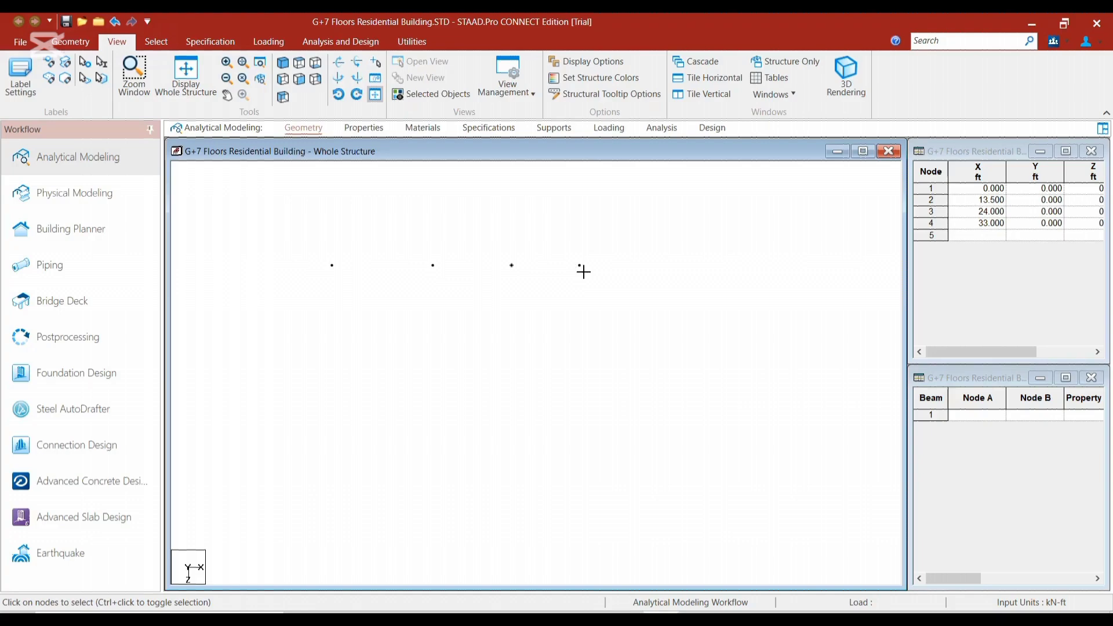
click(580, 266)
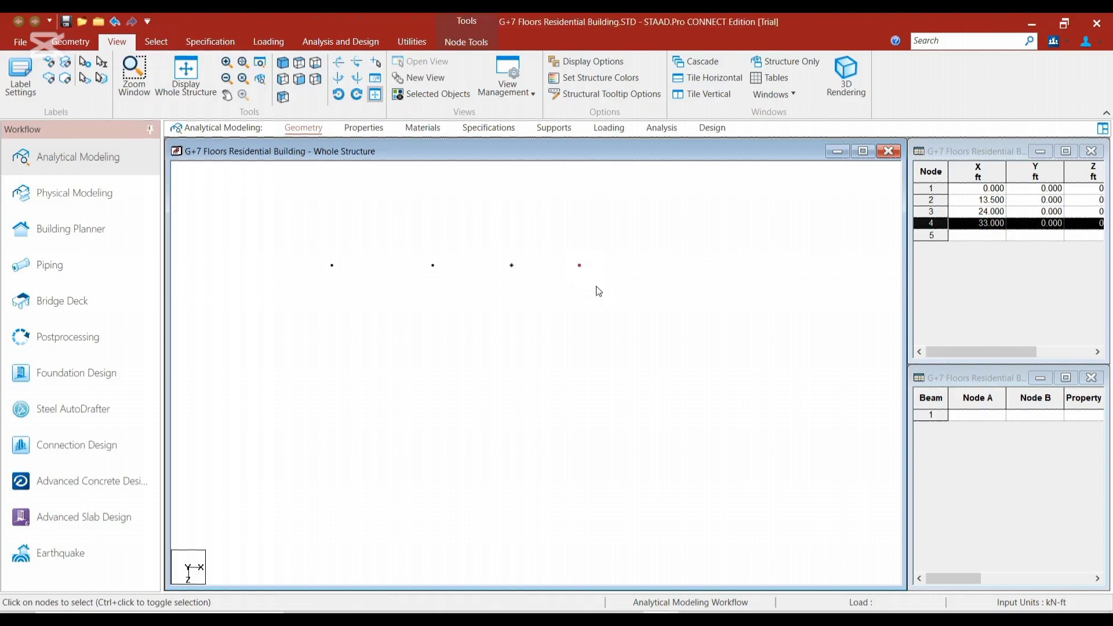
key(ctrl+c)
key(ctrl+v)
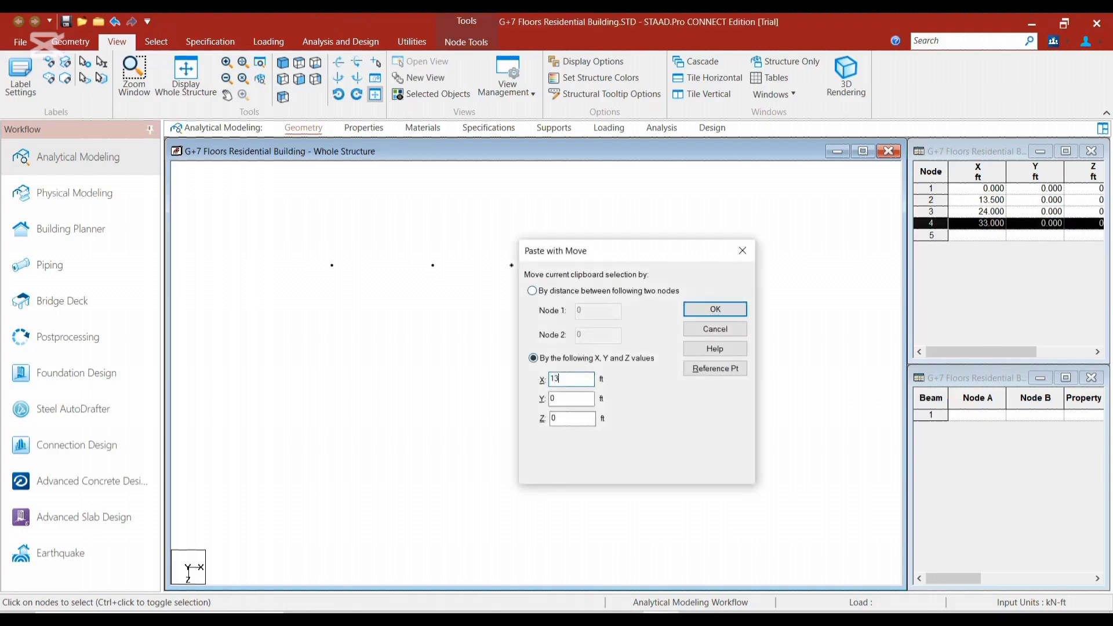
text(13.5)
key(Return)
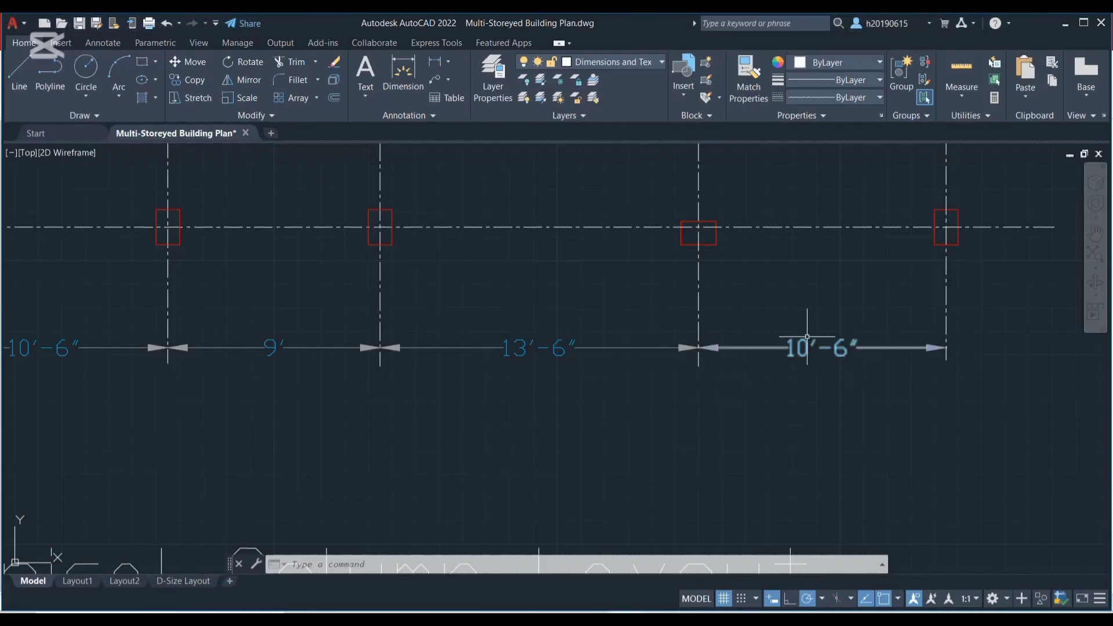
Check the last bay's spacing in the AutoCAD layout, return to STAAD.Pro and paste a copy of the fifth node moved 10.5 ft in X
scroll(807, 336, down, 6)
scroll(464, 392, up, 2)
scroll(754, 276, up, 3)
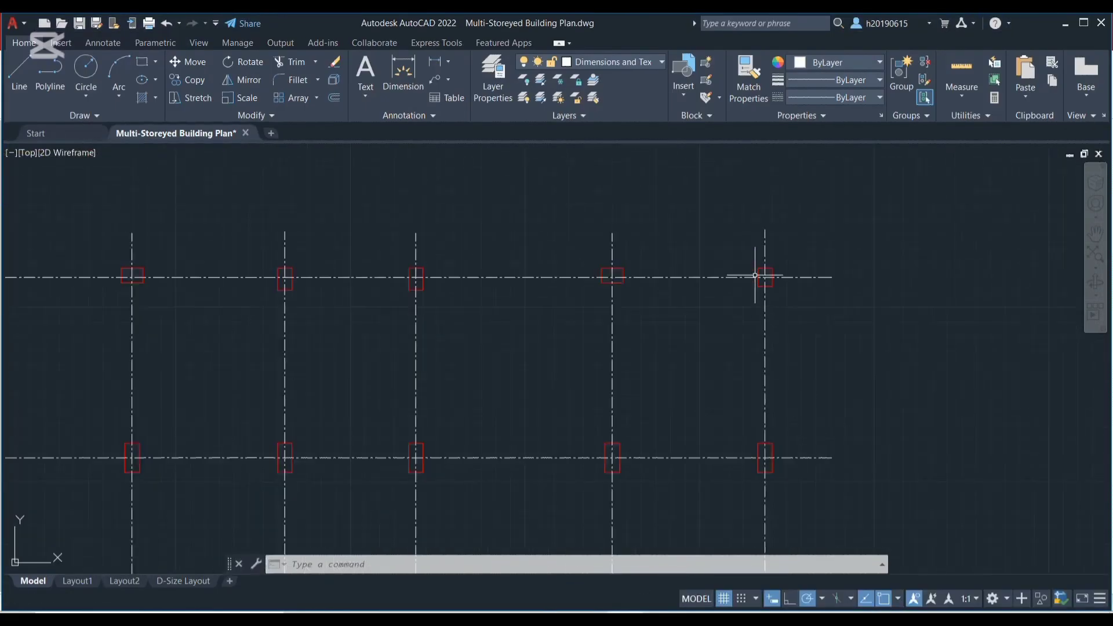
scroll(397, 343, down, 5)
scroll(388, 212, up, 1)
scroll(721, 414, up, 3)
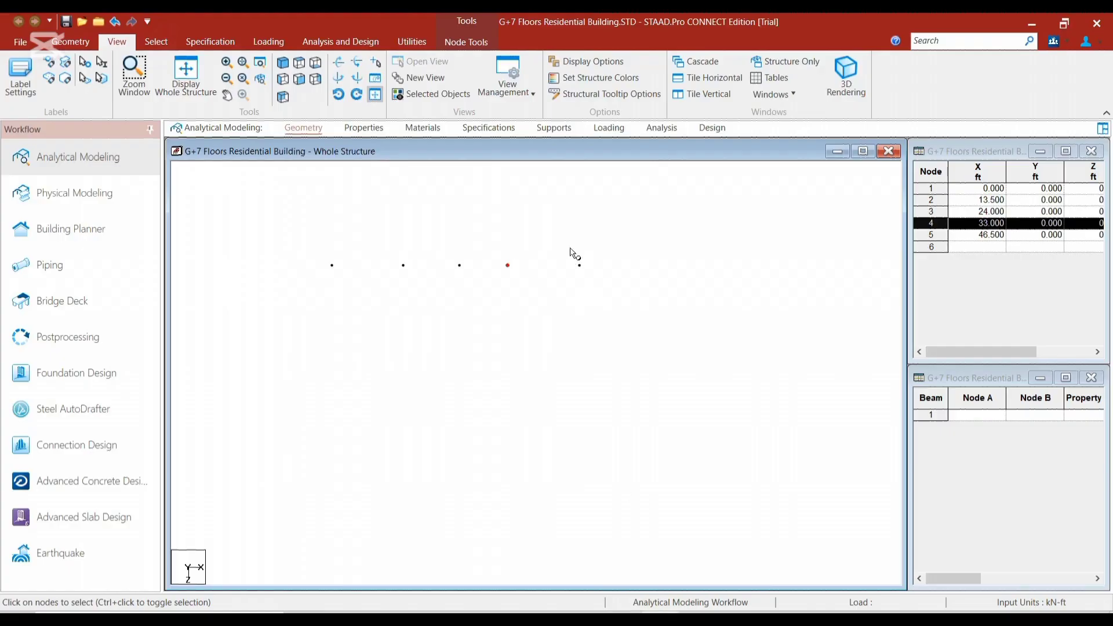
drag(558, 251, 604, 279)
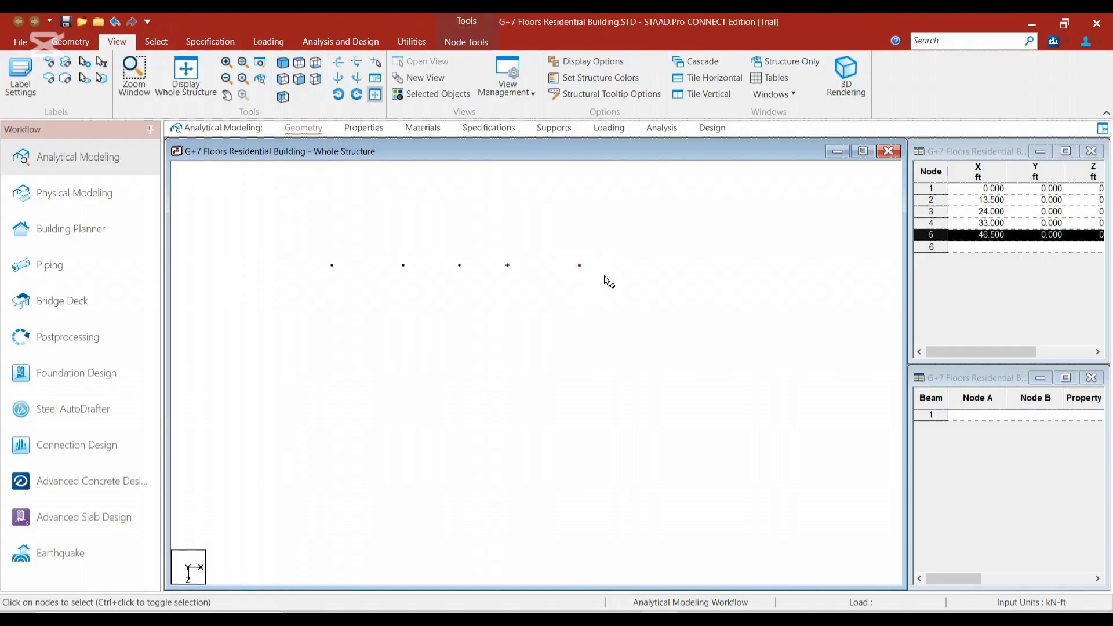
key(ctrl+v)
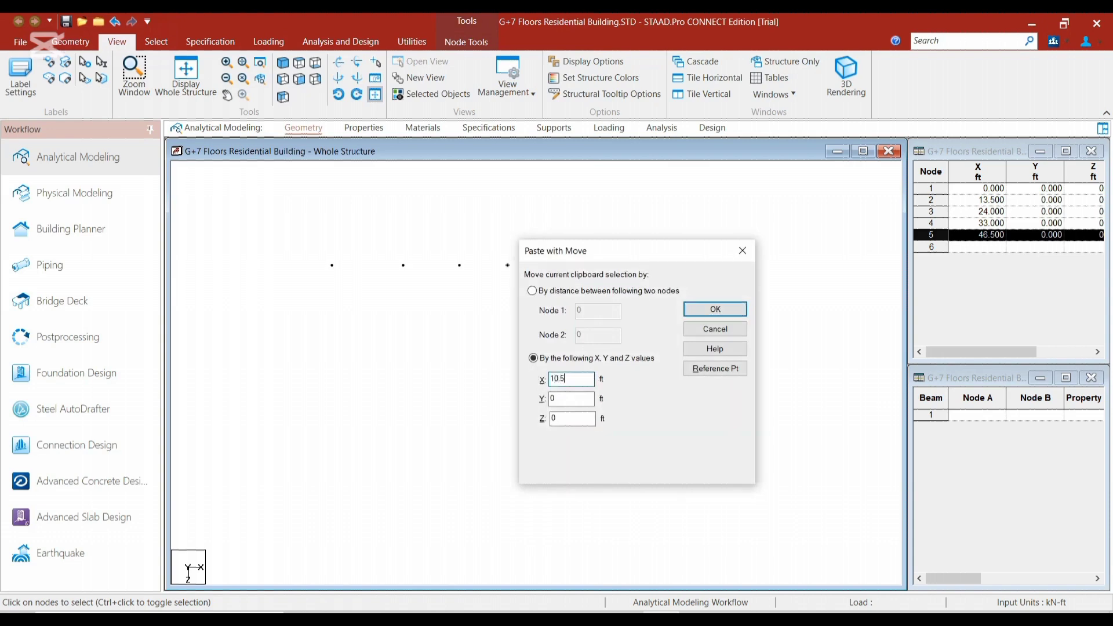
key(Return)
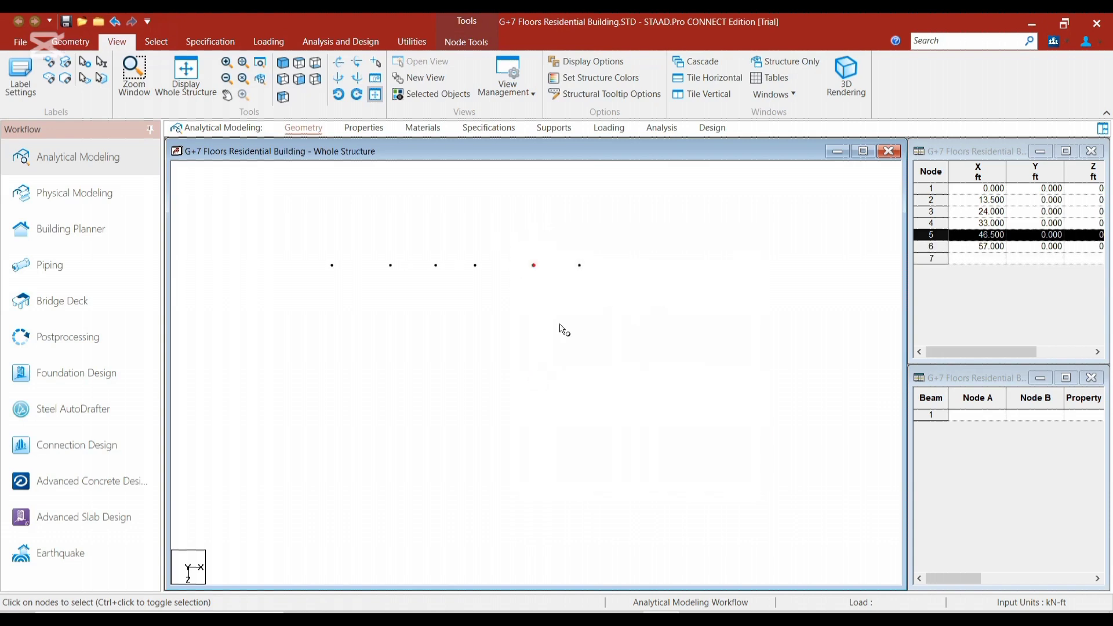
click(560, 325)
scroll(333, 303, up, 1)
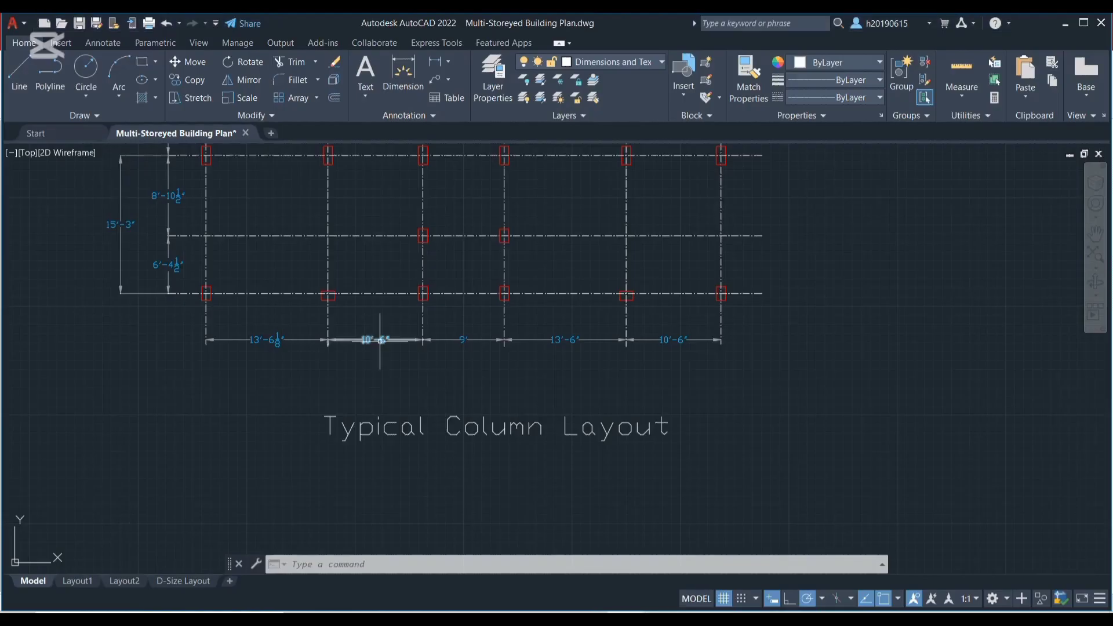
Switch to AutoCAD and examine the spacing dimension between the upper two horizontal grid lines of the column layout
scroll(373, 341, up, 3)
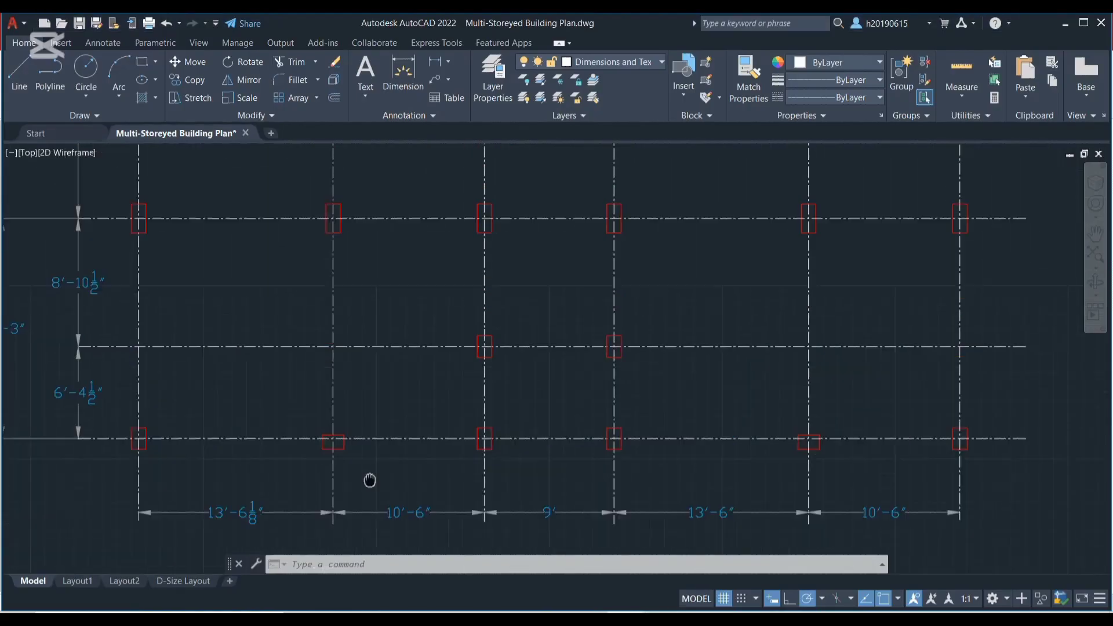
scroll(251, 224, down, 4)
middle_drag(252, 224, 267, 411)
scroll(229, 285, up, 8)
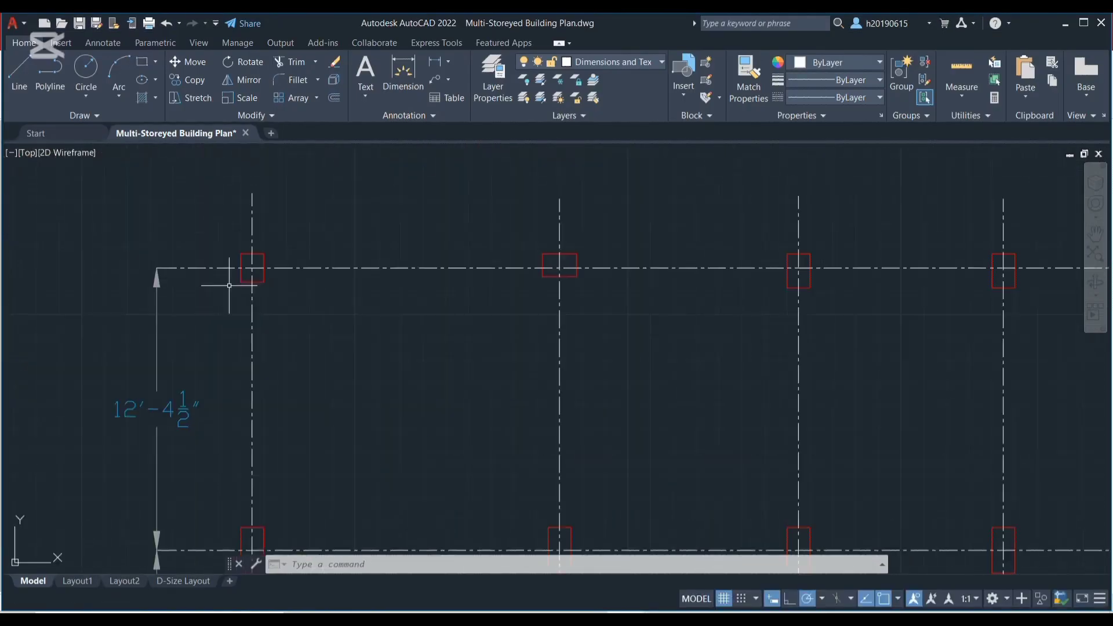
scroll(288, 353, down, 4)
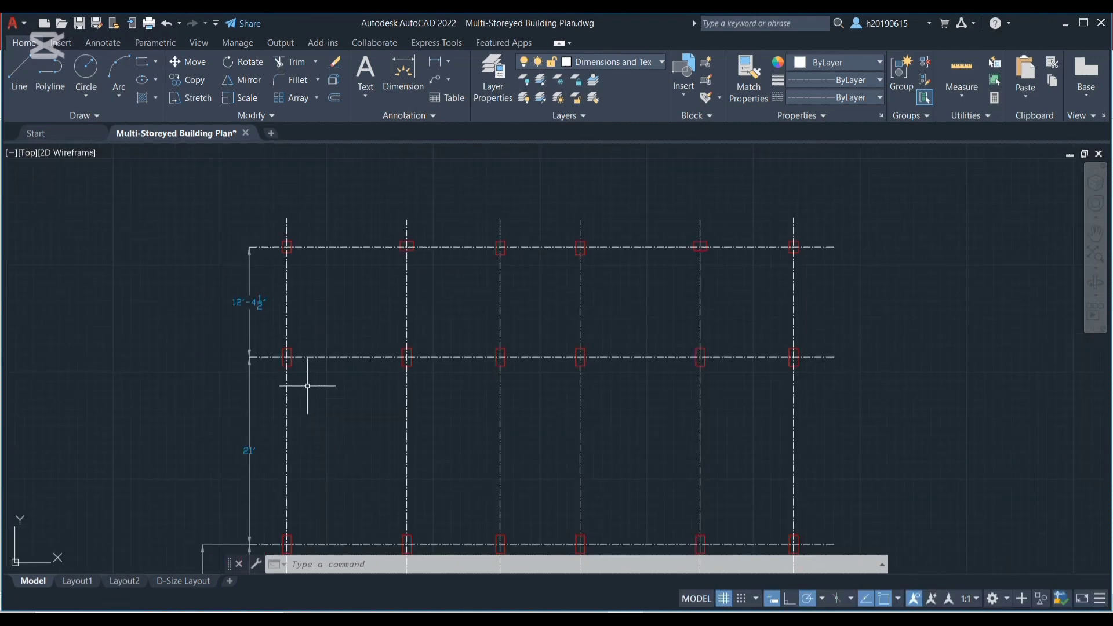
scroll(208, 287, up, 5)
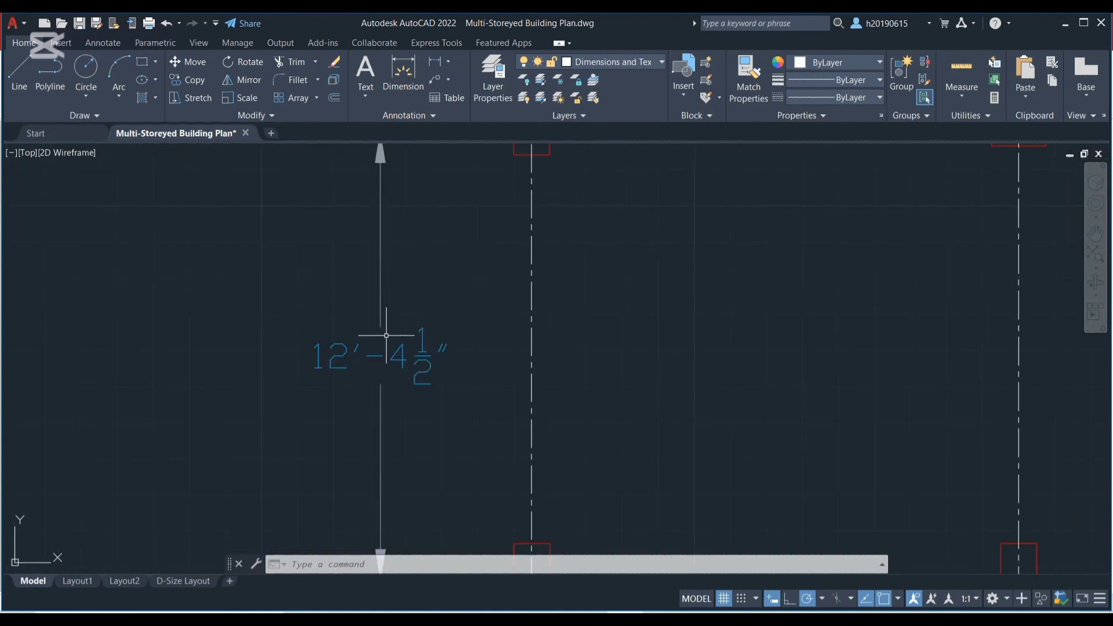
scroll(367, 347, up, 4)
scroll(469, 354, down, 6)
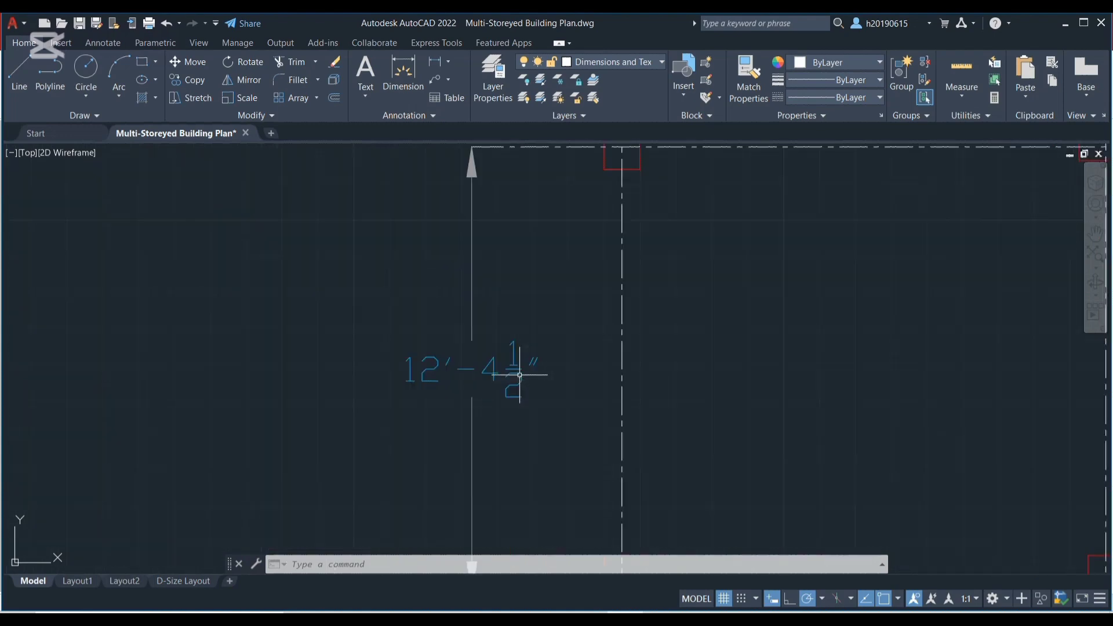
scroll(512, 384, down, 6)
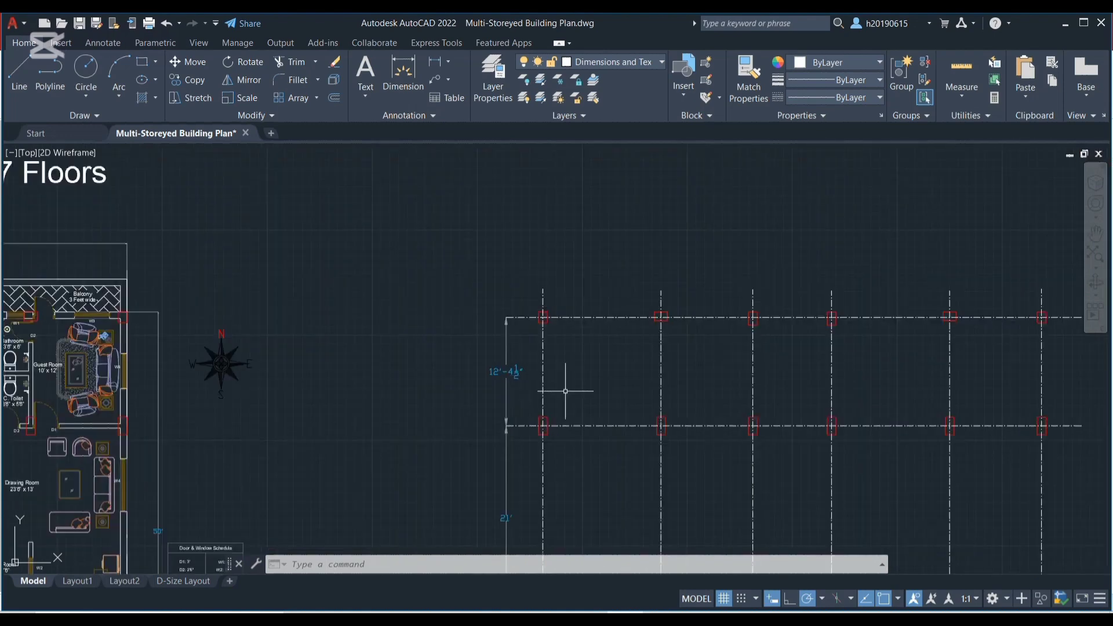
scroll(593, 396, down, 2)
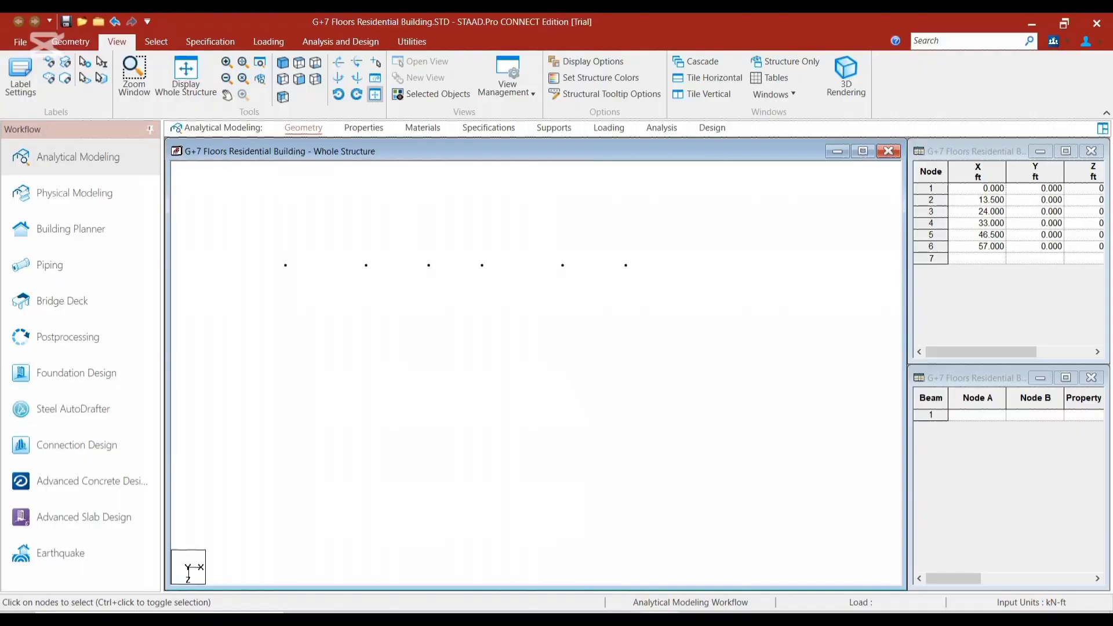
Paste a copy of the whole six-node row in STAAD.Pro, moved 12.5 ft in Z
drag(556, 288, 655, 295)
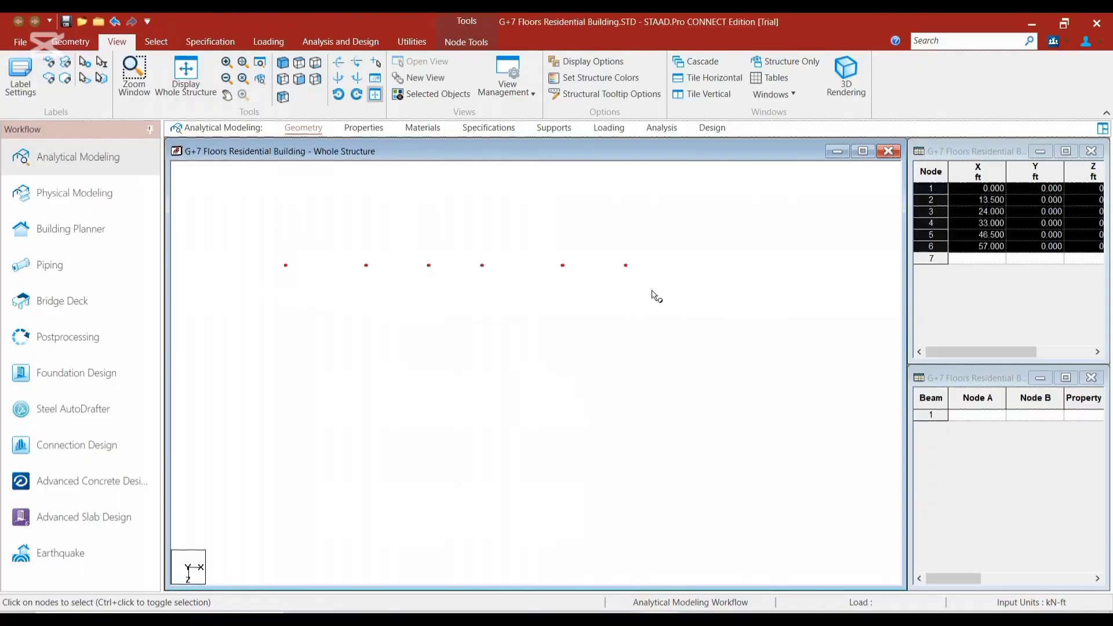
key(ctrl+v)
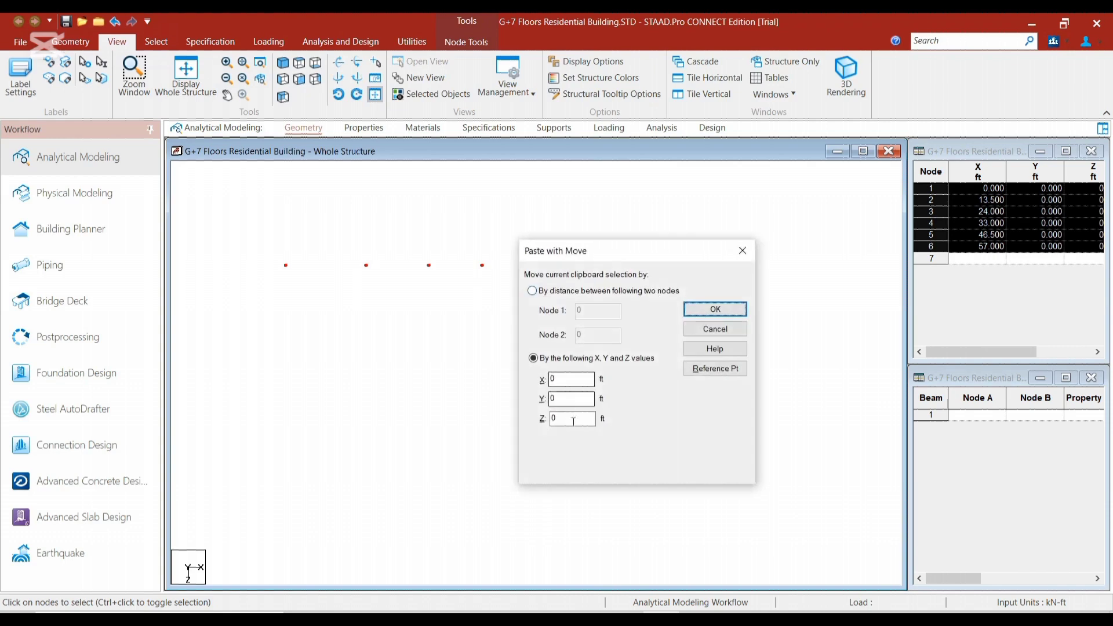
double_click(551, 418)
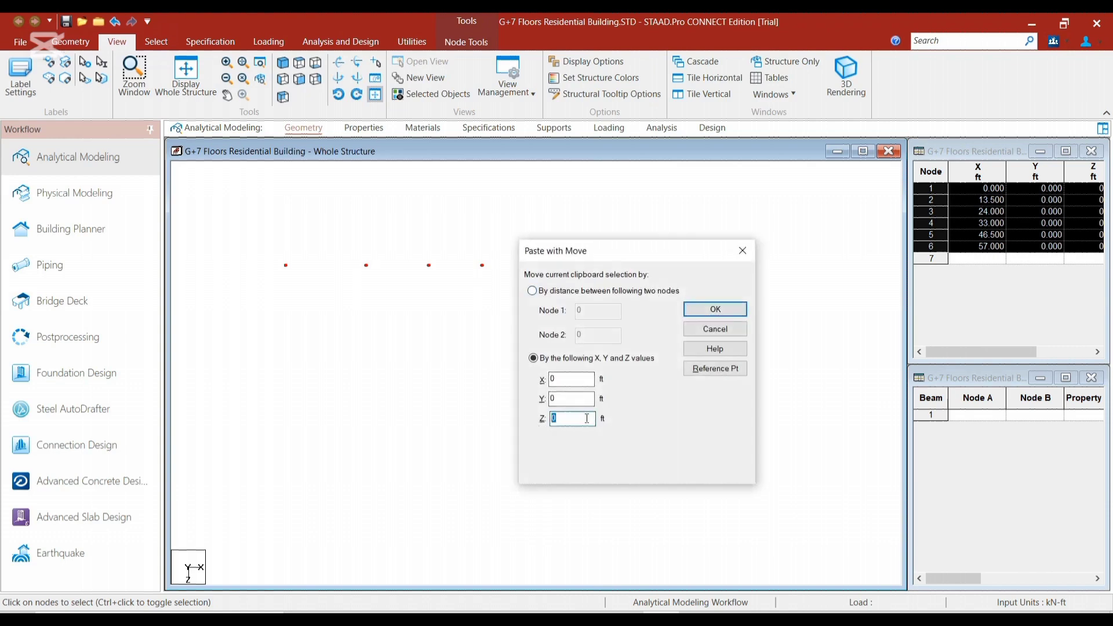
text(1)
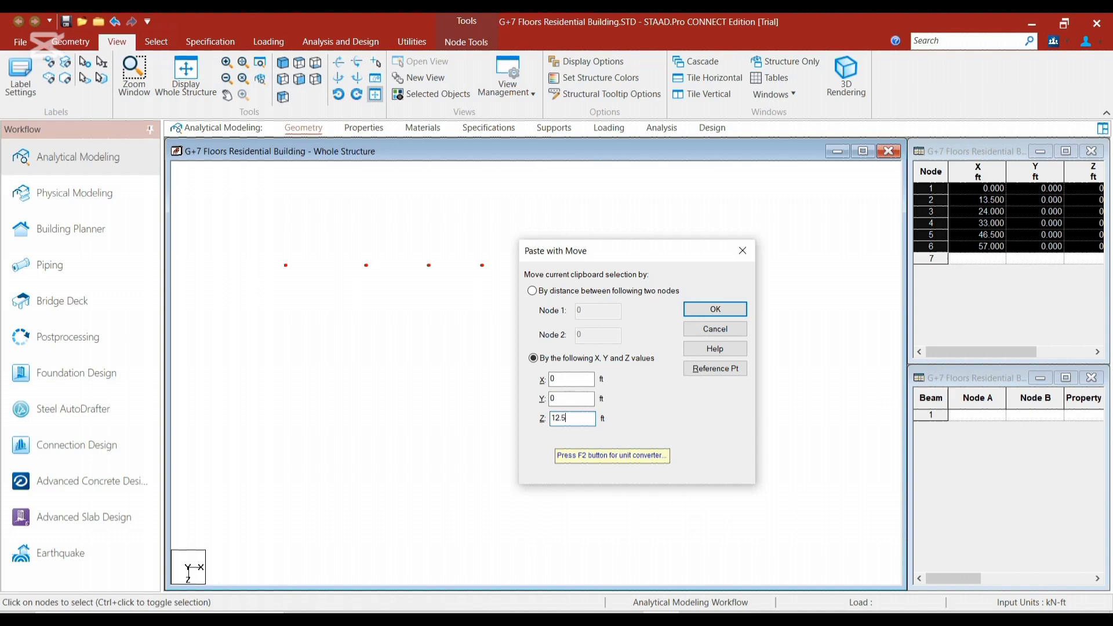
text(2.5)
key(Return)
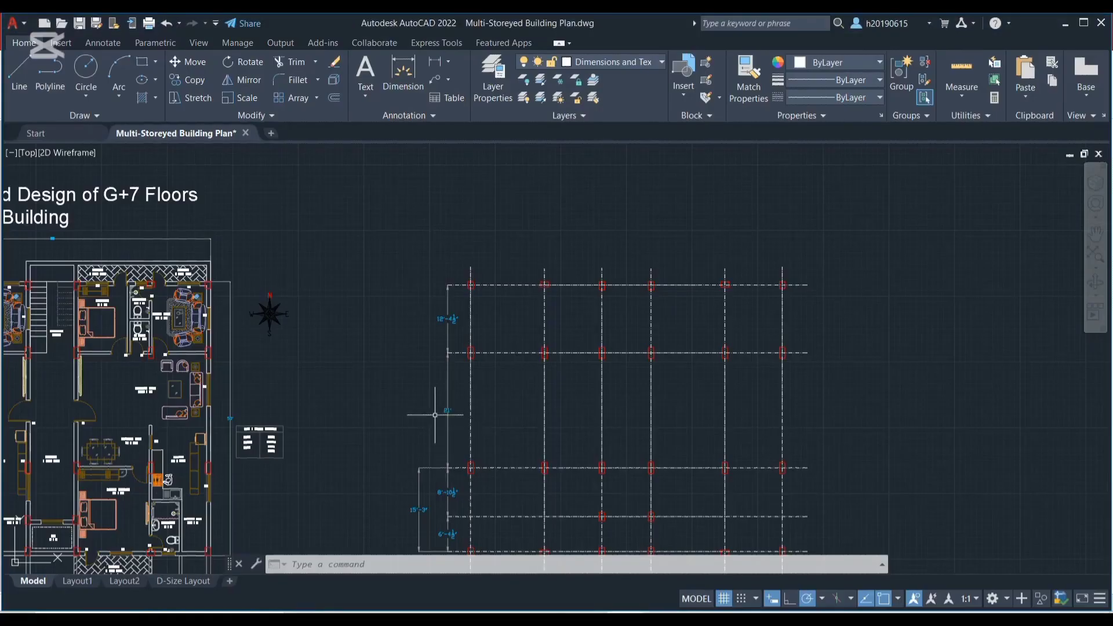
Check the spacing between the second and third horizontal grid lines in AutoCAD, return to STAAD.Pro and paste the second row moved 21 ft in Z
scroll(434, 406, up, 5)
scroll(458, 435, down, 4)
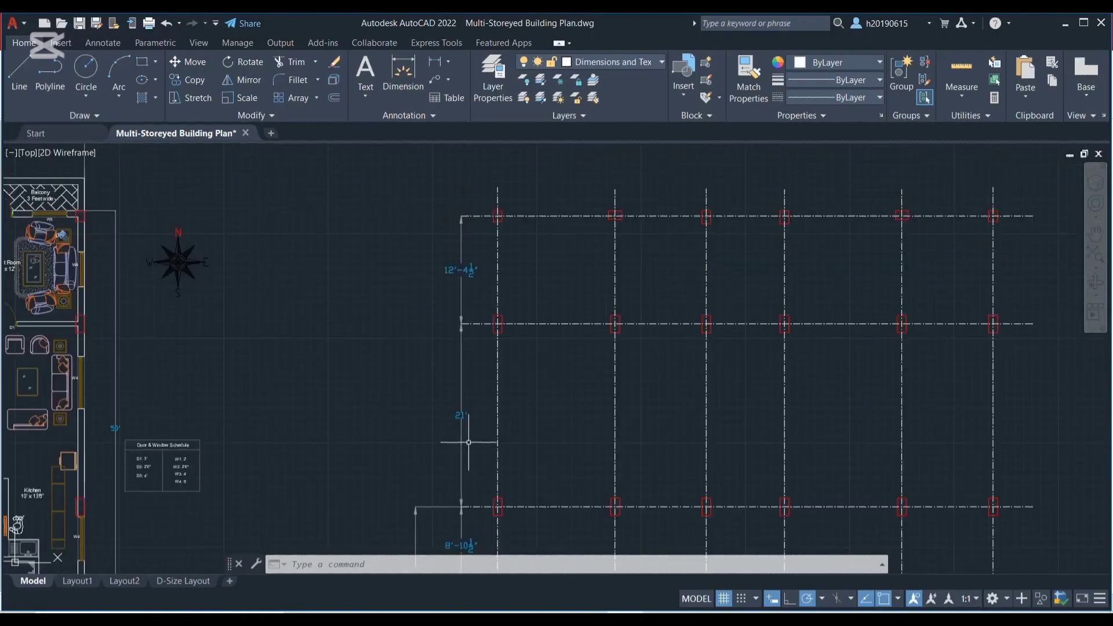
scroll(580, 521, up, 2)
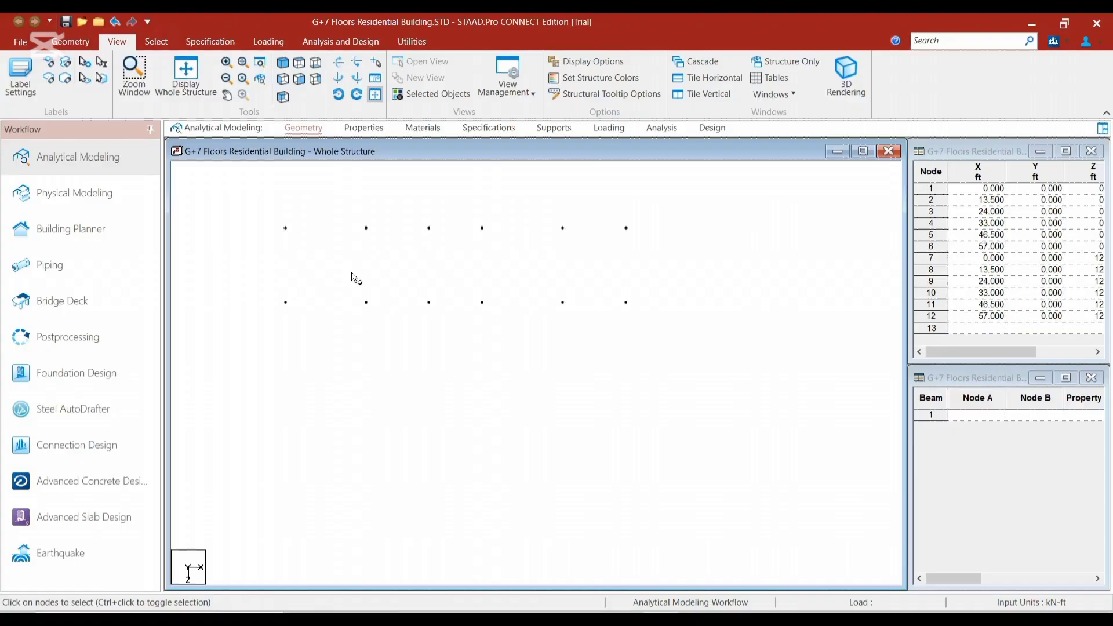
drag(545, 338, 658, 332)
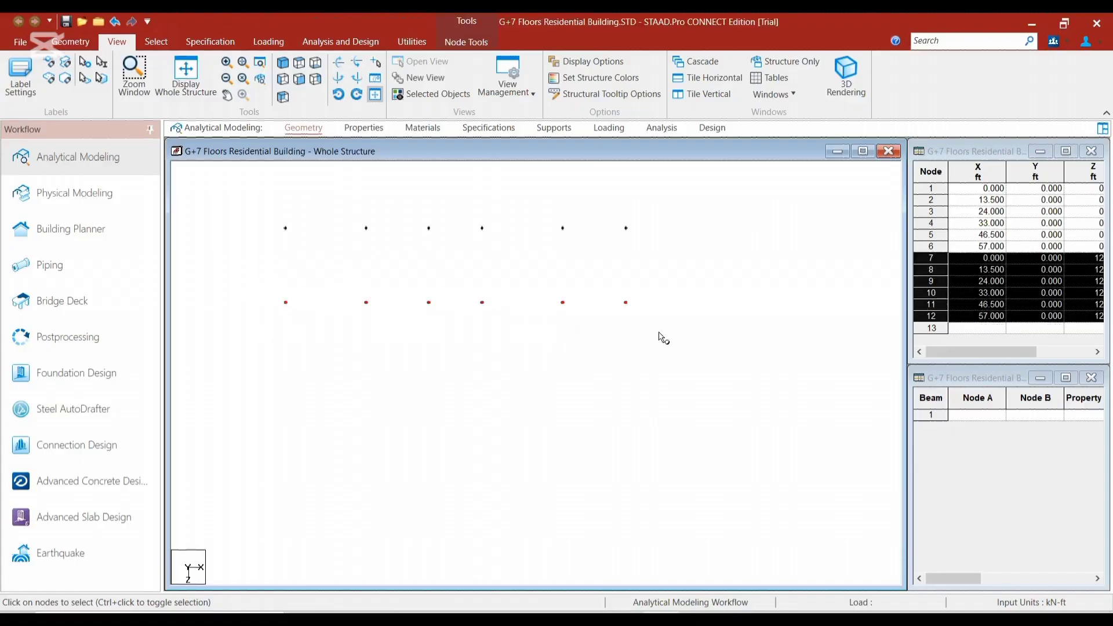
key(ctrl+v)
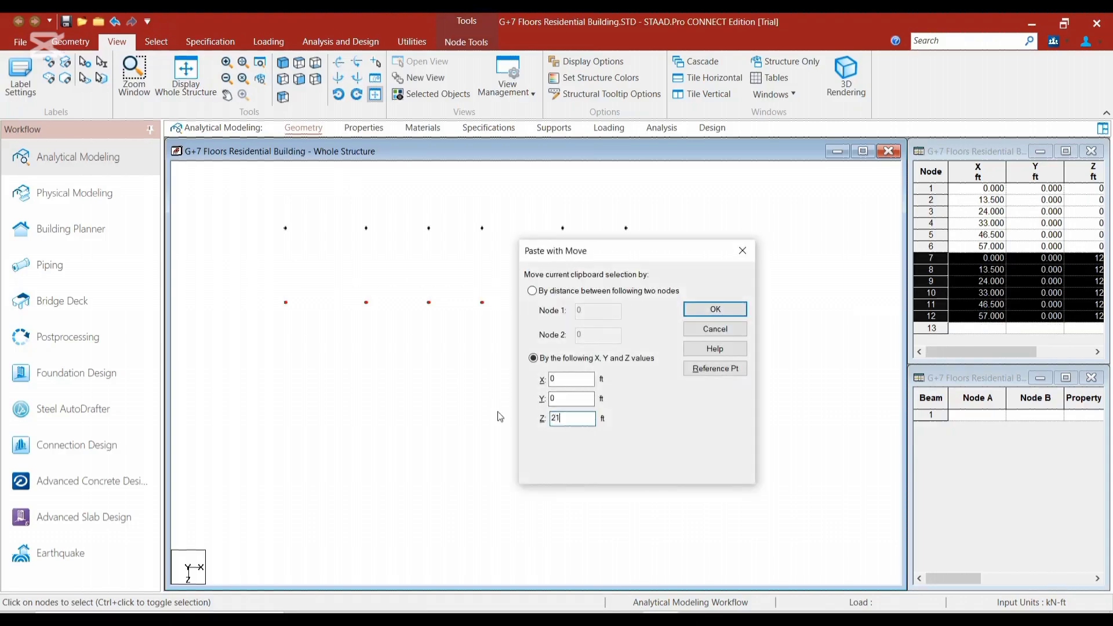
key(Return)
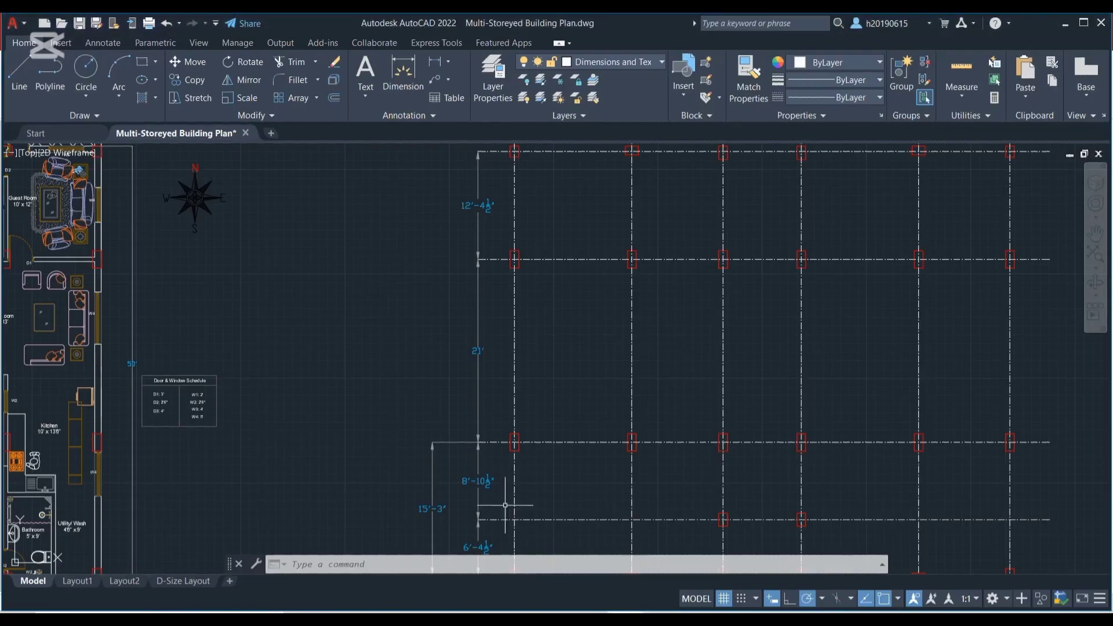
Check the spacing below the third horizontal grid line in AutoCAD, return to STAAD.Pro and paste the third row's two middle nodes offset in Z
middle_drag(526, 489, 435, 286)
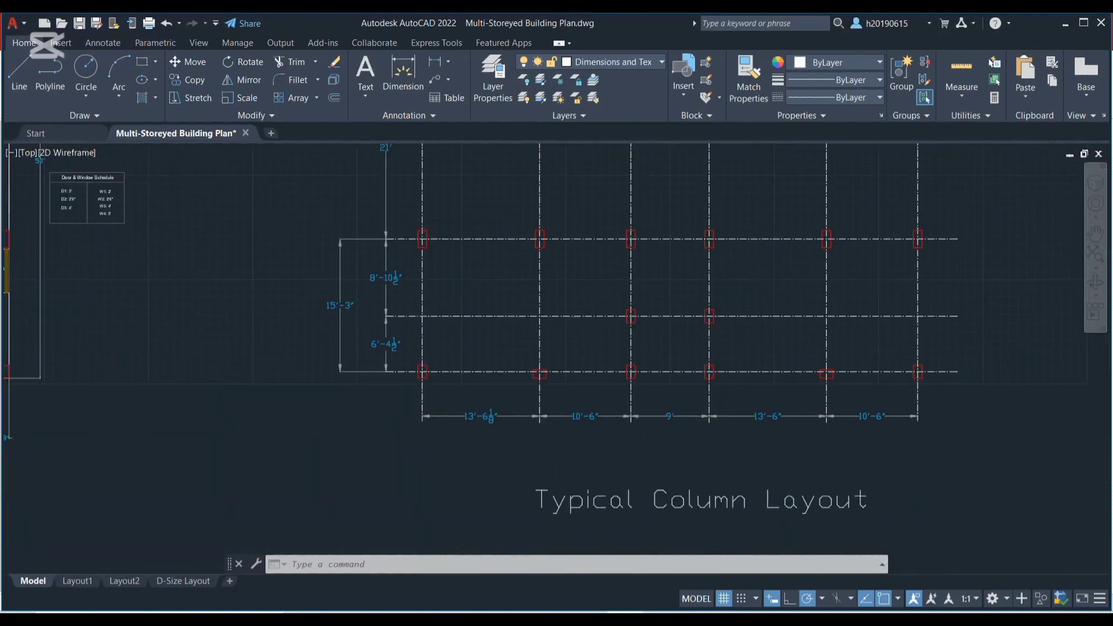
scroll(423, 313, up, 2)
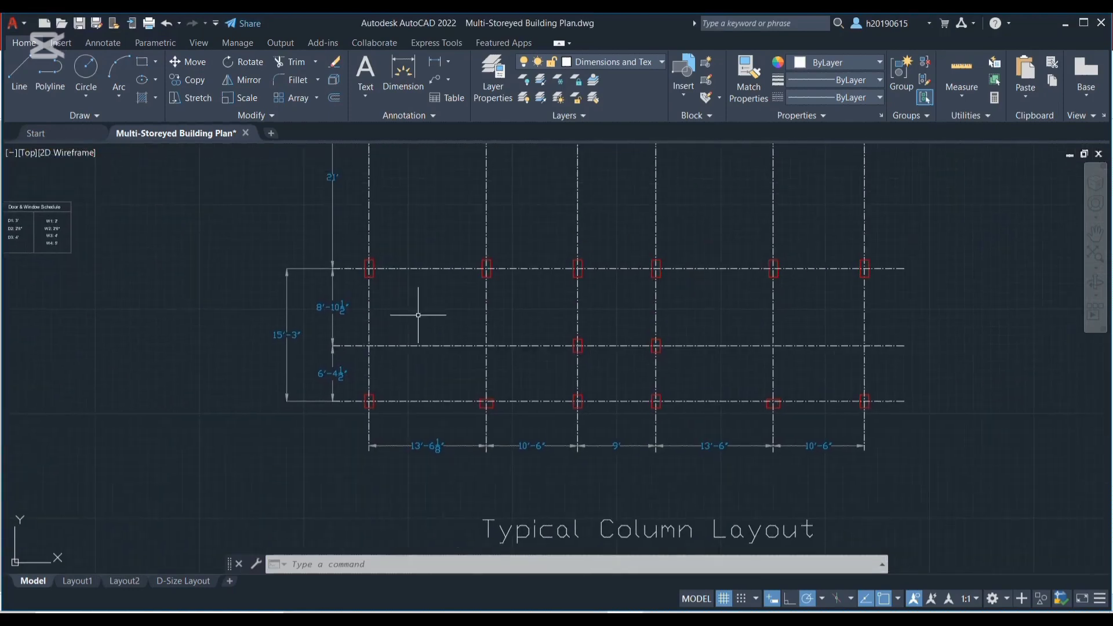
scroll(701, 352, down, 2)
scroll(722, 369, up, 2)
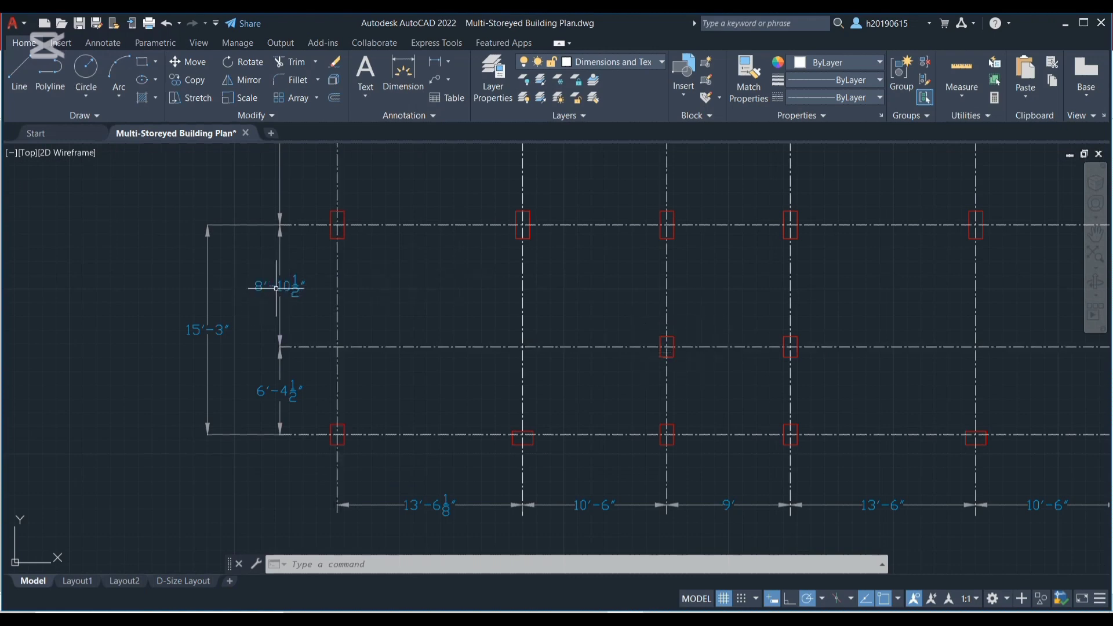
scroll(276, 295, up, 2)
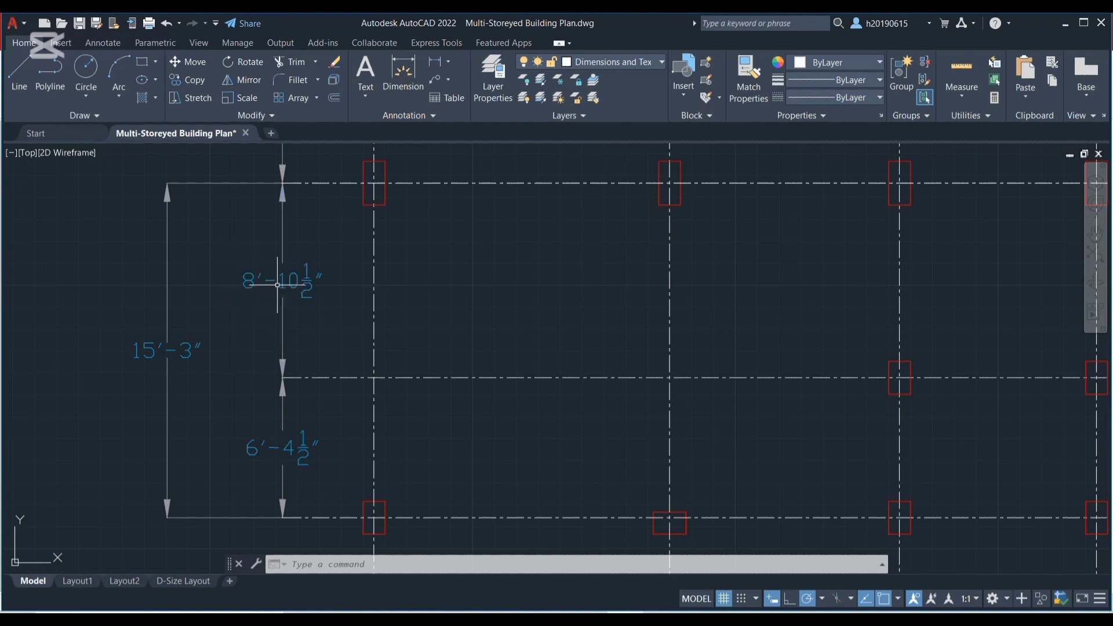
scroll(357, 293, down, 2)
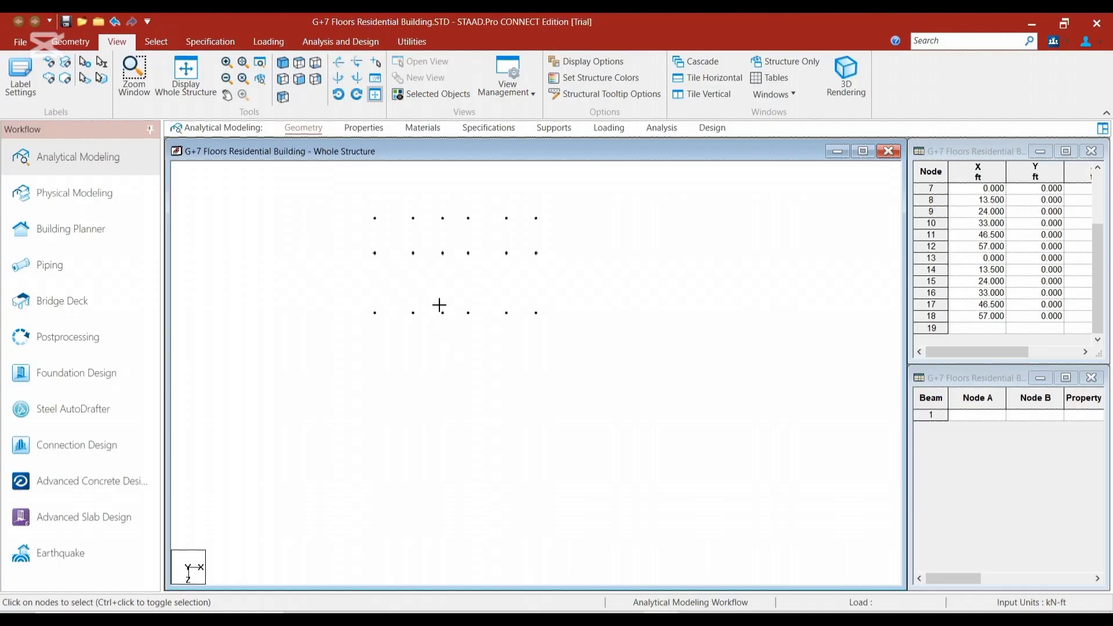
drag(439, 305, 477, 330)
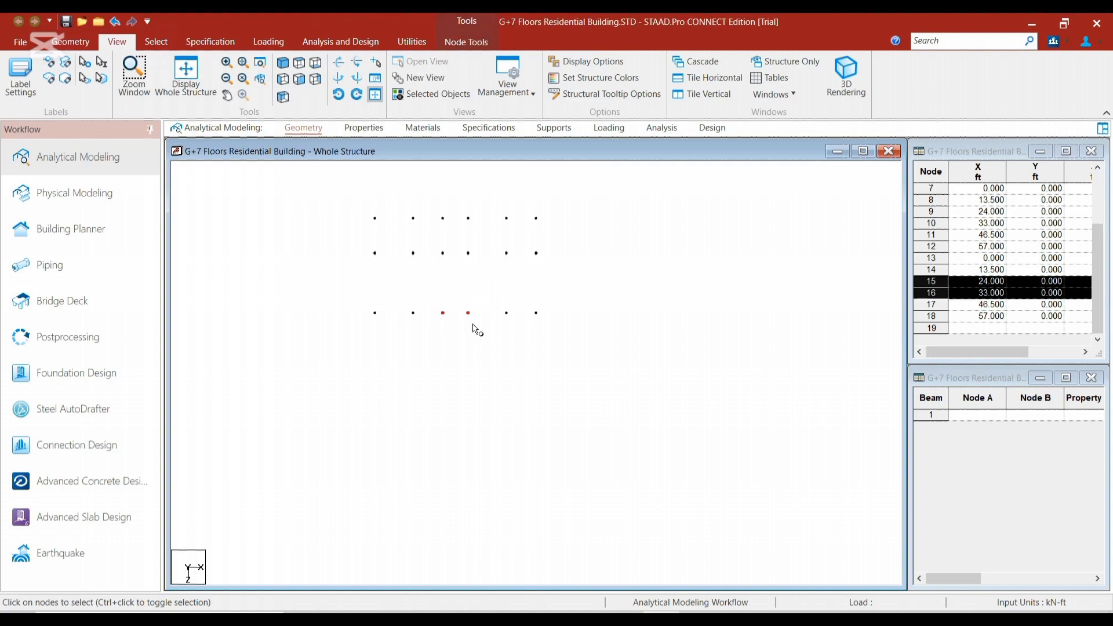
key(ctrl+v)
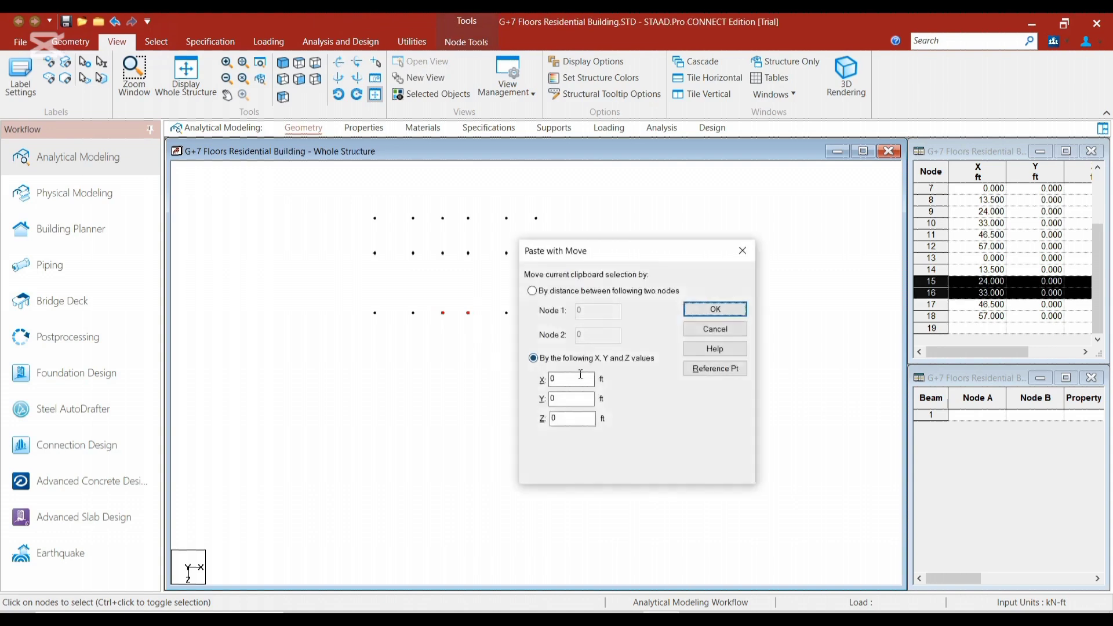
drag(568, 421, 513, 425)
key(Return)
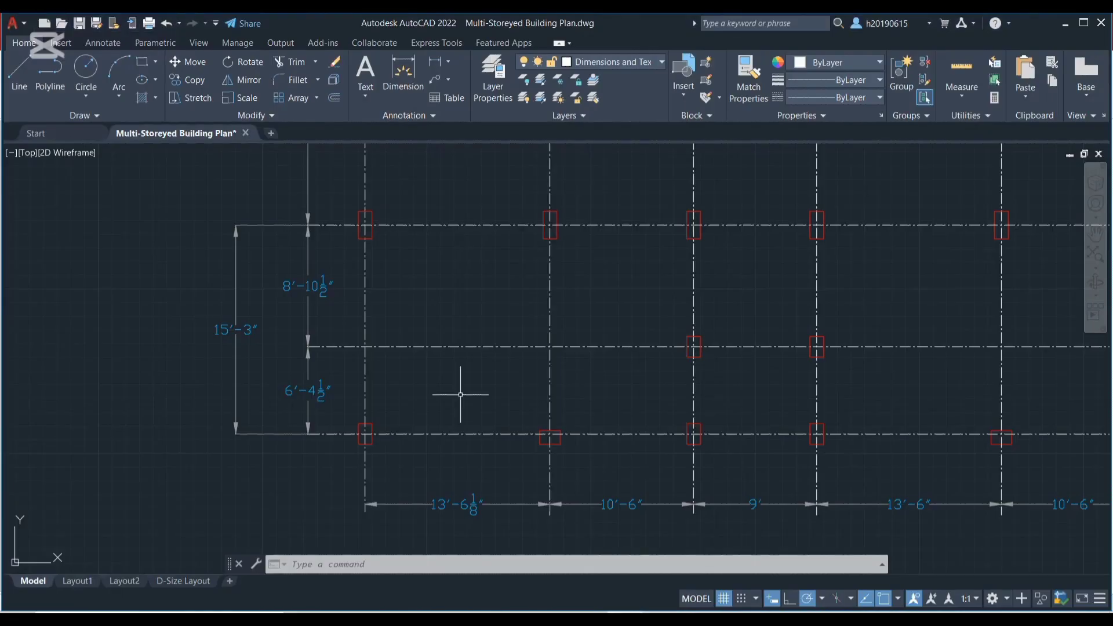
Check the overall spacing of the lower bays in AutoCAD, return to STAAD.Pro and paste the third row's six nodes moved 15.25 ft in Z
scroll(405, 365, down, 2)
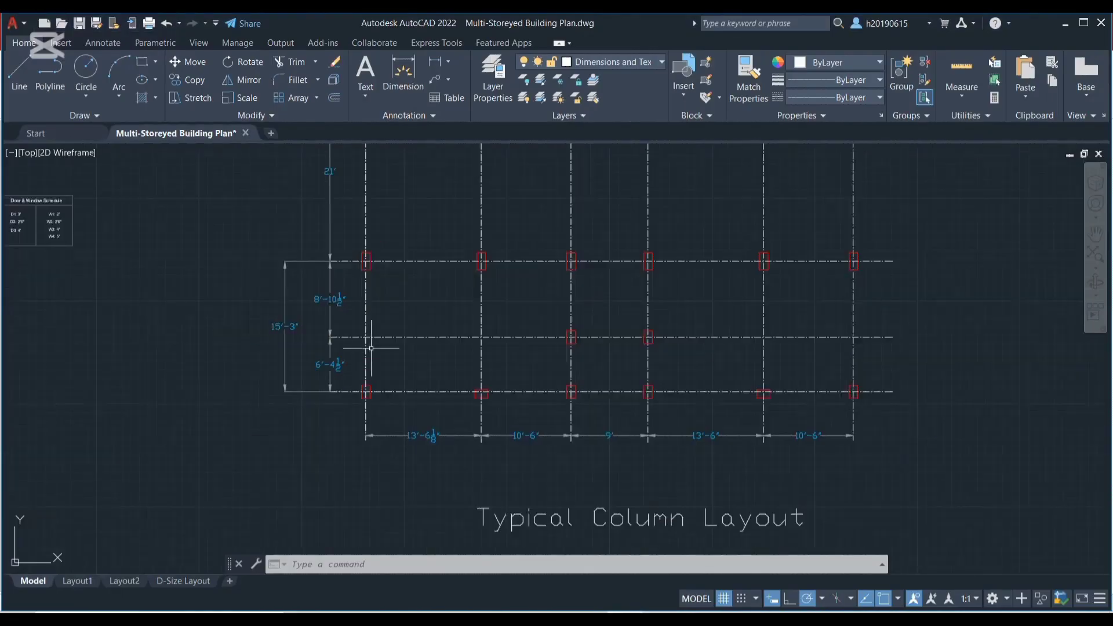
scroll(284, 333, up, 2)
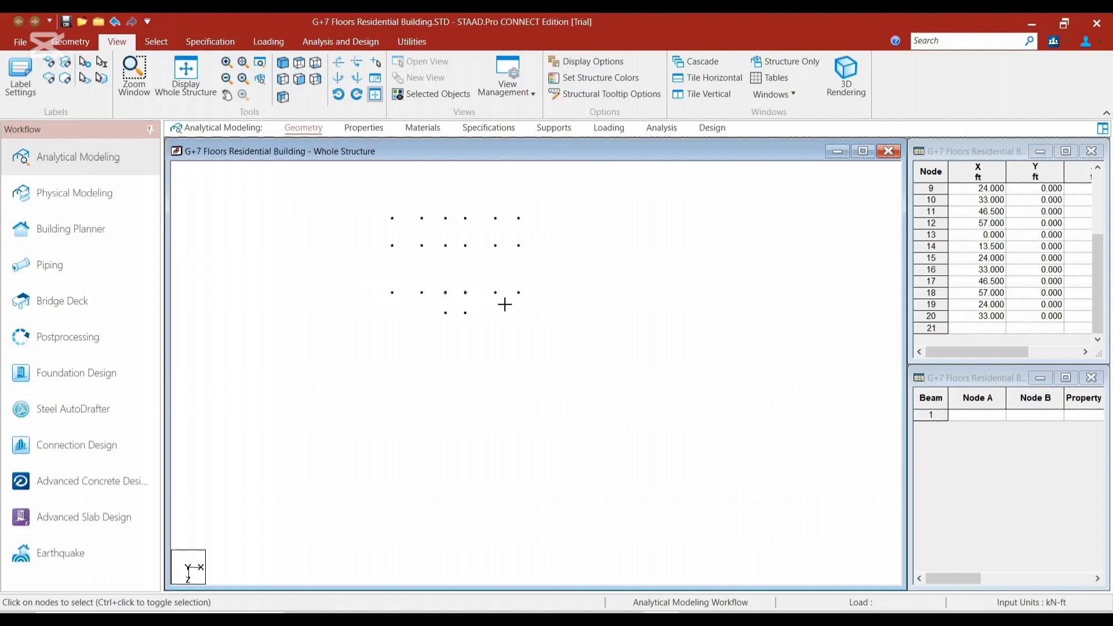
drag(378, 285, 535, 303)
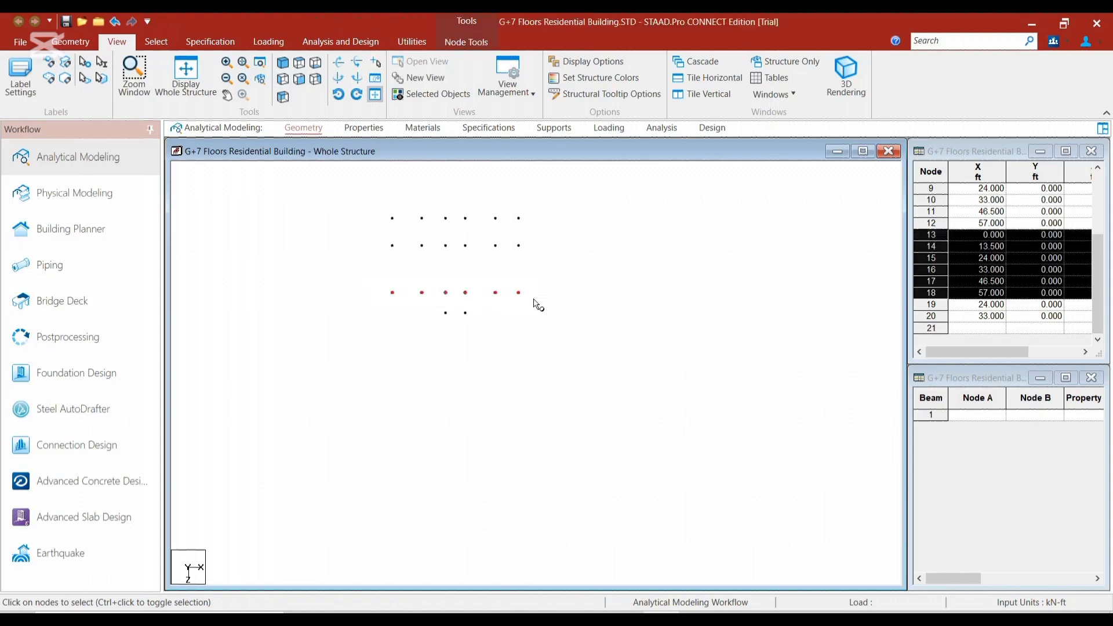
key(ctrl+v)
key(Tab)
key(Tab)
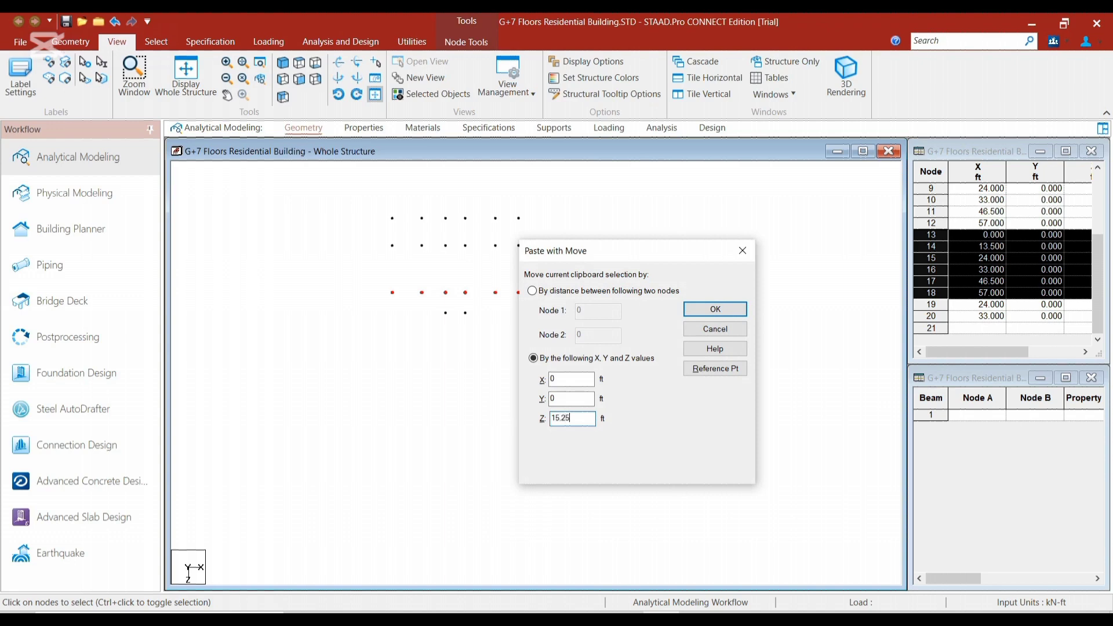
key(Return)
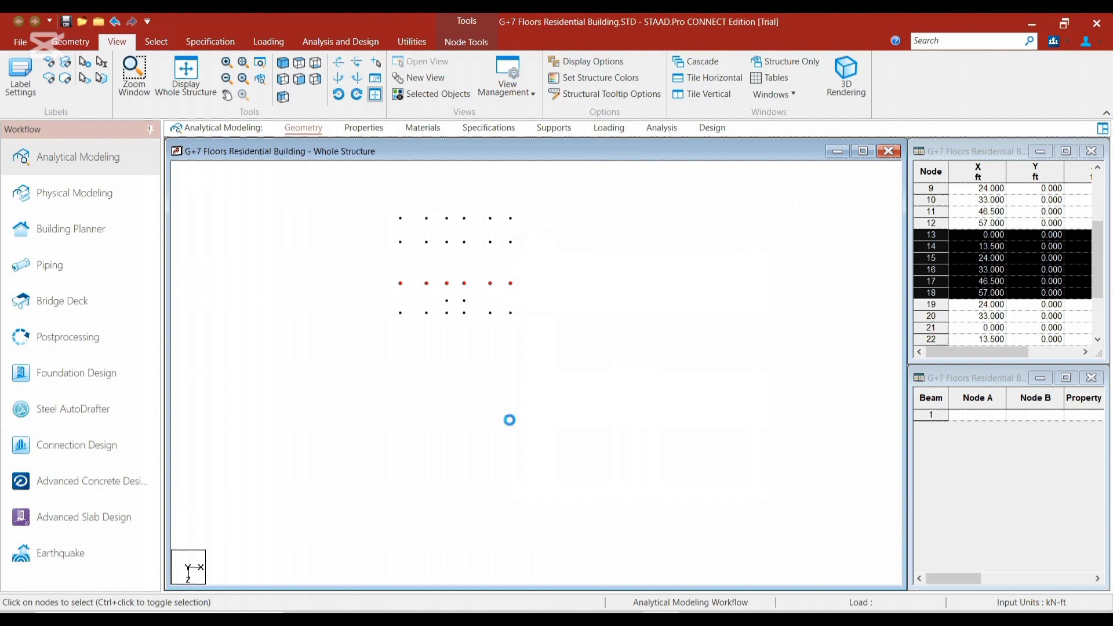
scroll(449, 268, up, 5)
click(437, 254)
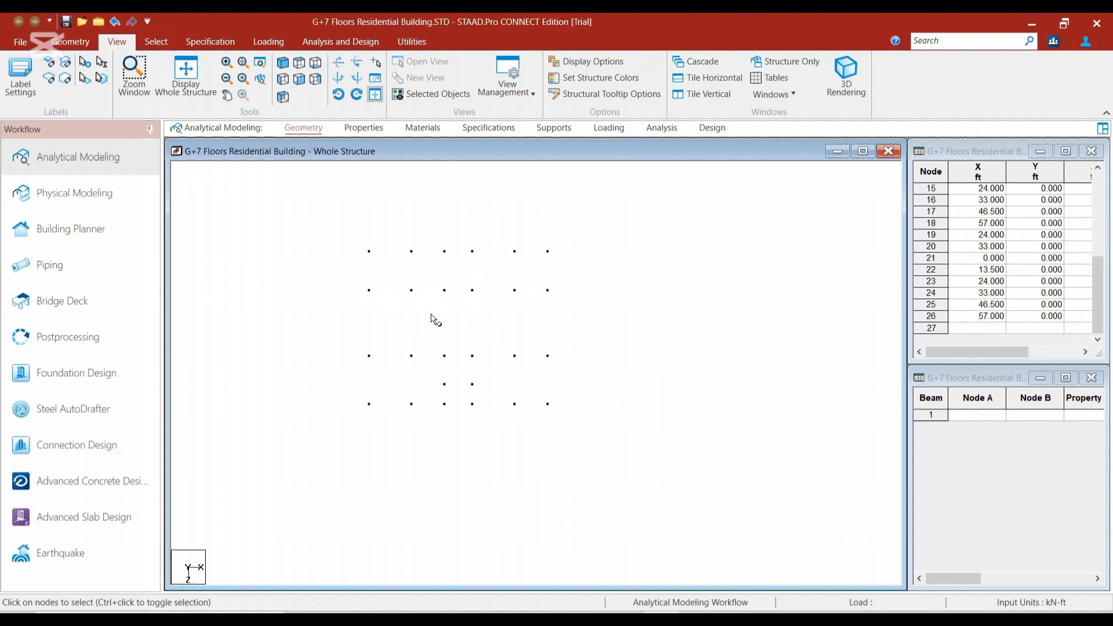
Select all nodes of the column layout and connect them with beams along the X axis
scroll(435, 319, up, 2)
scroll(382, 319, up, 2)
drag(313, 194, 596, 468)
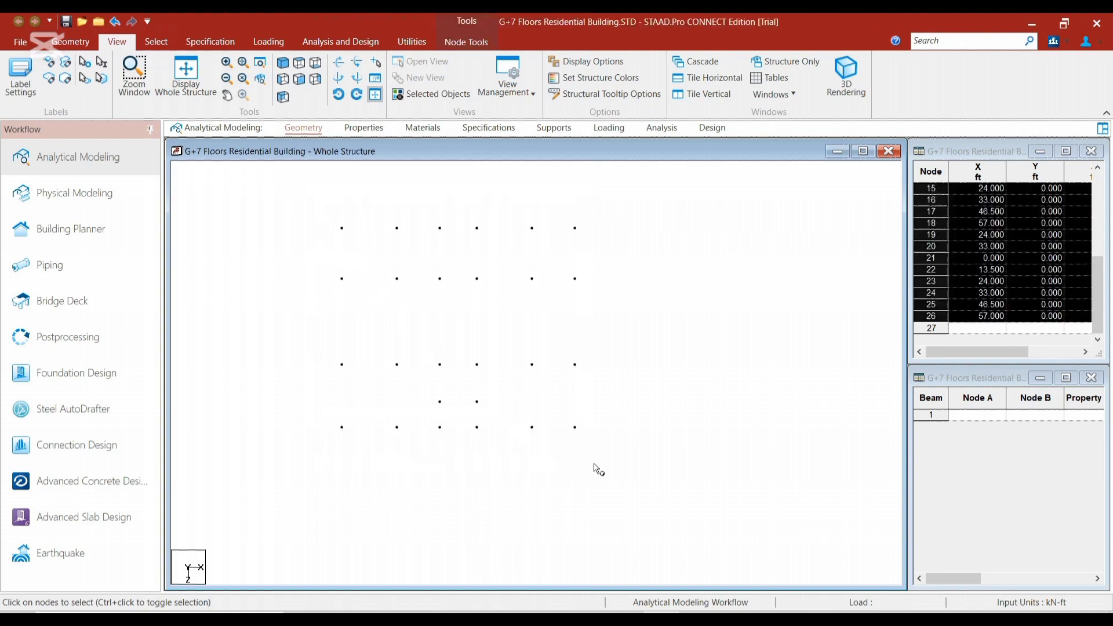
click(83, 44)
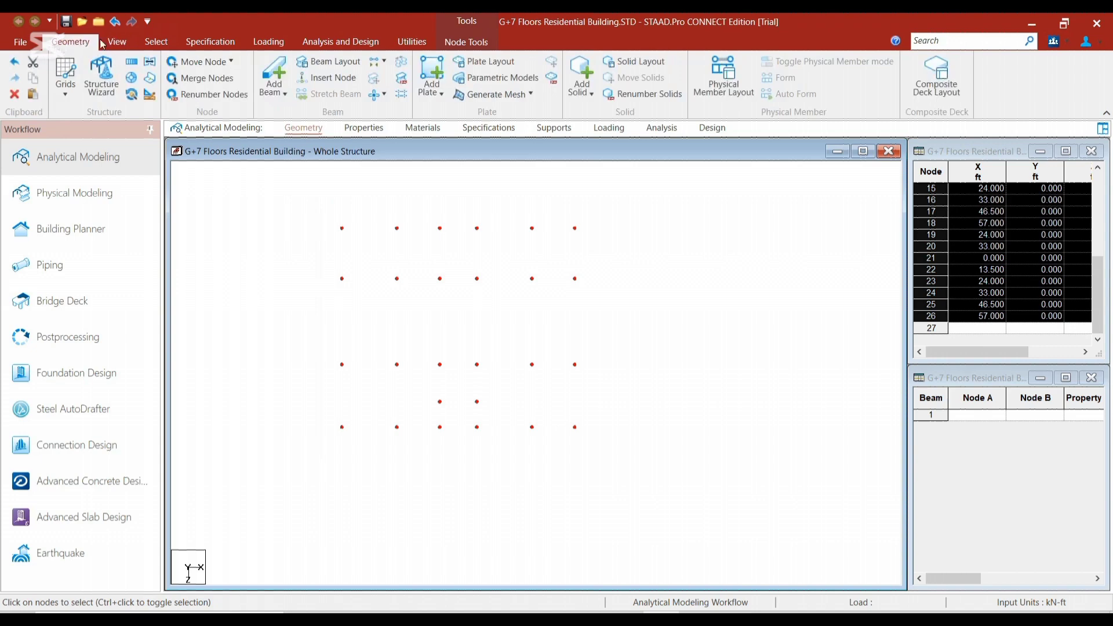
click(373, 64)
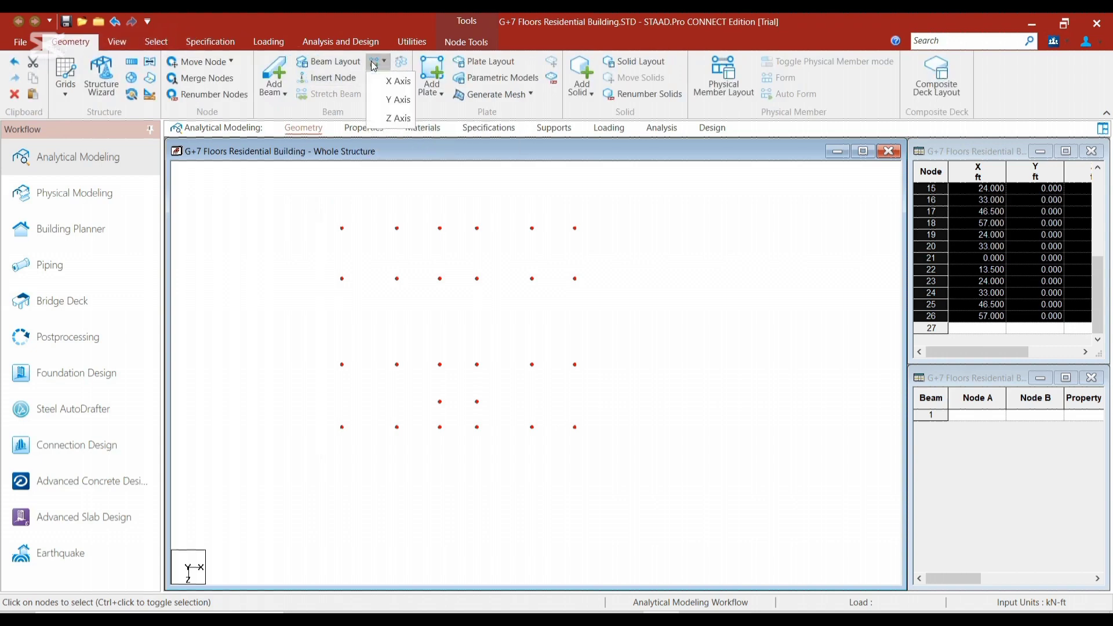
click(397, 81)
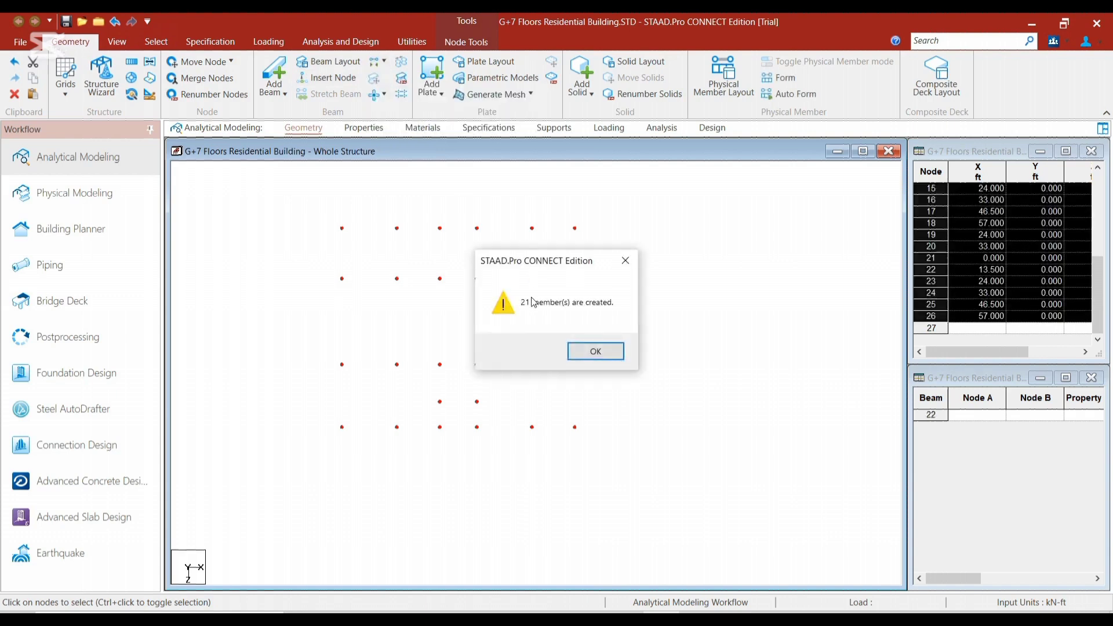
click(595, 352)
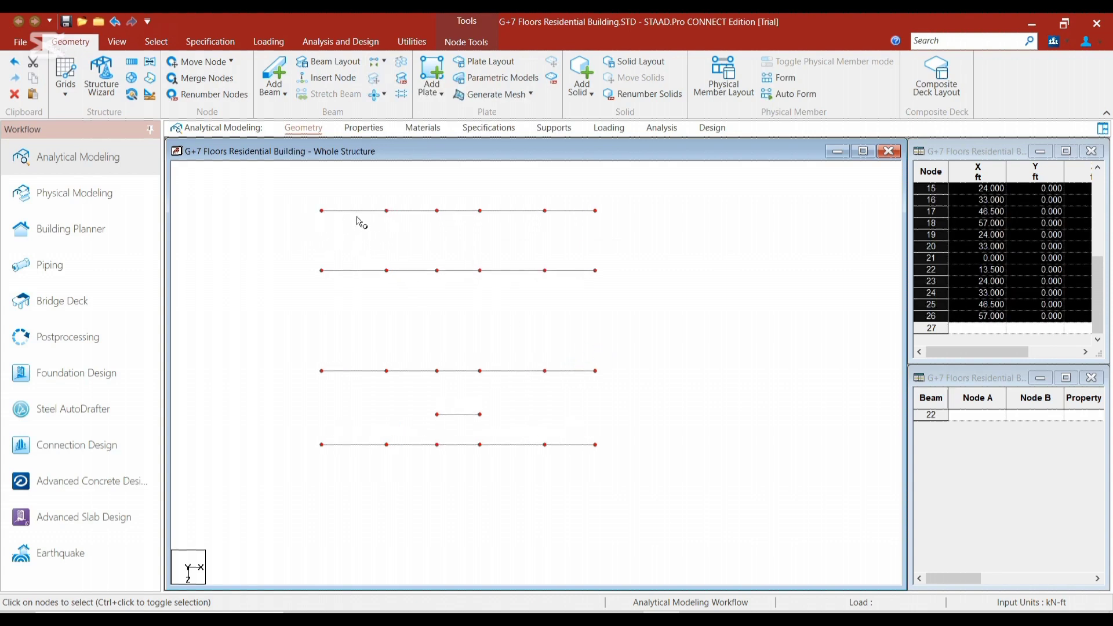
Connect the selected nodes with beams along the Z axis and clear the node selection
scroll(363, 226, up, 1)
scroll(365, 231, down, 3)
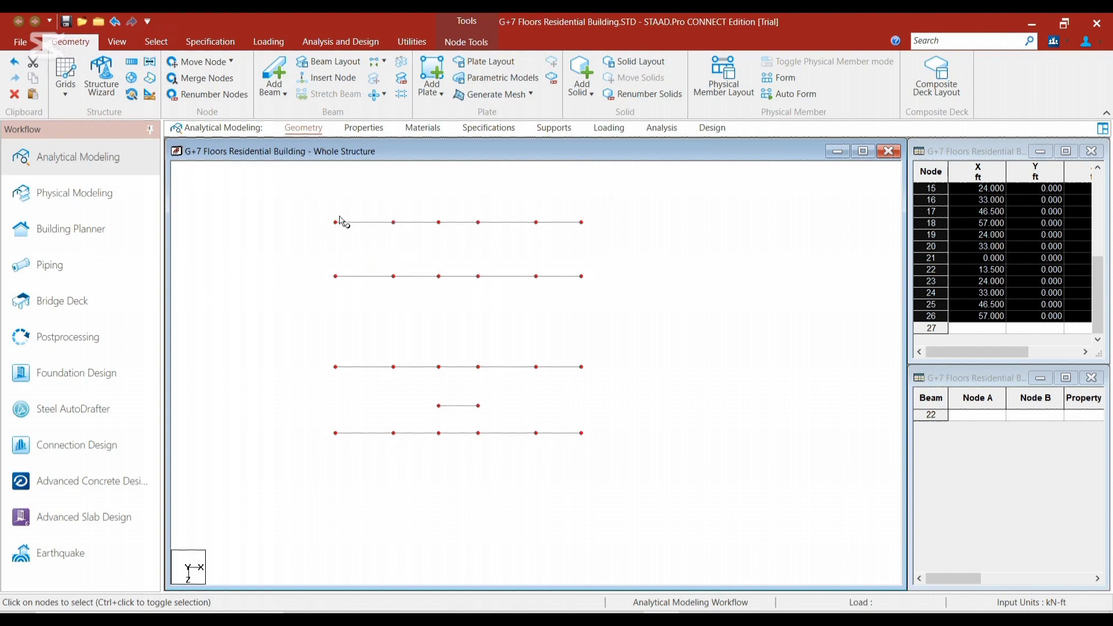
scroll(366, 255, up, 1)
click(375, 62)
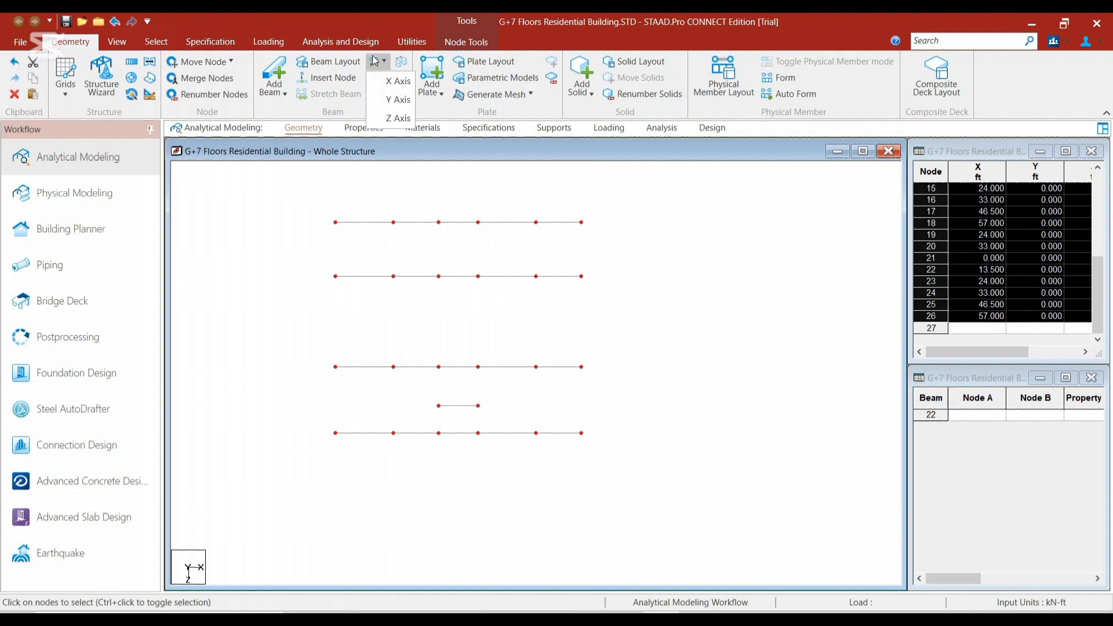
click(400, 120)
click(600, 350)
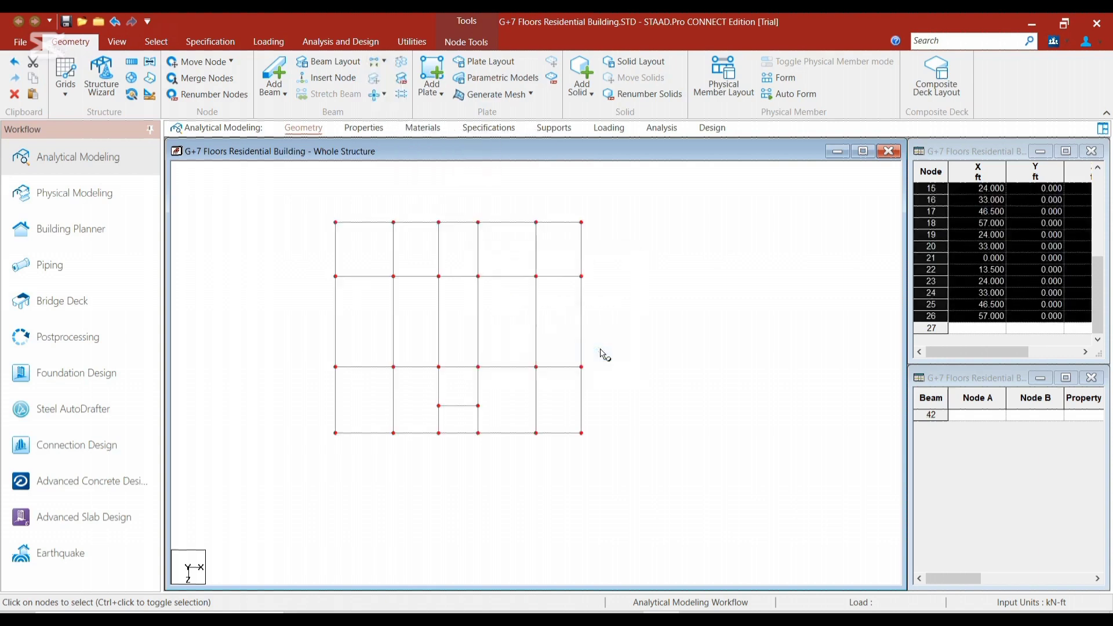
scroll(368, 292, up, 5)
scroll(327, 298, down, 2)
scroll(329, 303, up, 1)
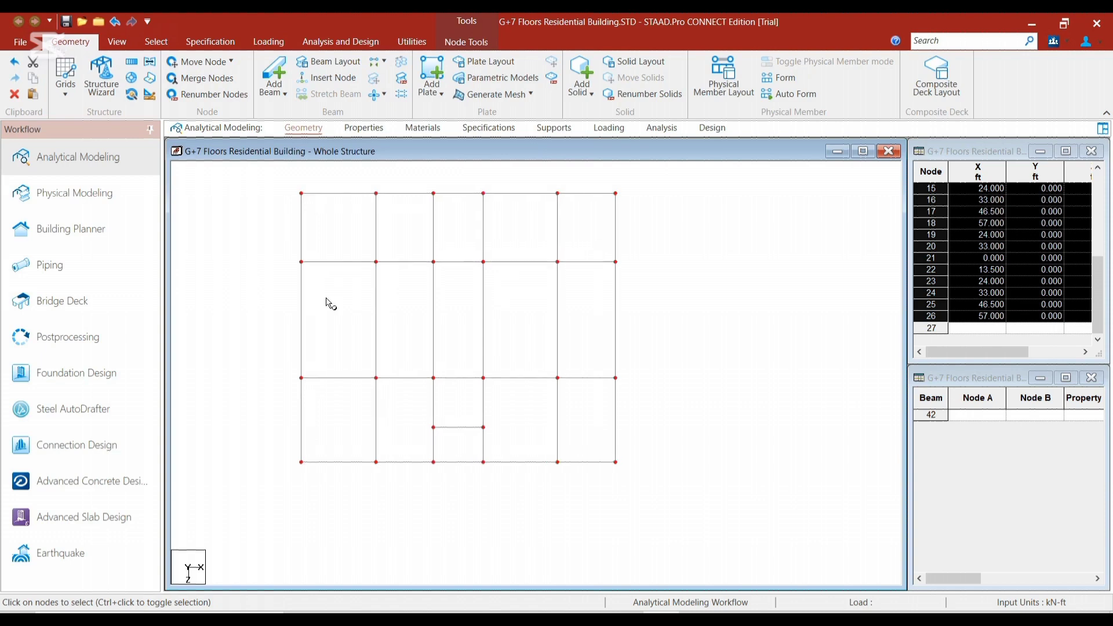
scroll(329, 303, down, 1)
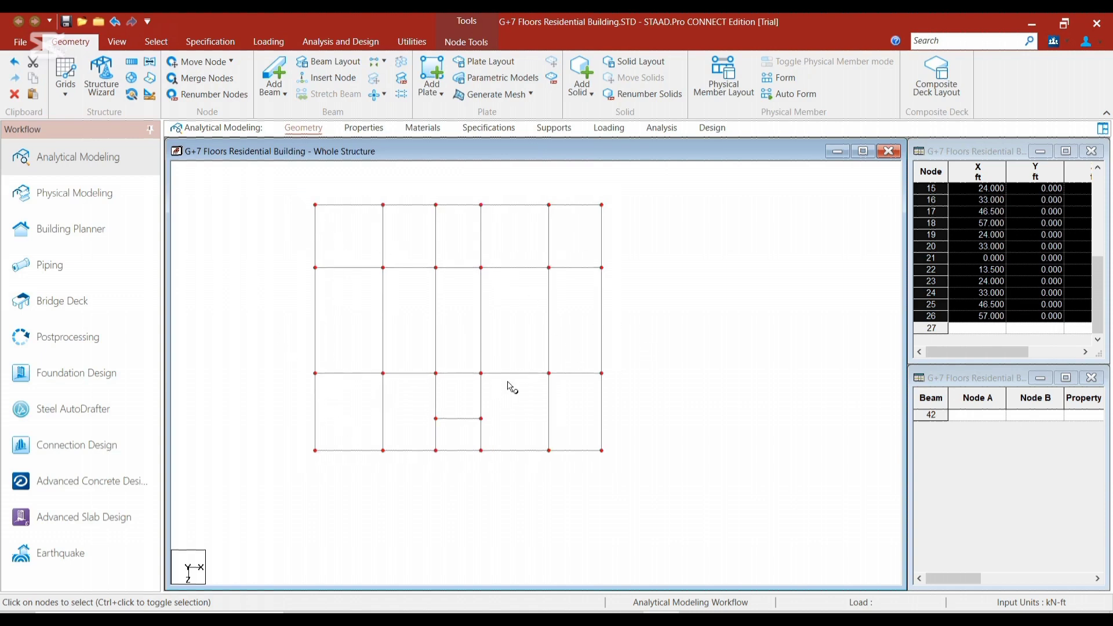
click(521, 352)
scroll(365, 313, up, 1)
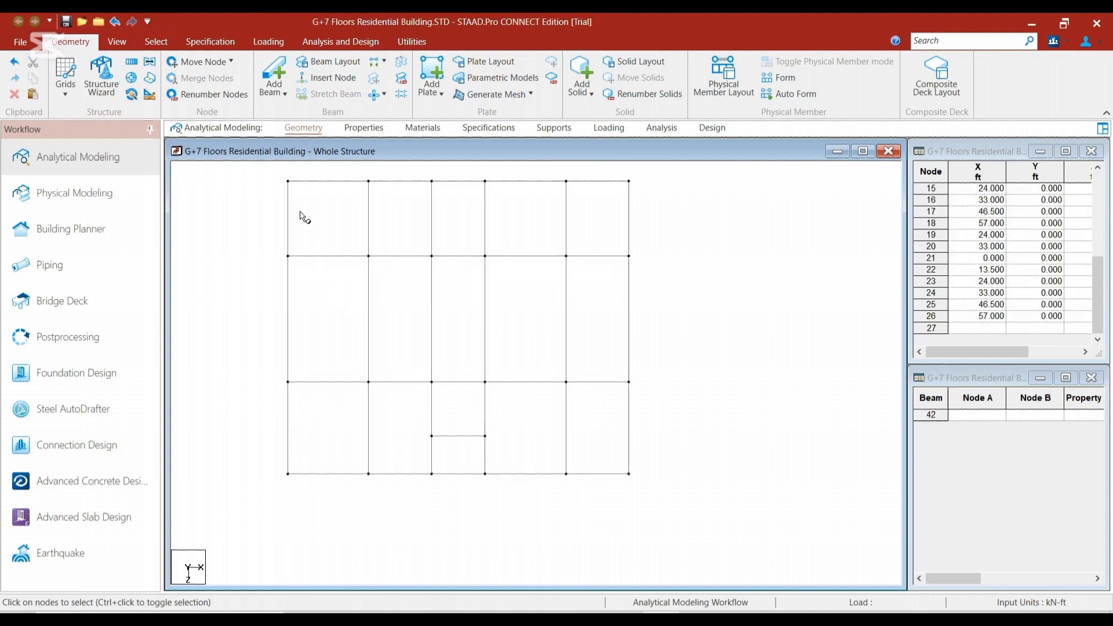
Repeat all nodes of the column layout once by -5 ft along Y with linked steps, and clear the node selection
scroll(316, 218, down, 1)
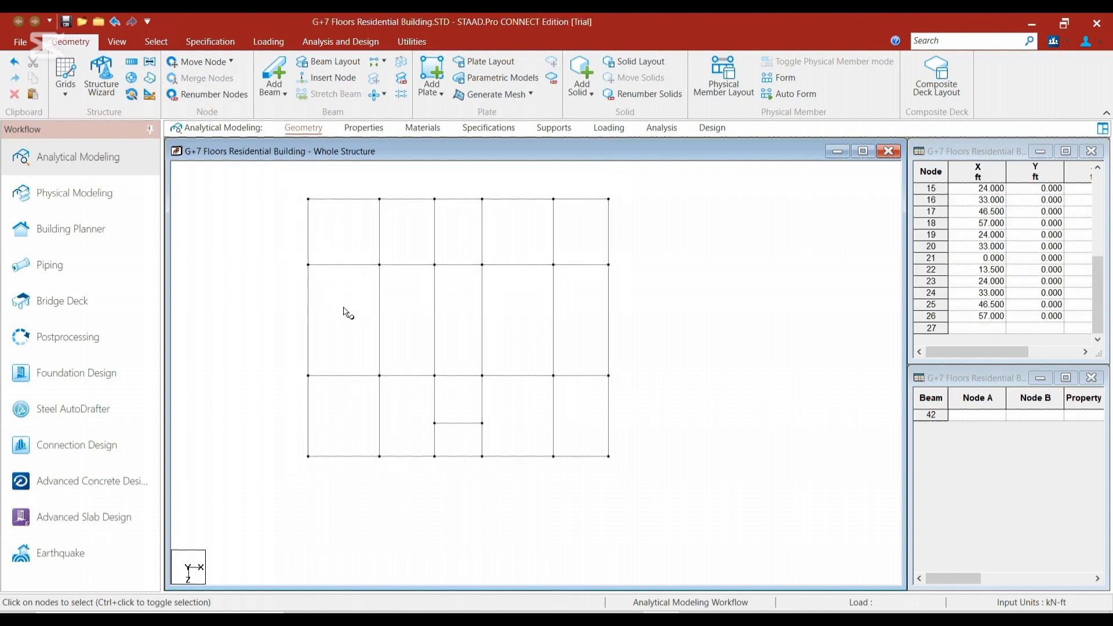
scroll(346, 312, down, 1)
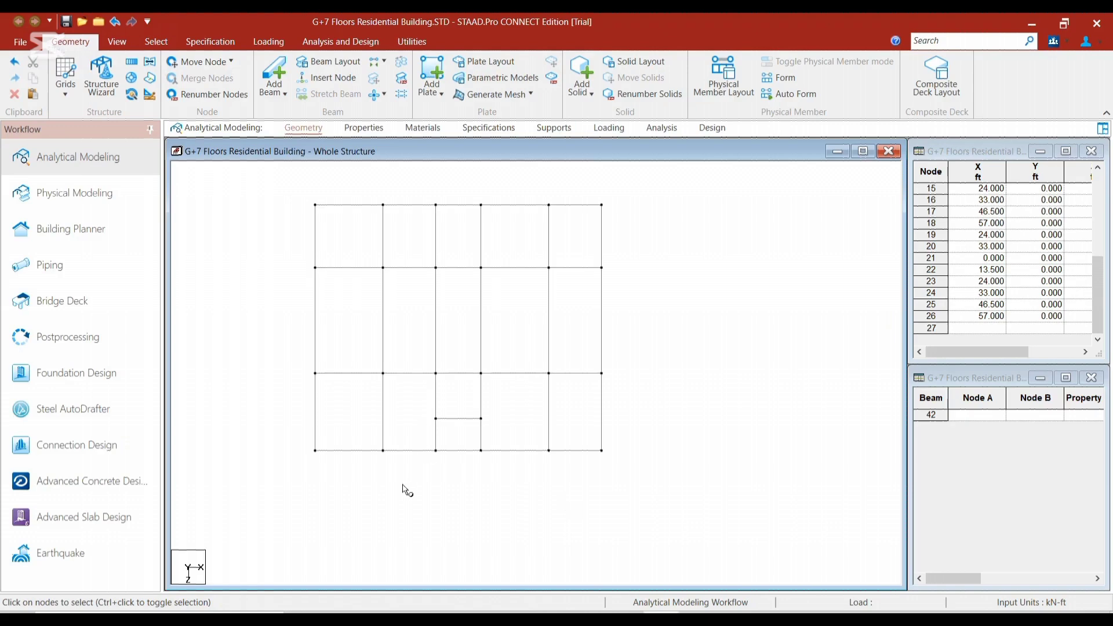
drag(505, 358, 612, 467)
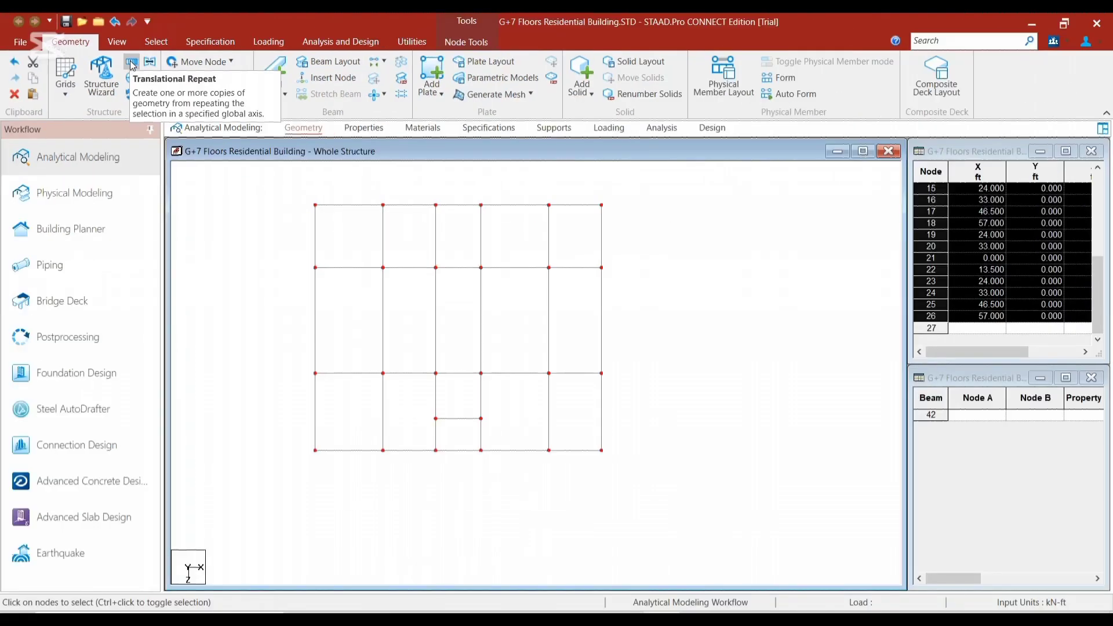
click(134, 64)
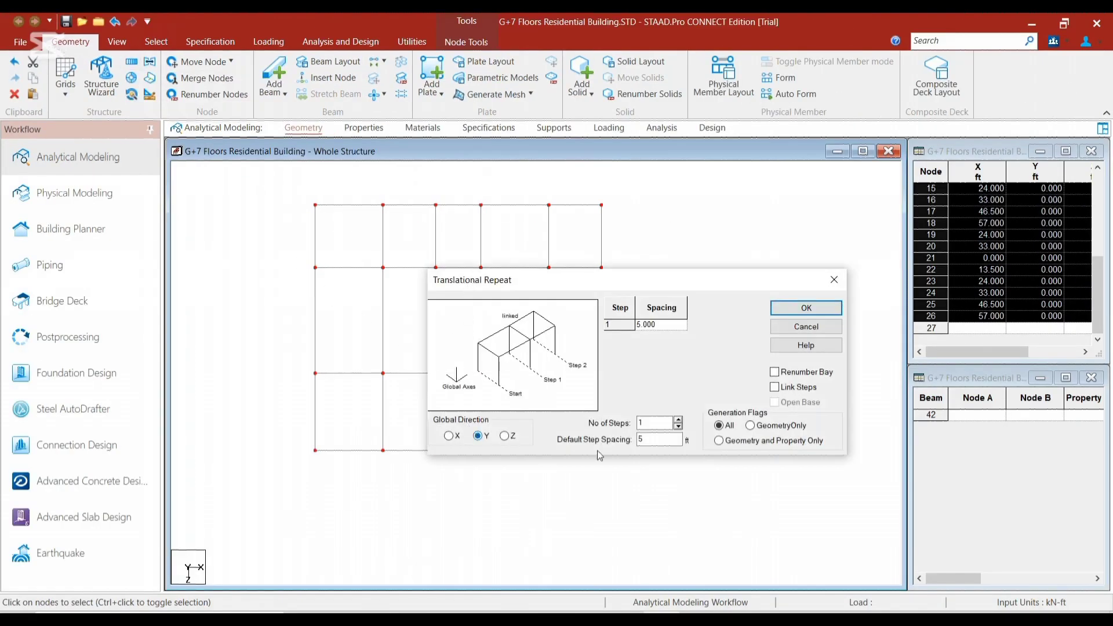
double_click(664, 440)
click(806, 308)
click(224, 249)
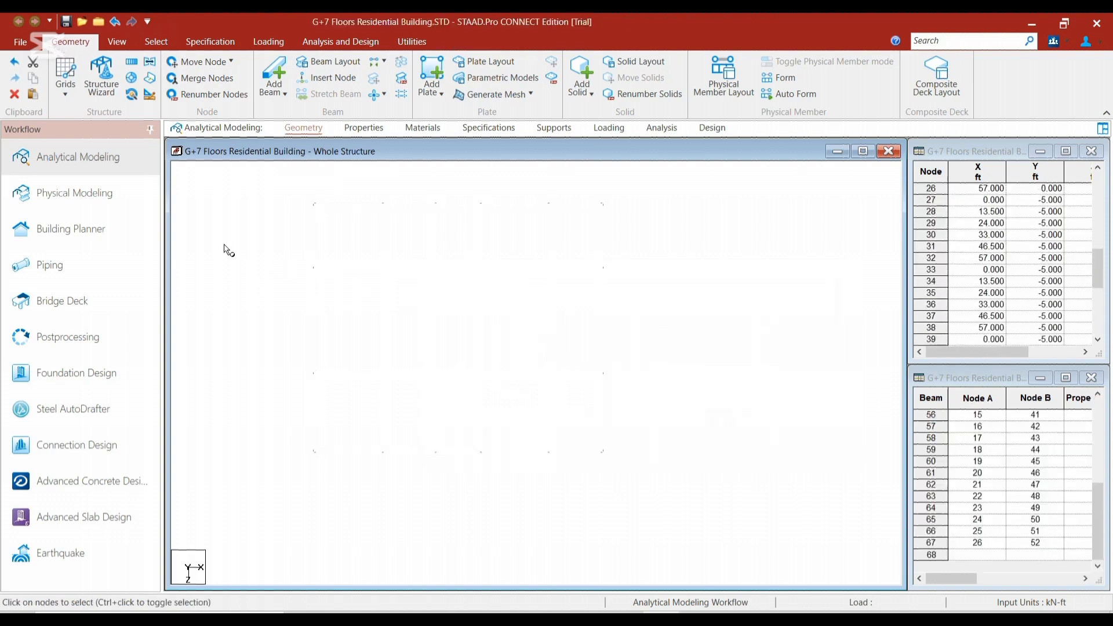
Show the structure in isometric view and examine the top and base nodes of the columns along the X = 0 edge
click(119, 42)
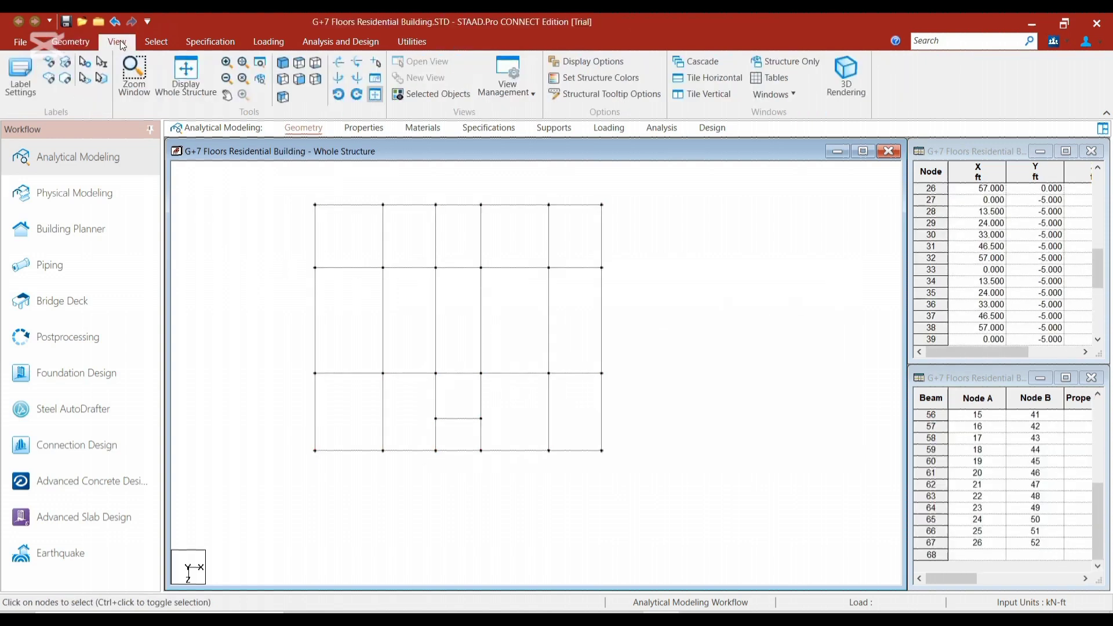
click(286, 66)
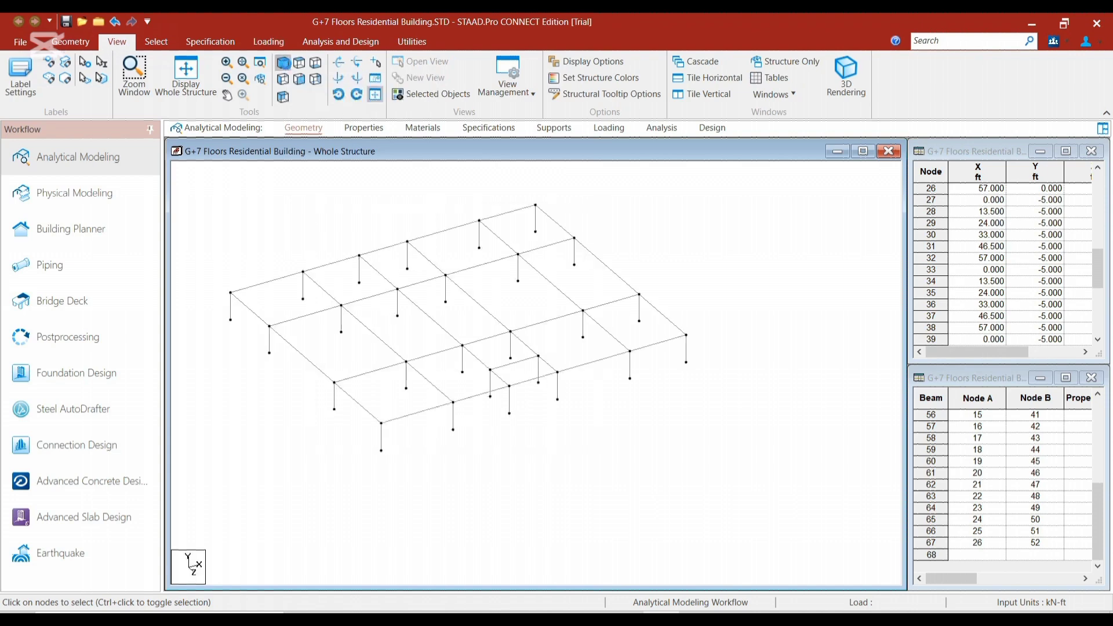
scroll(310, 356, up, 5)
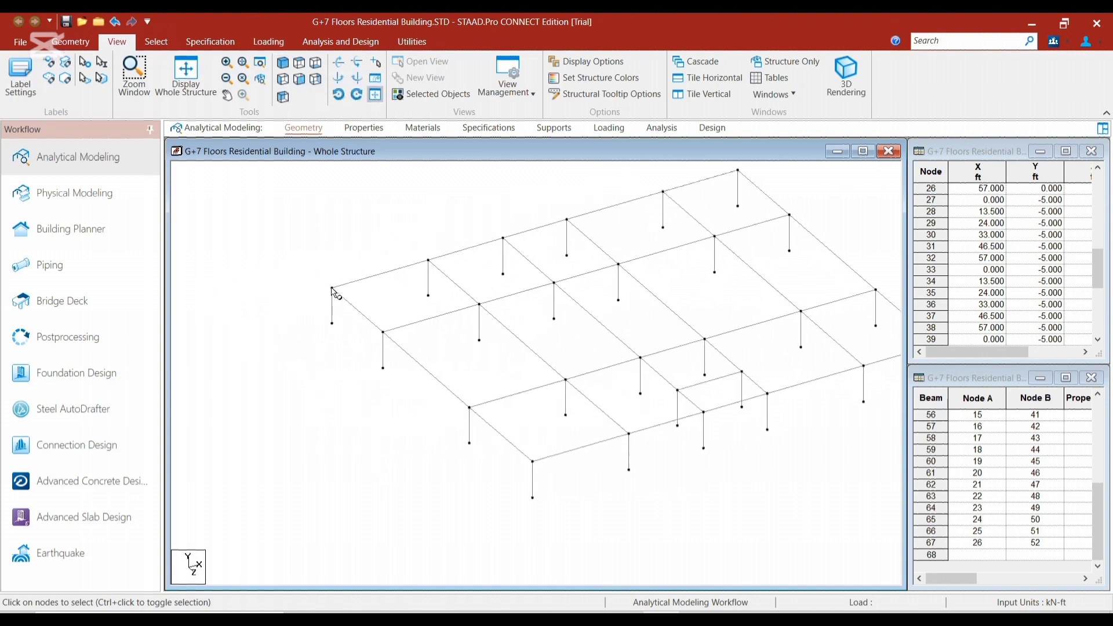
click(332, 288)
click(382, 333)
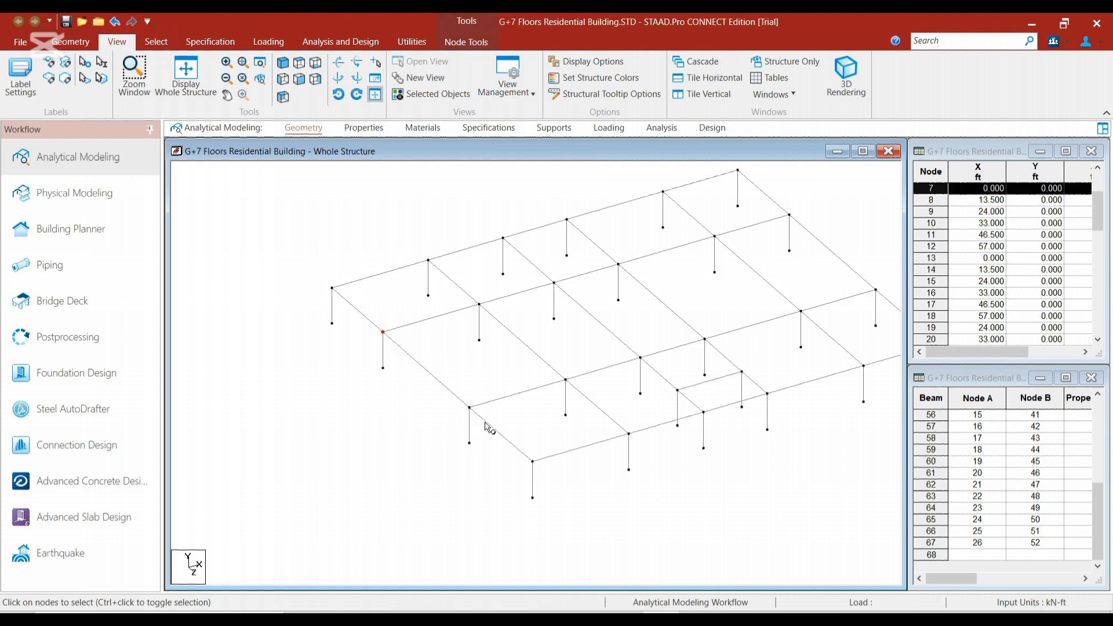
click(469, 408)
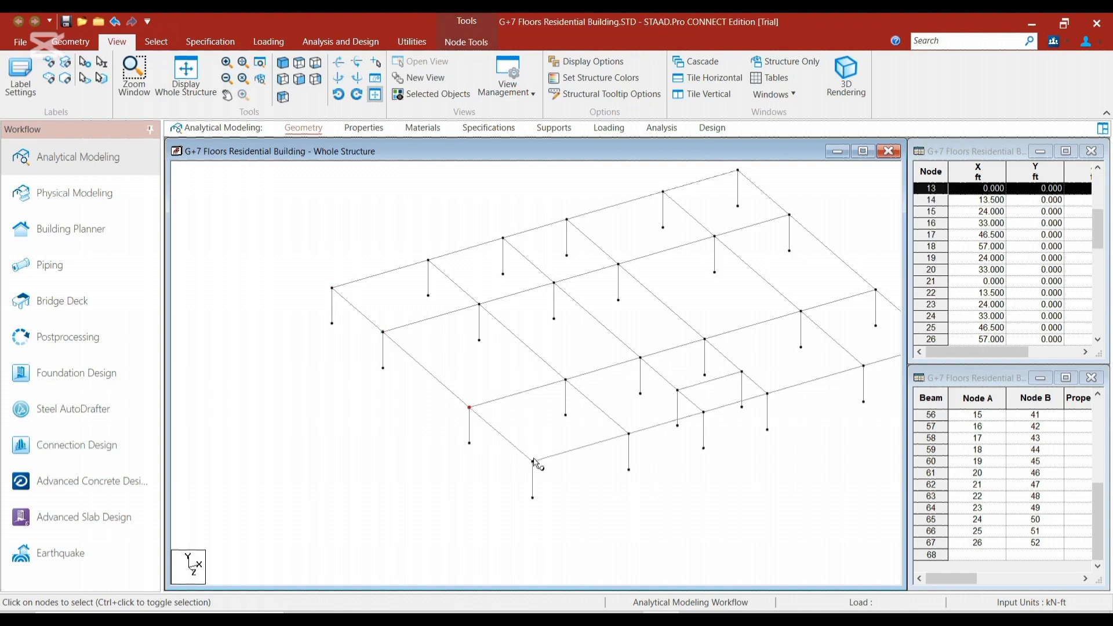
click(532, 461)
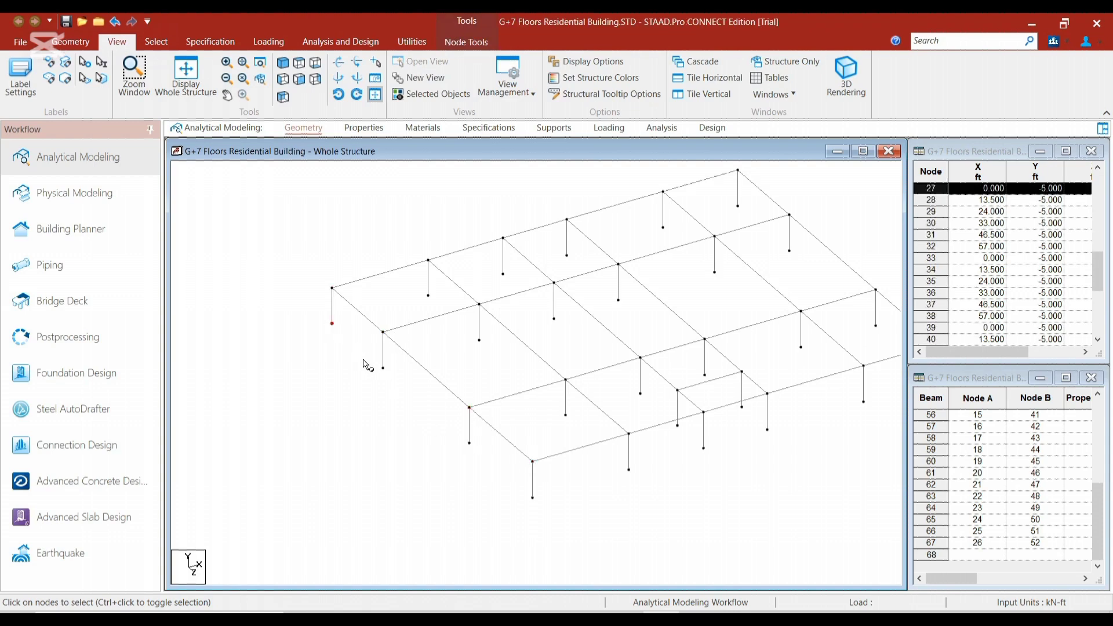
click(382, 368)
click(472, 443)
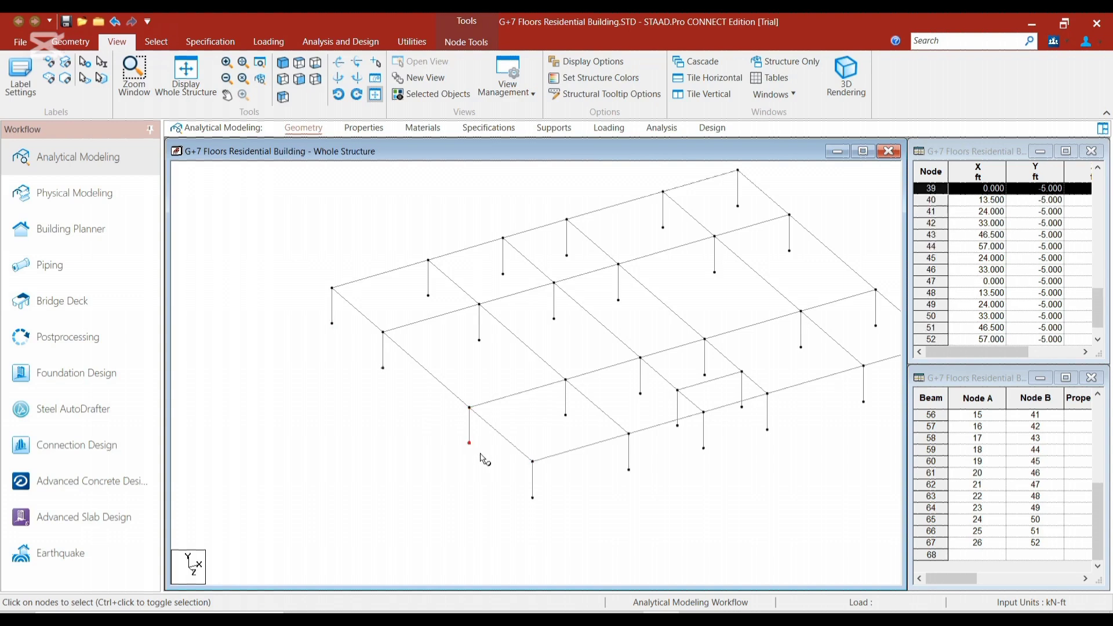
click(532, 497)
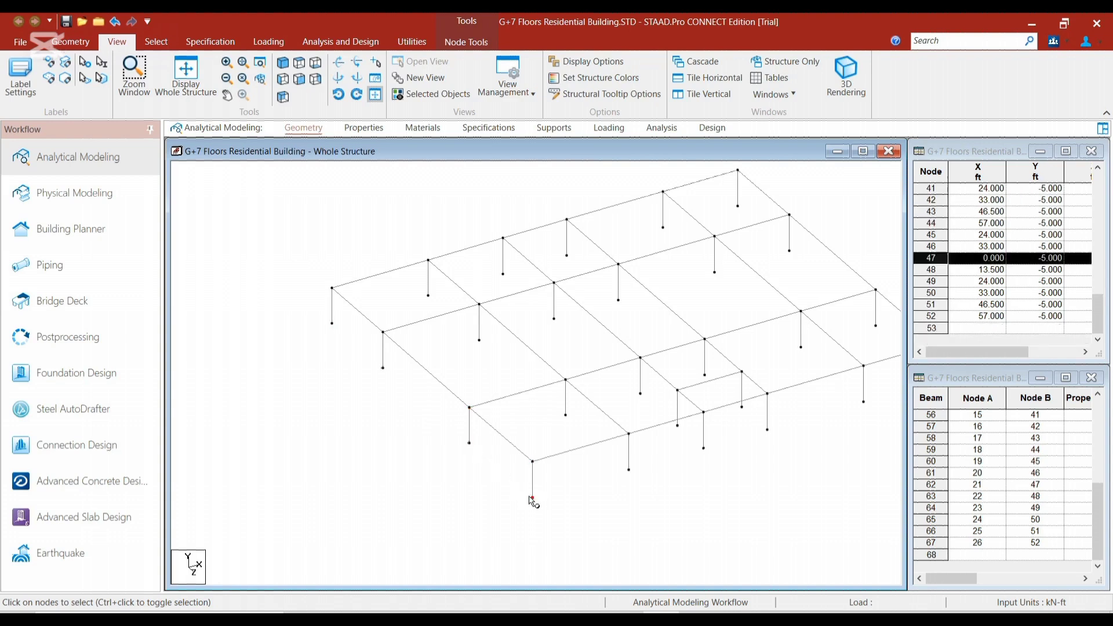
ctrl+click(629, 470)
click(566, 415)
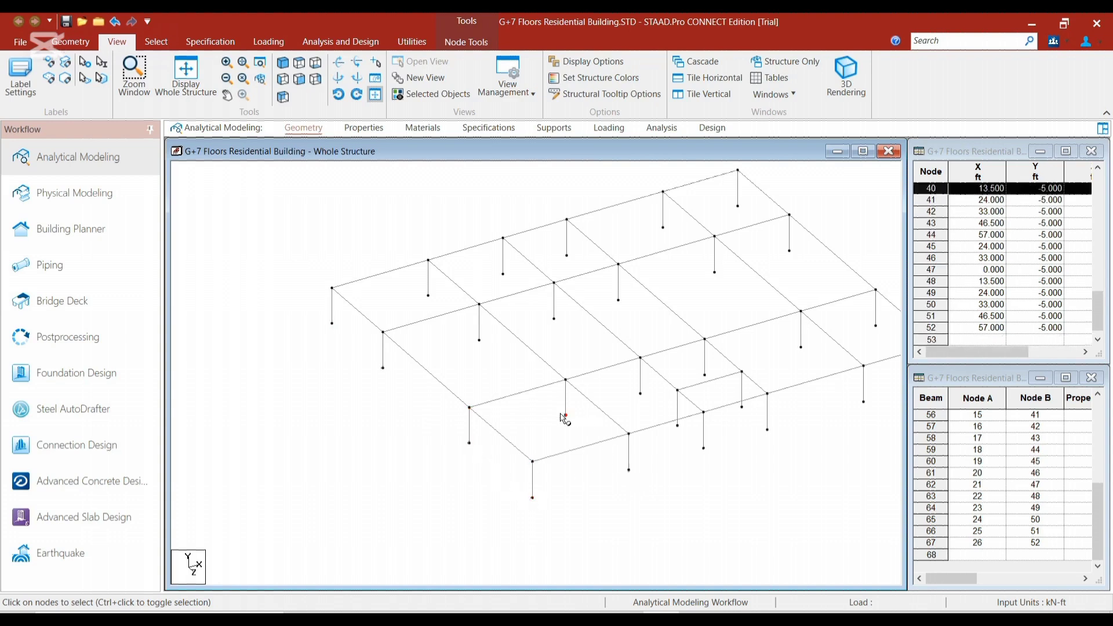
click(325, 331)
Examine the top and bottom nodes of the corner column and the base node of its neighbour more closely
scroll(328, 321, up, 1)
scroll(331, 323, up, 4)
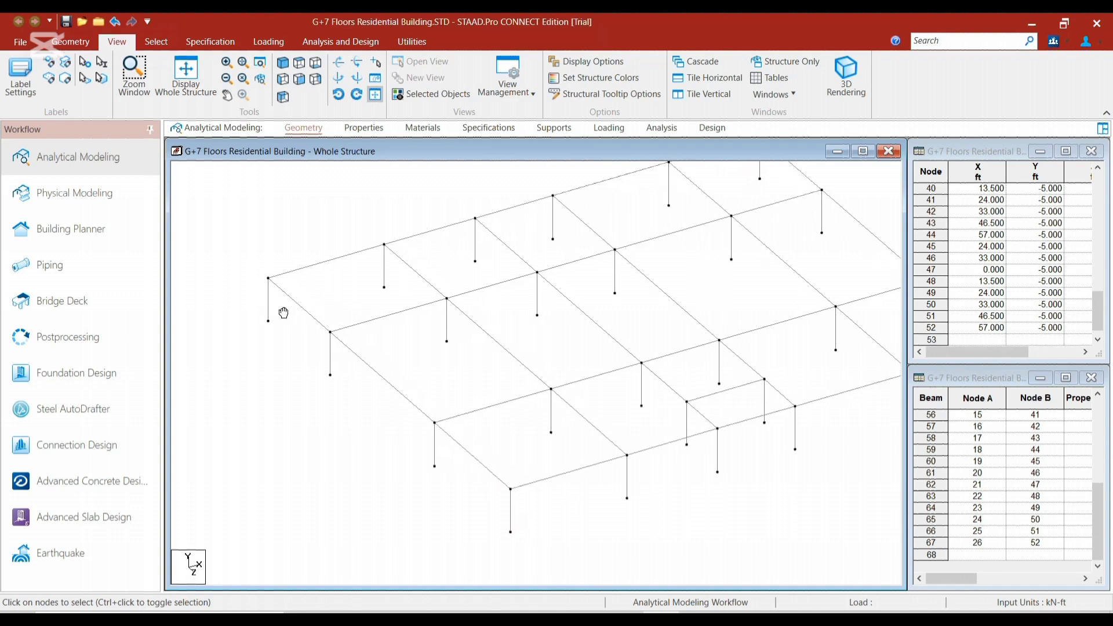
scroll(347, 367, up, 1)
middle_drag(353, 383, 421, 387)
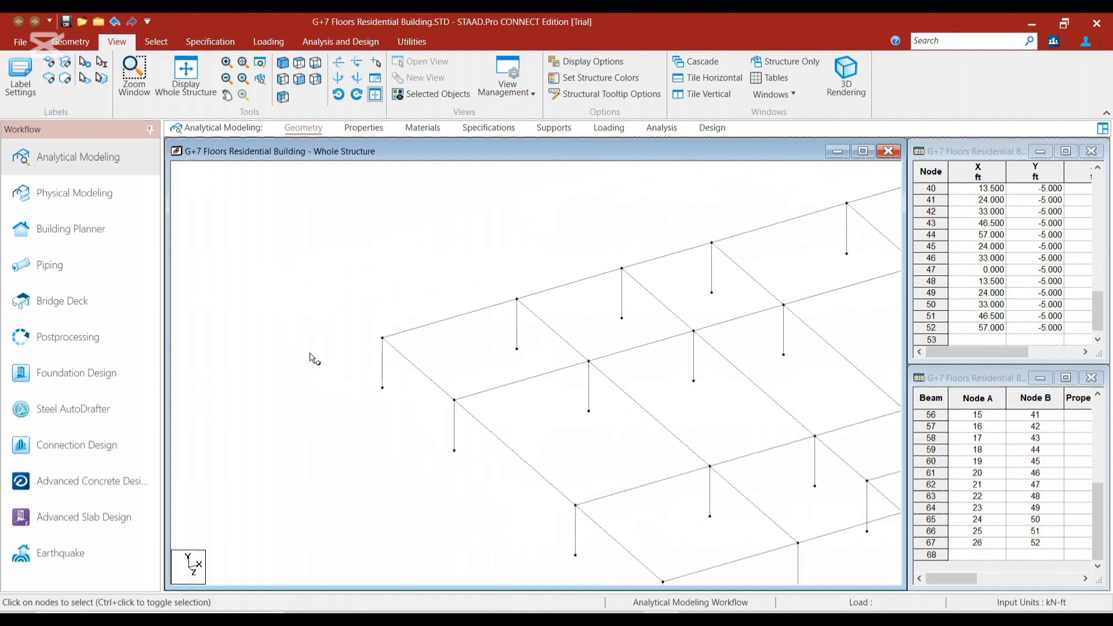
click(383, 339)
click(382, 388)
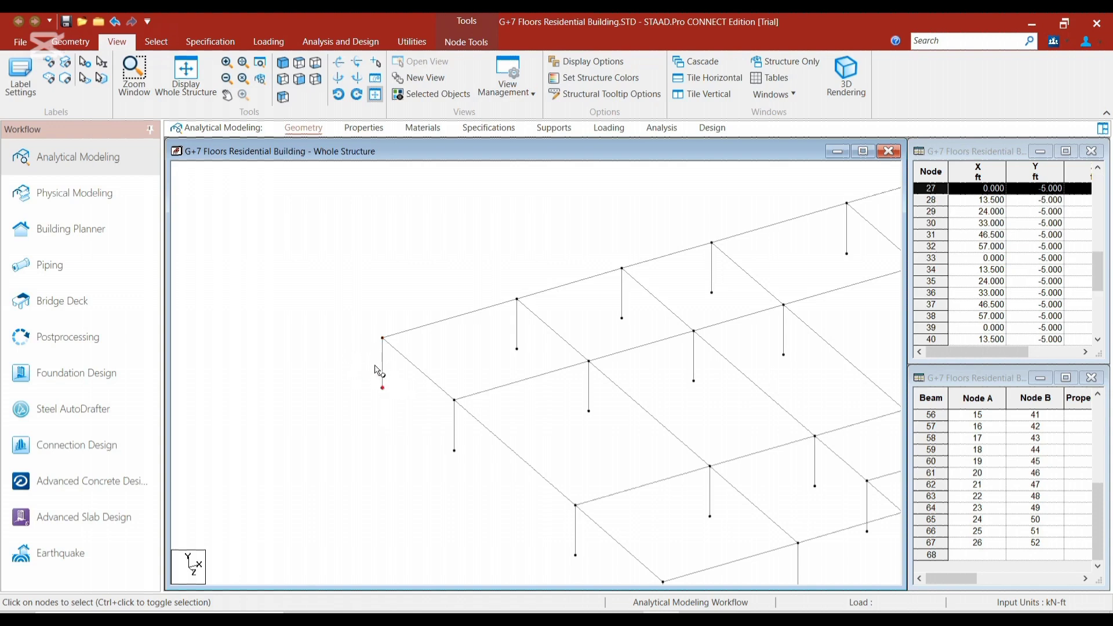
scroll(373, 371, up, 2)
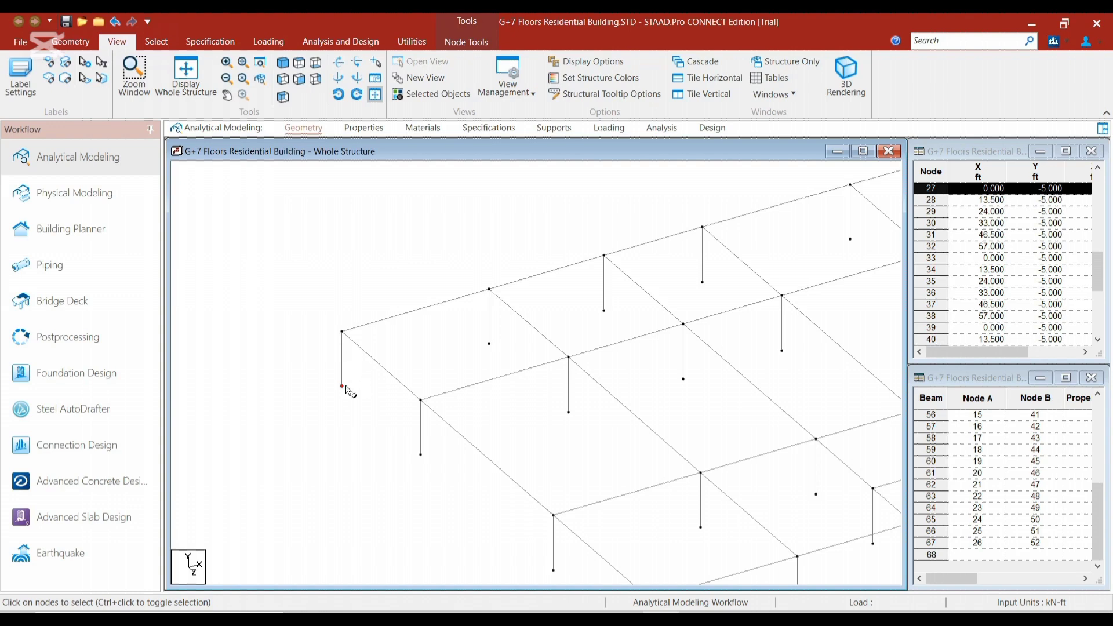
scroll(365, 387, down, 3)
middle_drag(552, 394, 418, 395)
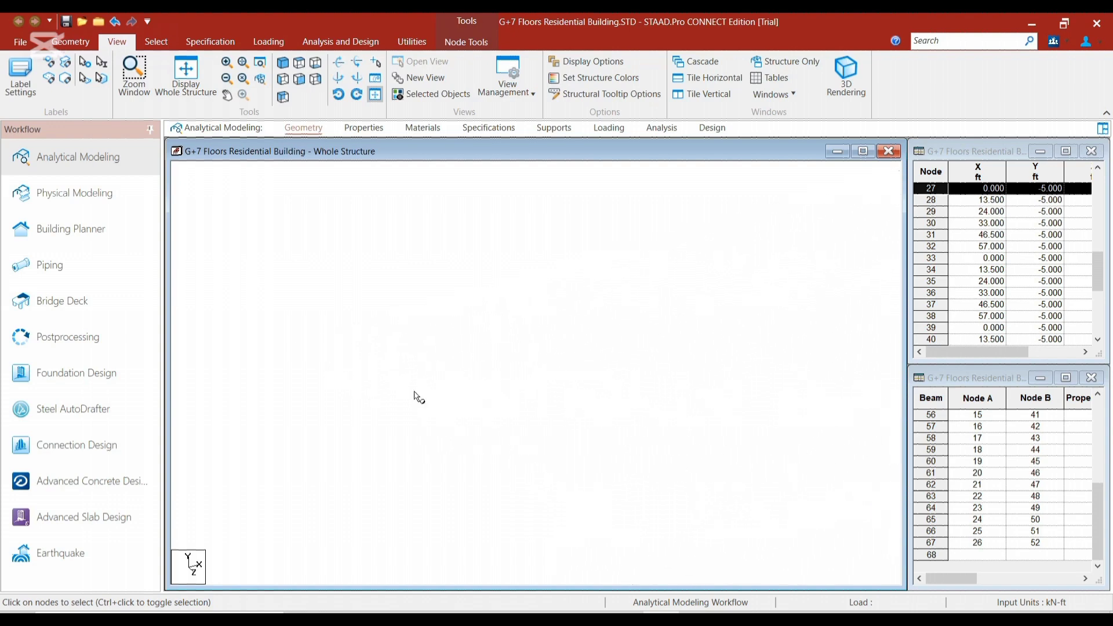
scroll(581, 417, down, 4)
middle_drag(600, 420, 519, 409)
scroll(519, 408, down, 1)
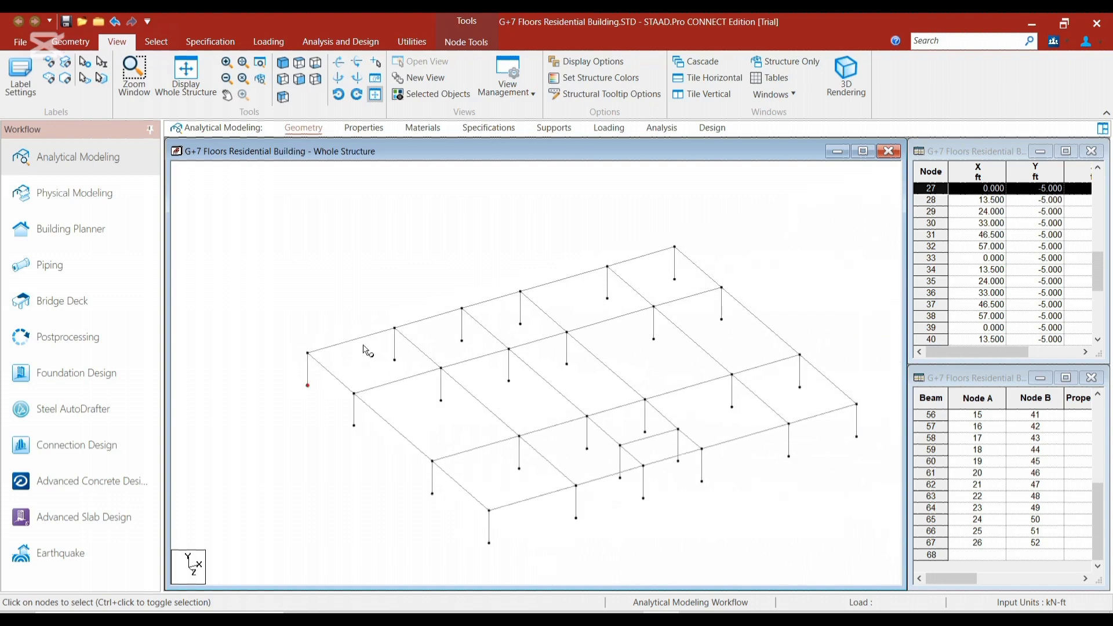
scroll(415, 413, down, 2)
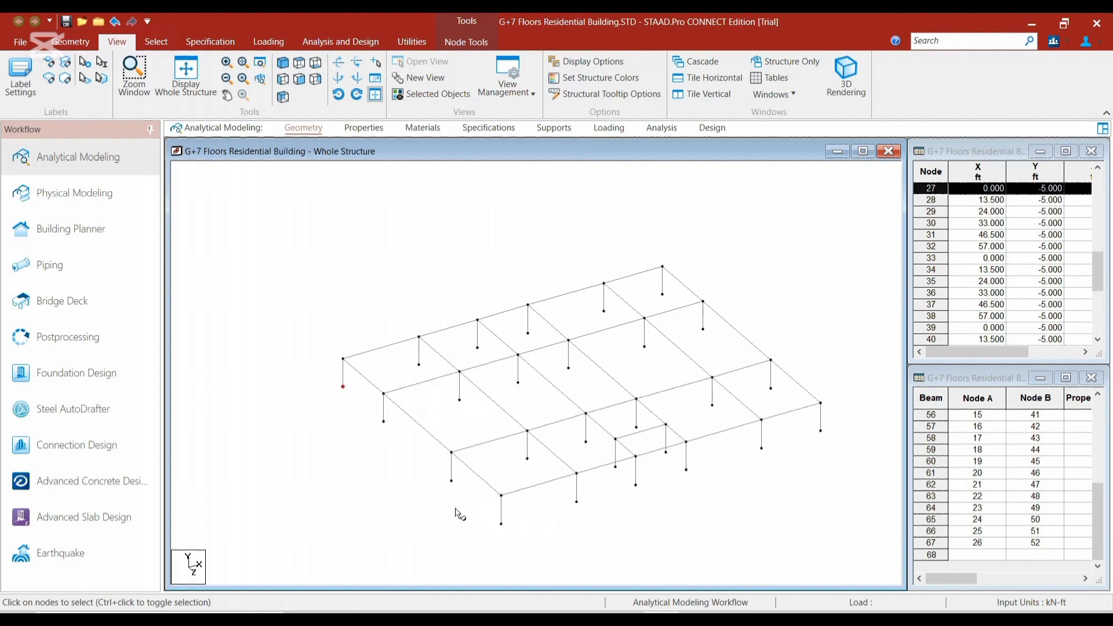
click(383, 421)
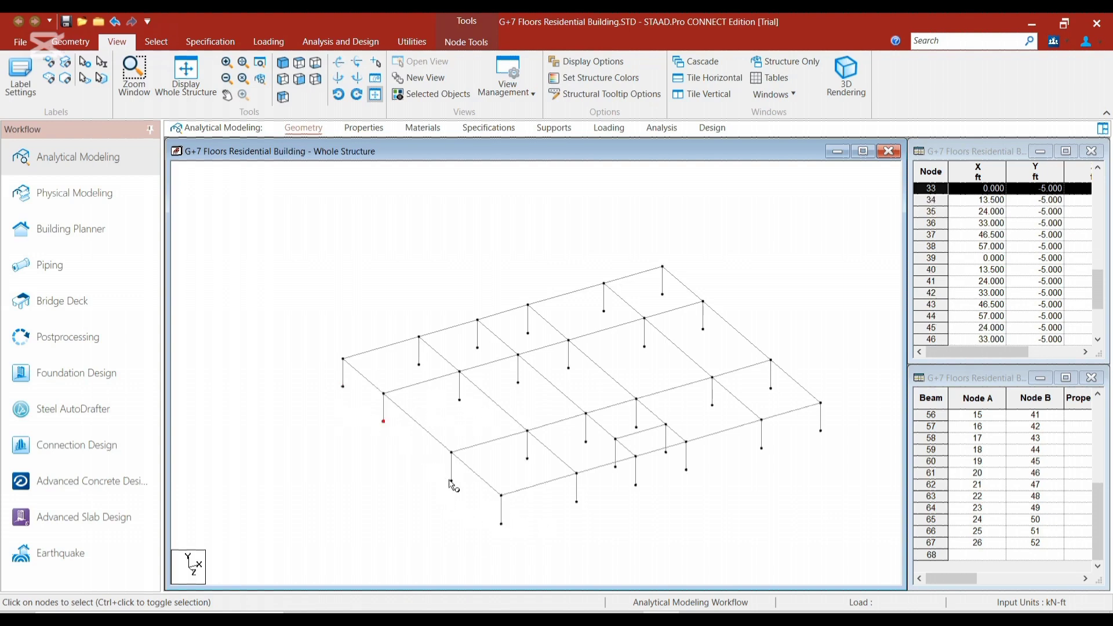
click(513, 527)
scroll(560, 522, down, 4)
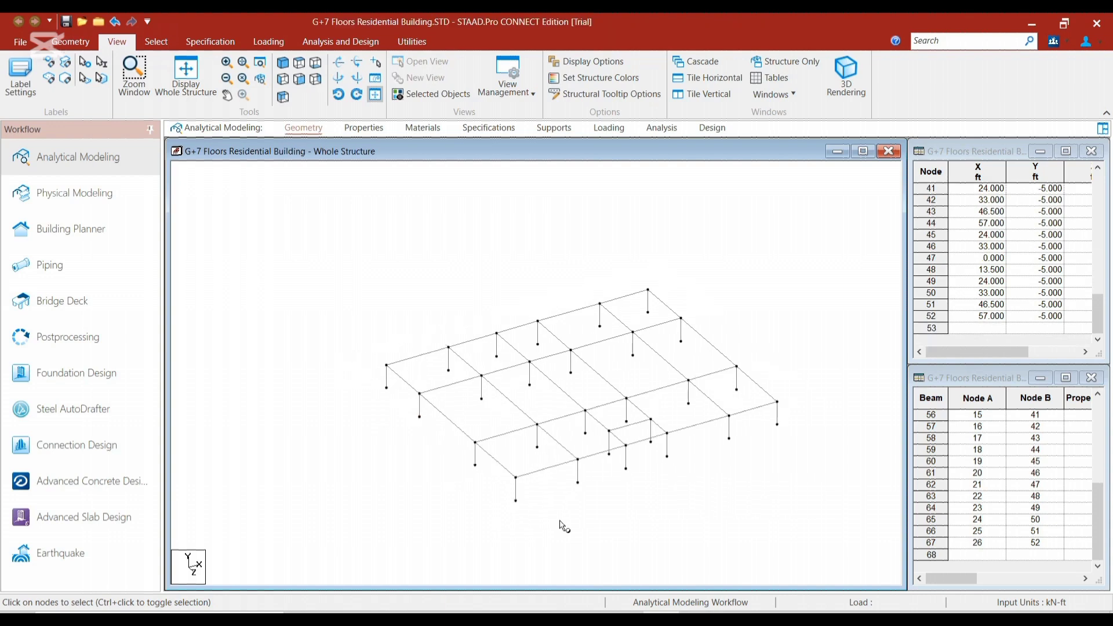
Select all column base nodes at Y = -5 ft in a side elevation and return to the isometric view
scroll(558, 455, up, 5)
scroll(557, 458, up, 1)
middle_drag(558, 458, 504, 400)
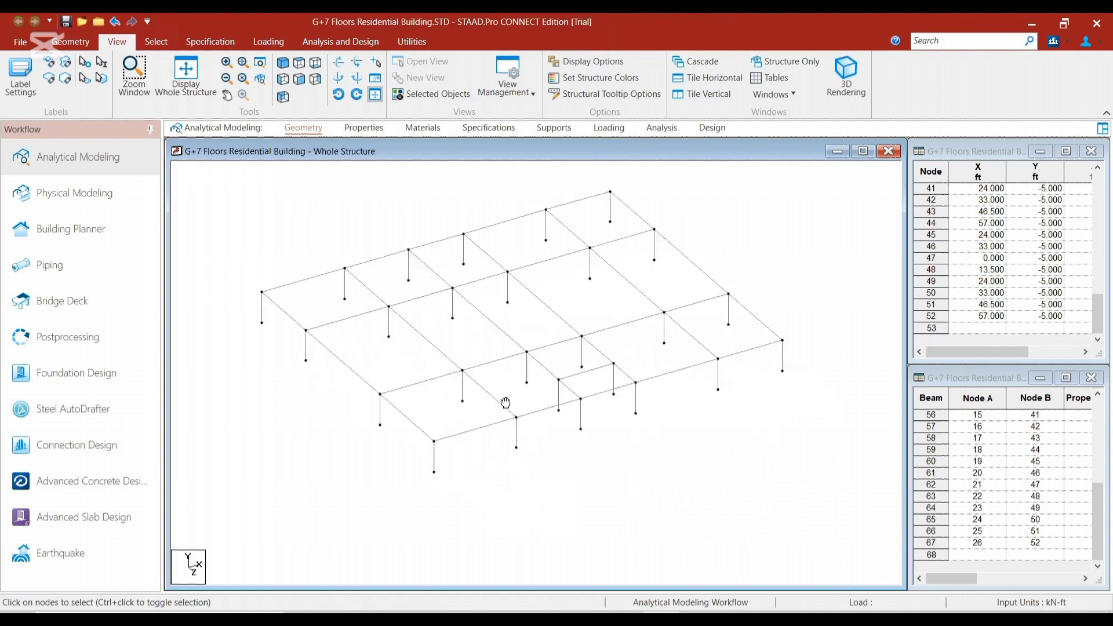
scroll(504, 398, up, 1)
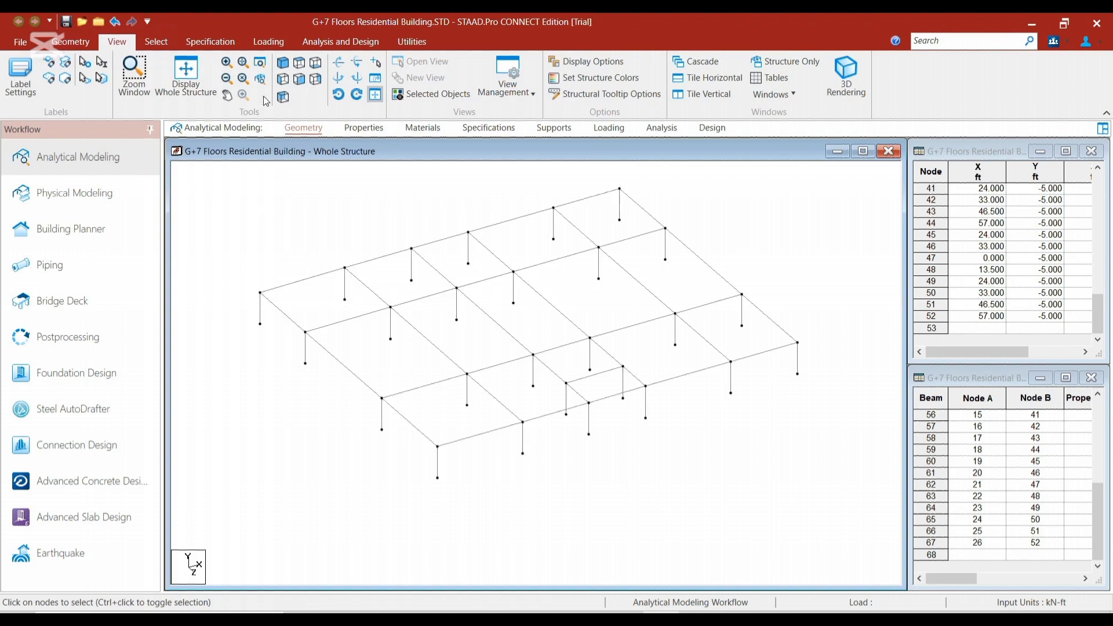
click(283, 78)
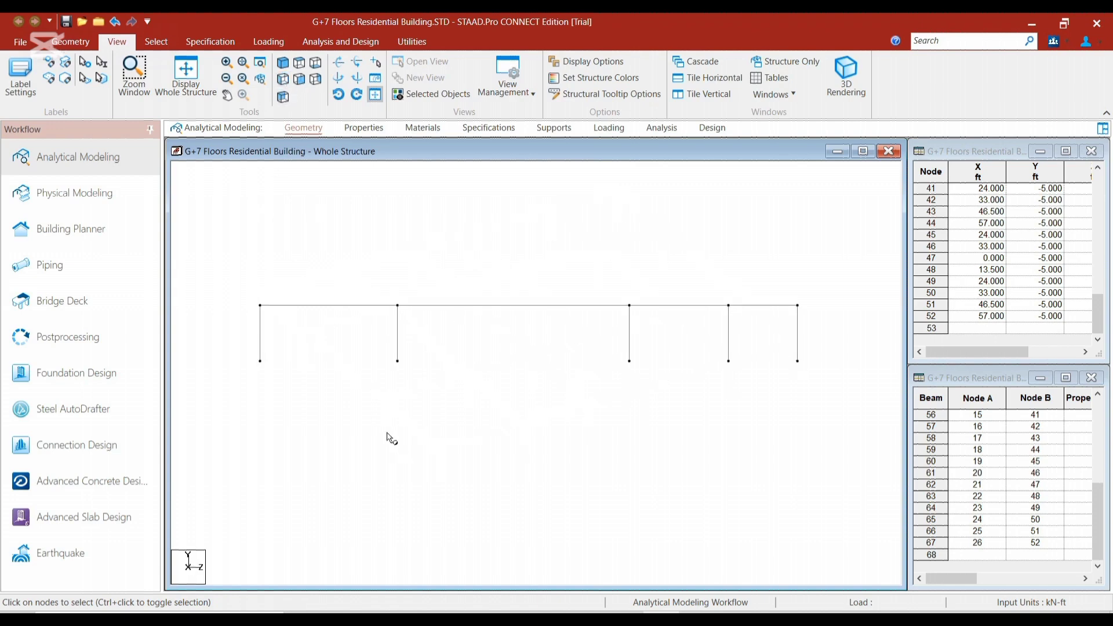
scroll(387, 433, down, 1)
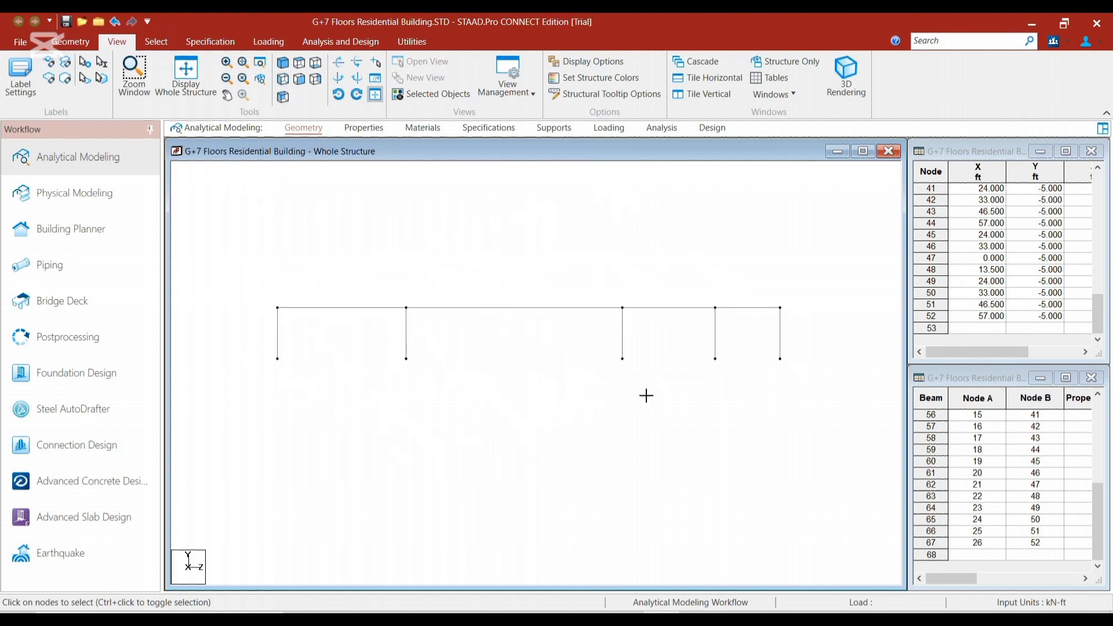
drag(248, 350, 802, 384)
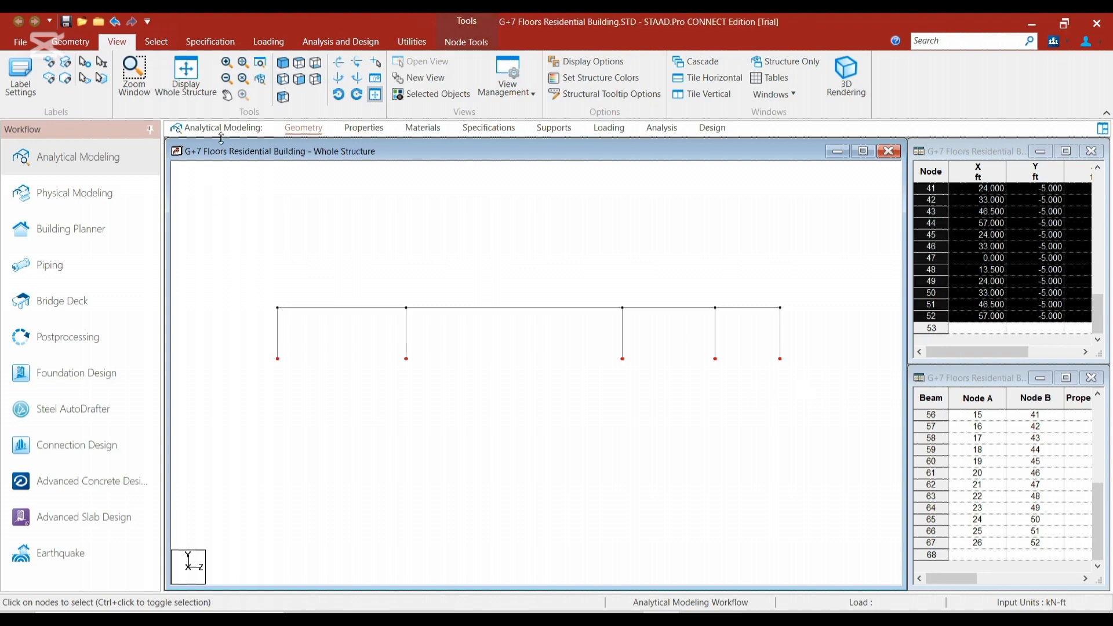
click(283, 62)
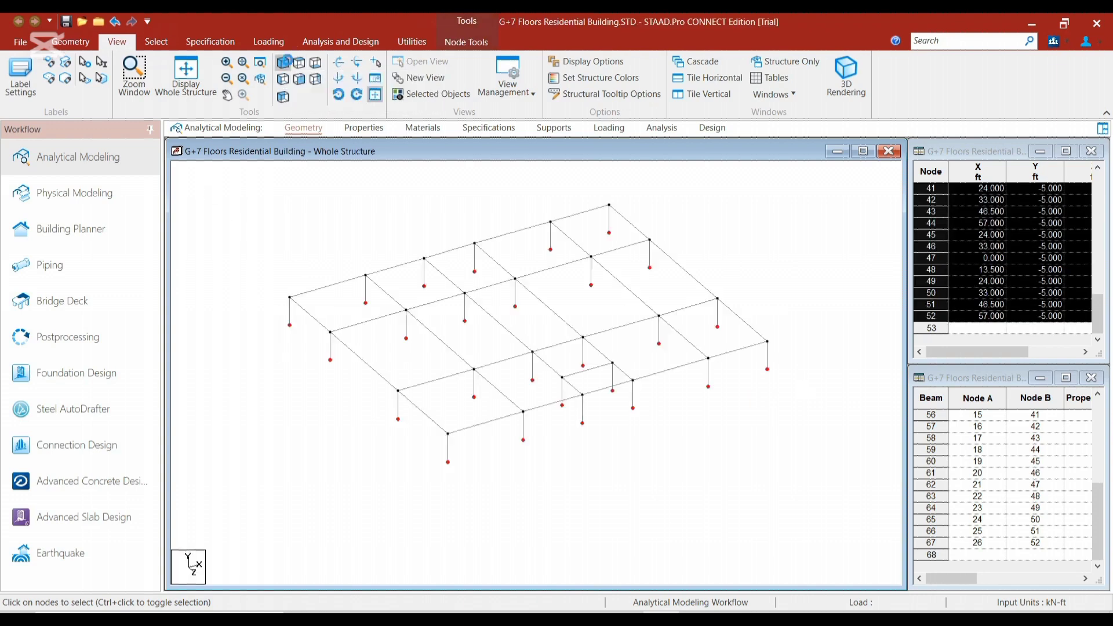
scroll(304, 284, up, 2)
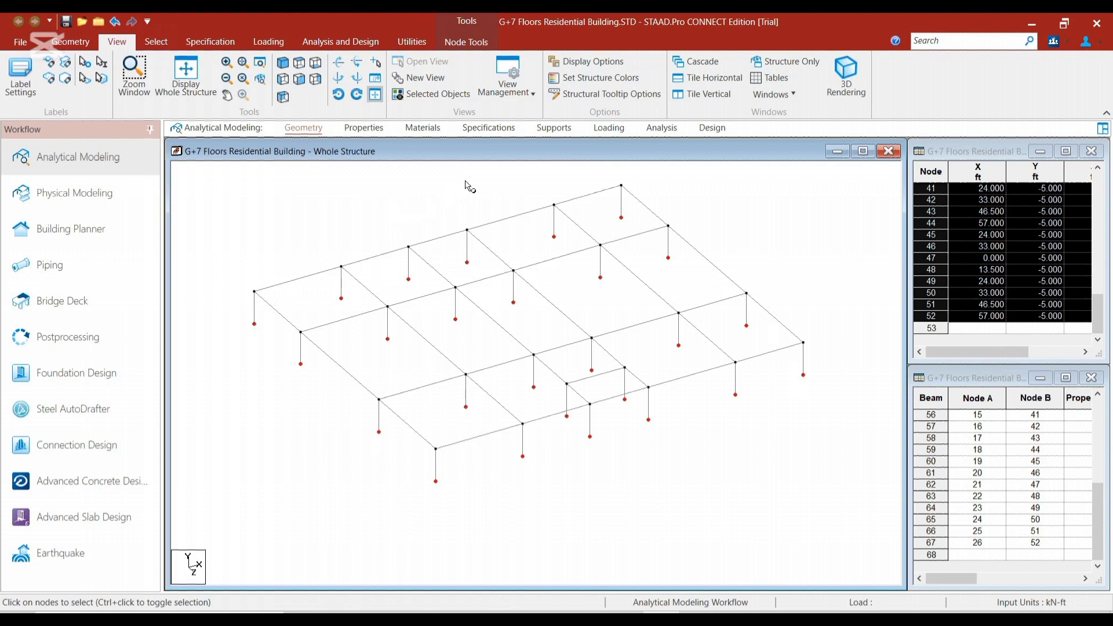
Create a fixed support, assign it to the selected column base nodes and clear the node selection
click(554, 128)
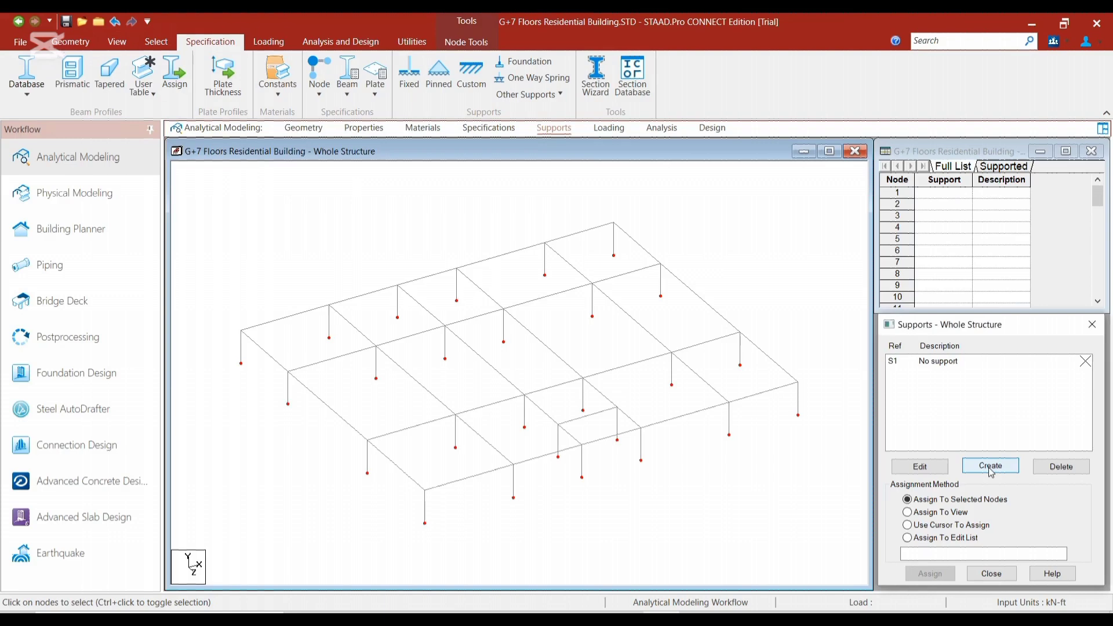
click(890, 505)
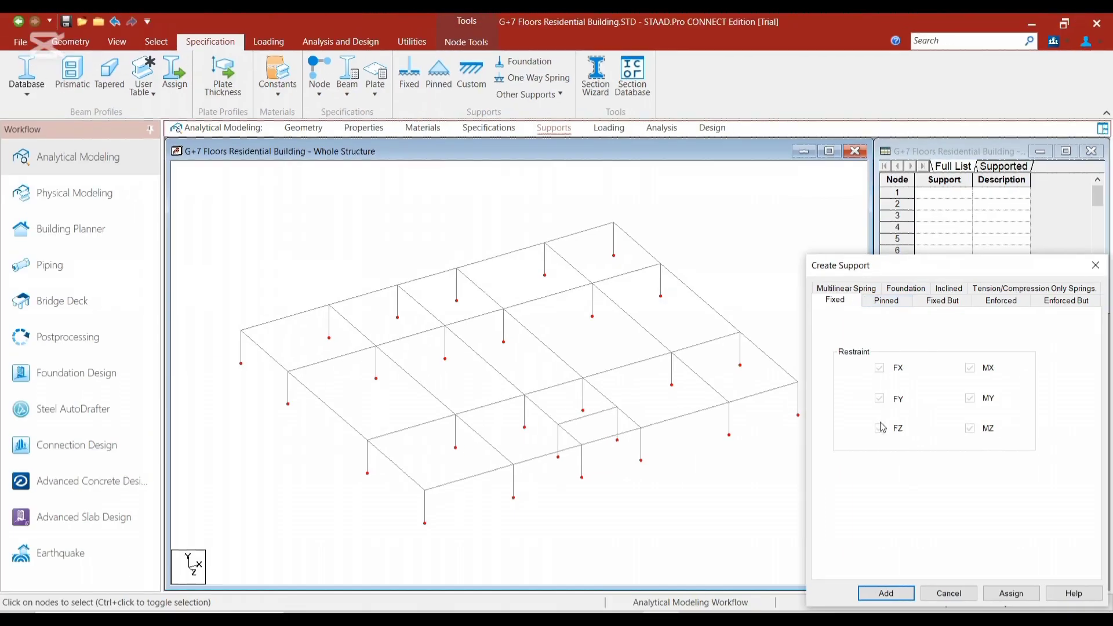
click(1010, 594)
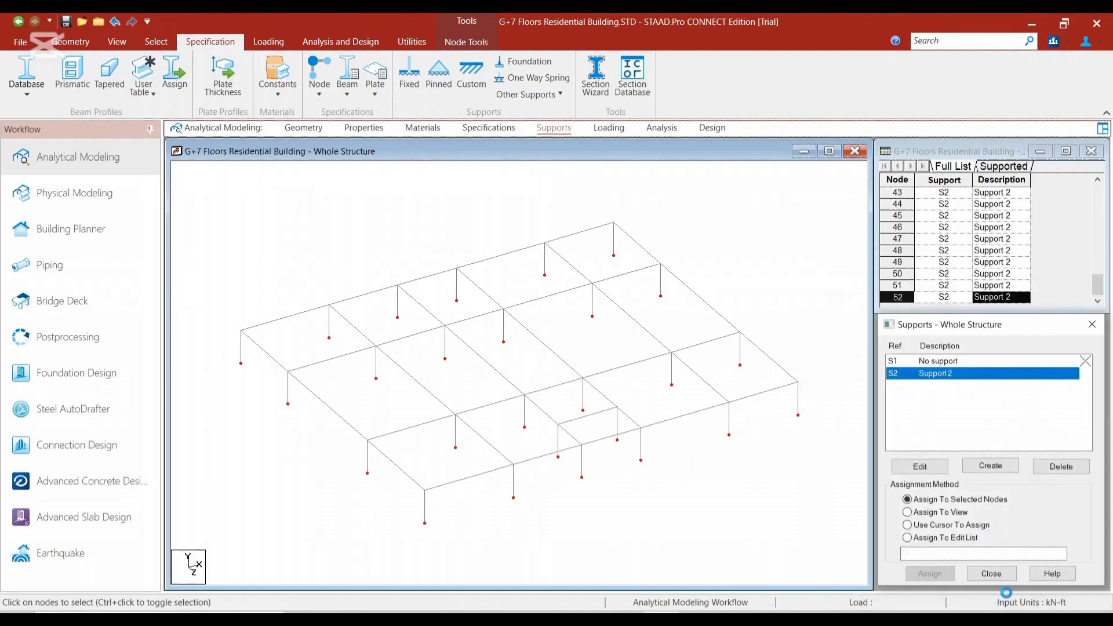
click(561, 511)
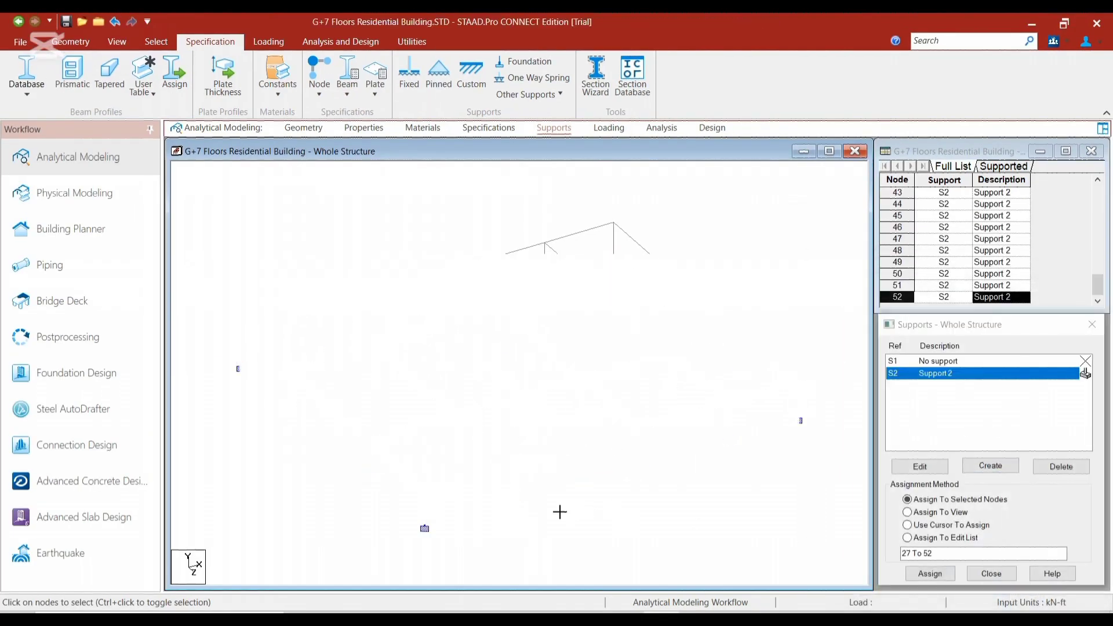
scroll(224, 377, up, 1)
scroll(227, 383, down, 2)
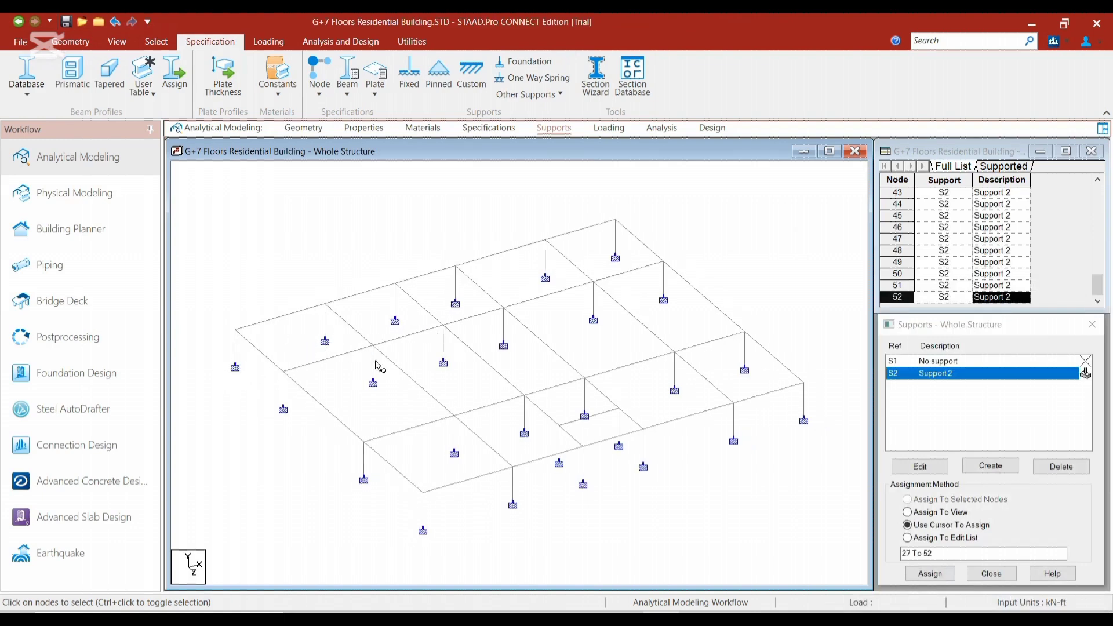
scroll(435, 392, down, 1)
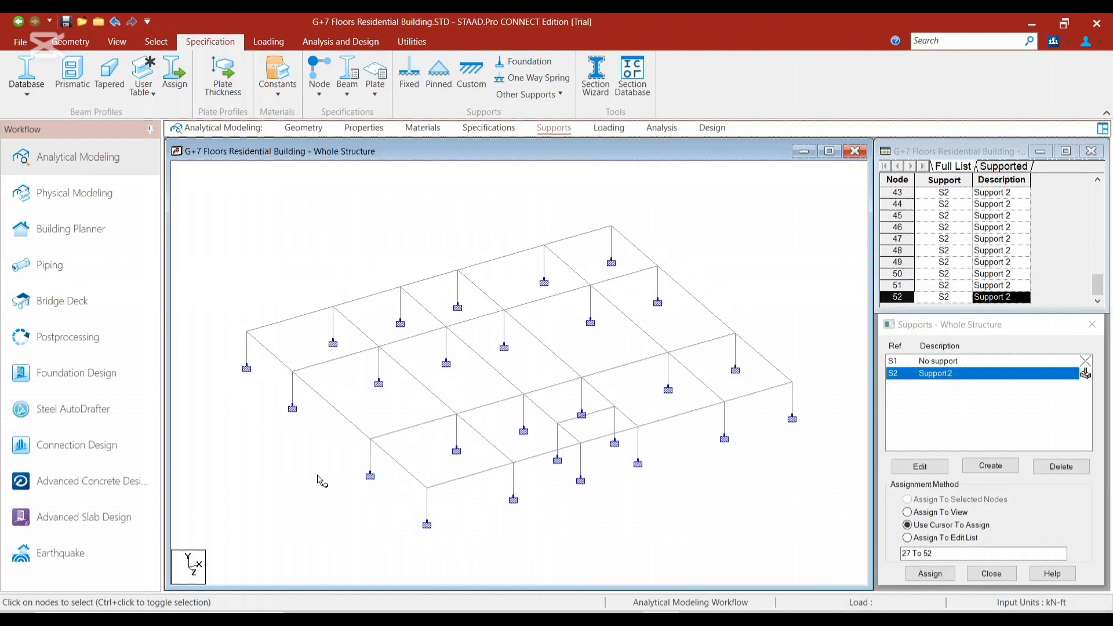